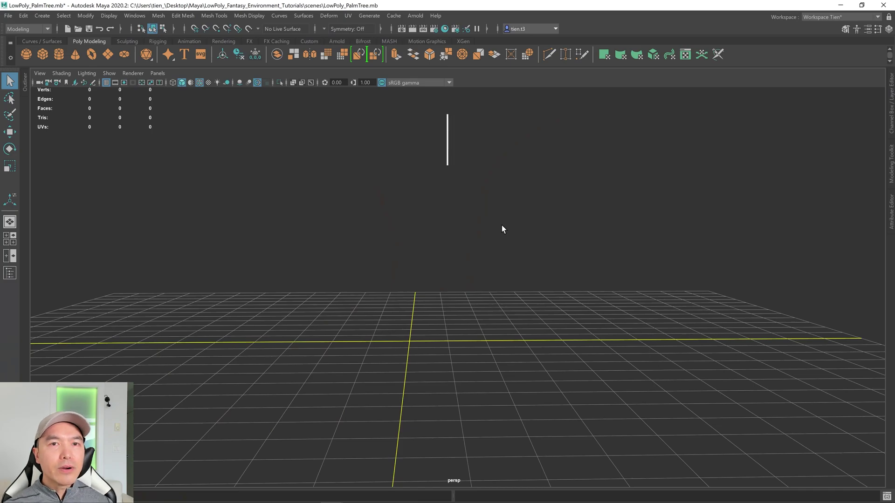
Create a polygon cylinder at the origin with 6 axis subdivisions
{"action": "left_click", "coordinate": [60, 54]}
{"action": "scroll", "coordinate": [434, 334], "scroll_direction": "up", "scroll_amount": 1}
{"action": "left_click_drag", "start_coordinate": [434, 344], "coordinate": [430, 348], "text": "alt"}
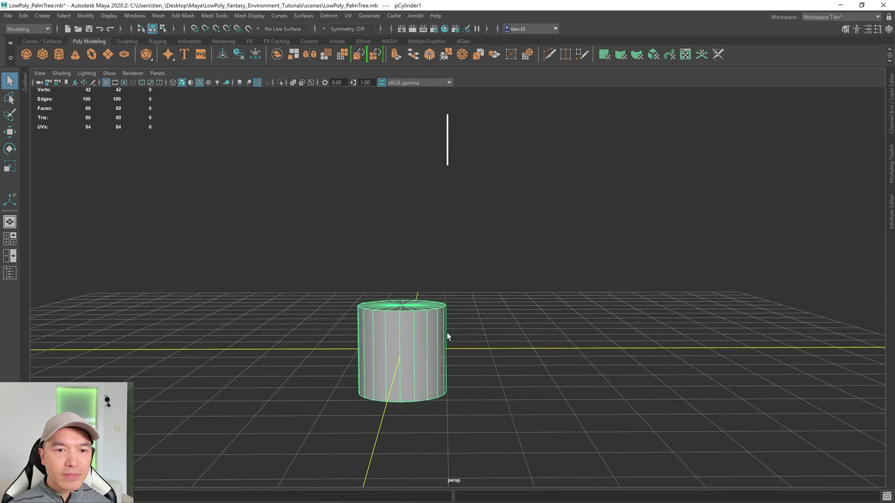
{"action": "key", "text": "t"}
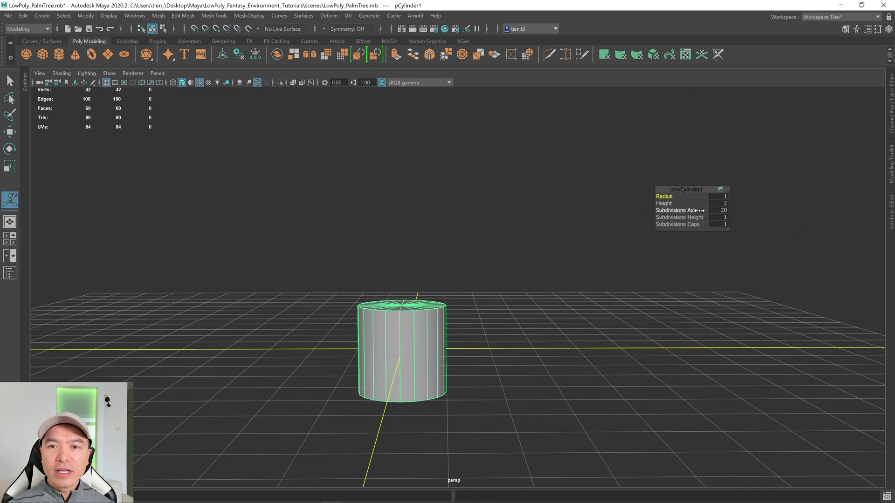
{"action": "left_click", "coordinate": [724, 211]}
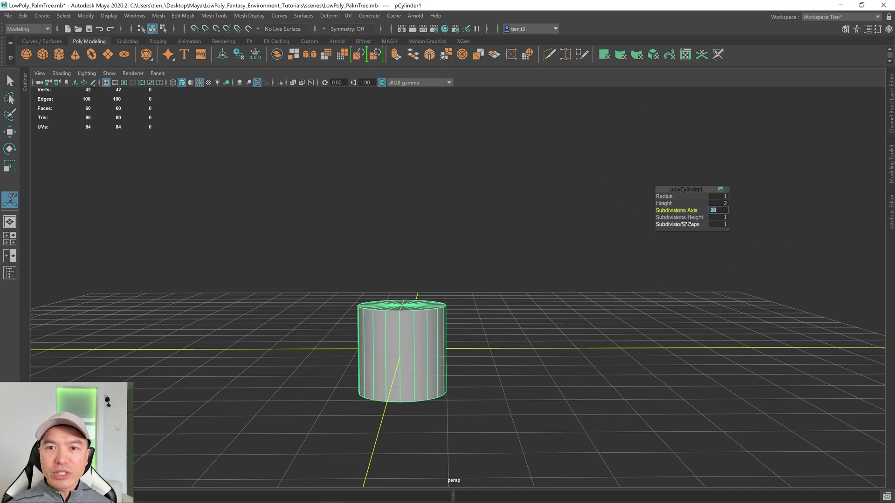
{"action": "type", "text": "6"}
{"action": "key", "text": "Return"}
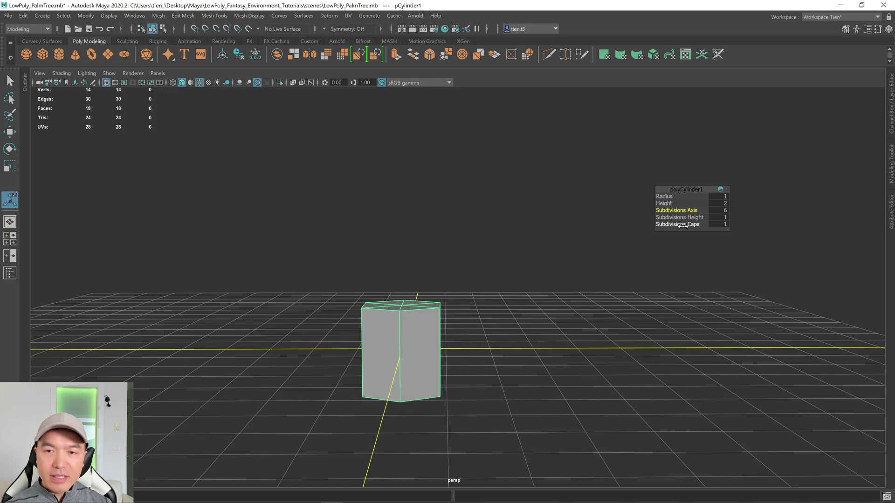
Move the cylinder's pivot straight down to its base, snapping it to a bottom vertex
{"action": "left_click_drag", "start_coordinate": [394, 378], "coordinate": [447, 333], "text": "alt"}
{"action": "key", "text": "q"}
{"action": "key", "text": "w"}
{"action": "left_click_drag", "start_coordinate": [470, 373], "coordinate": [466, 366], "text": "alt"}
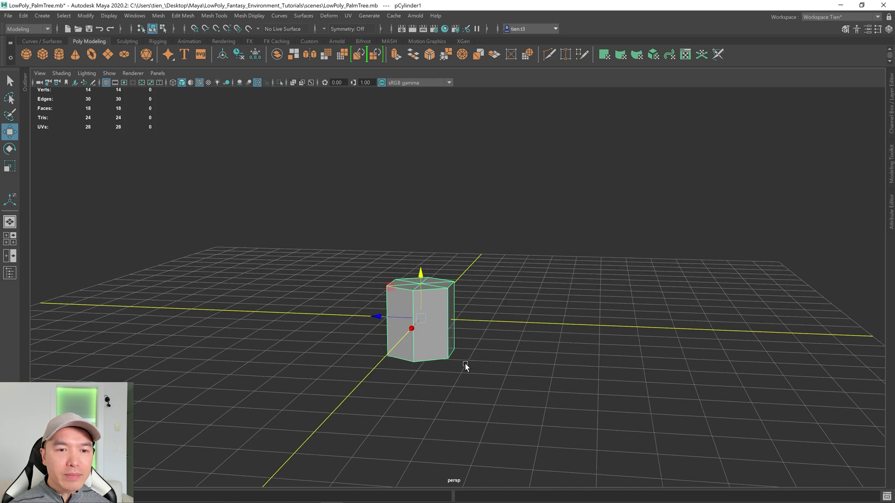
{"action": "key", "text": "d"}
{"action": "key", "text": "v"}
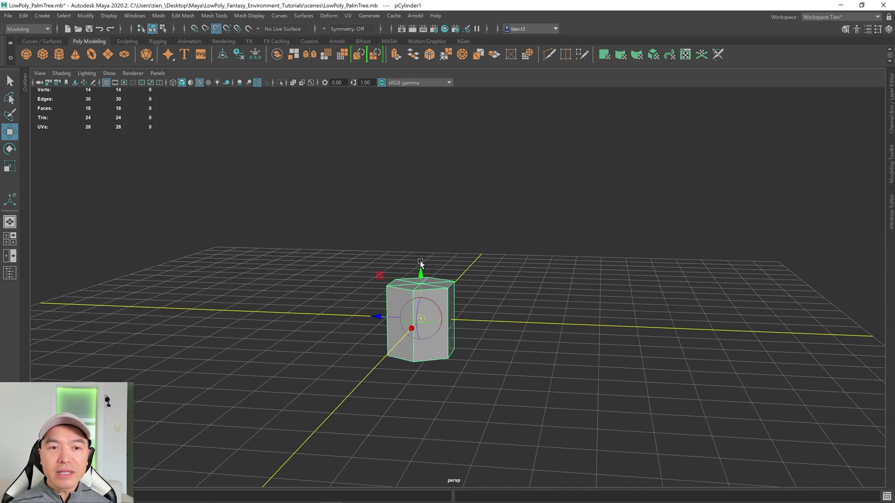
{"action": "left_click_drag", "start_coordinate": [421, 272], "coordinate": [436, 377]}
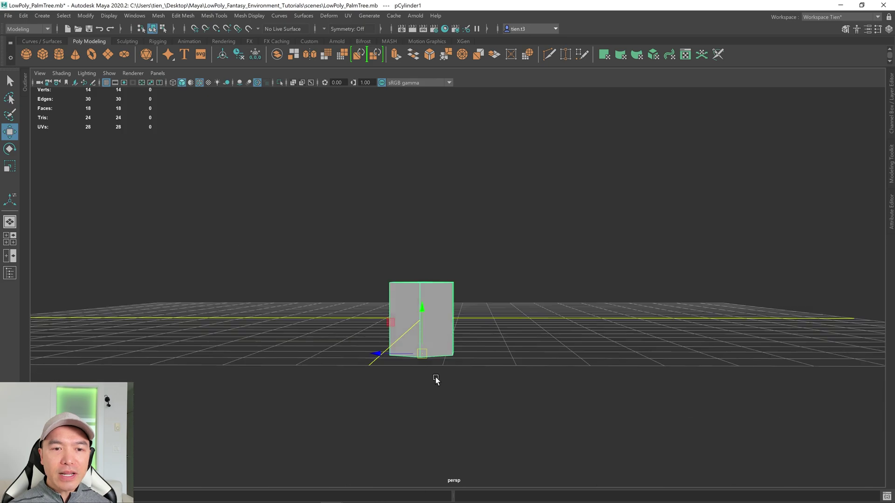
Raise the cylinder vertically with grid snapping so its base sits on the ground grid
{"action": "left_click_drag", "start_coordinate": [475, 402], "coordinate": [432, 371], "text": "alt"}
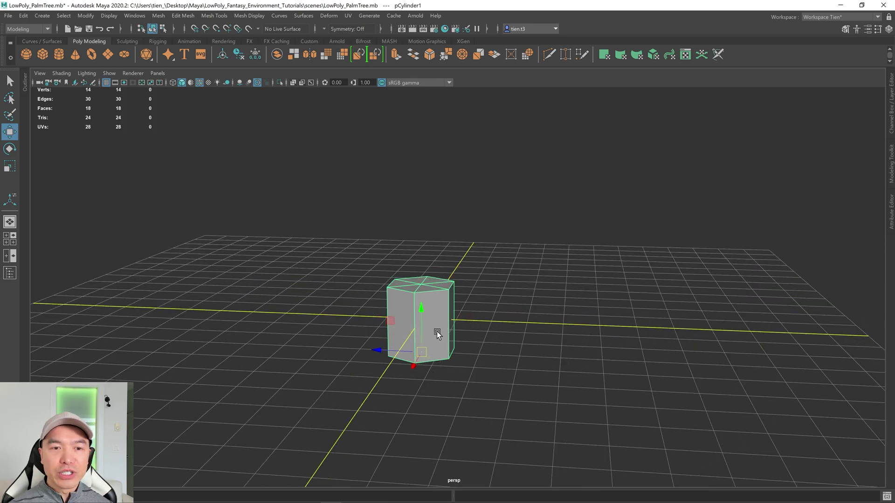
{"action": "key", "text": "x"}
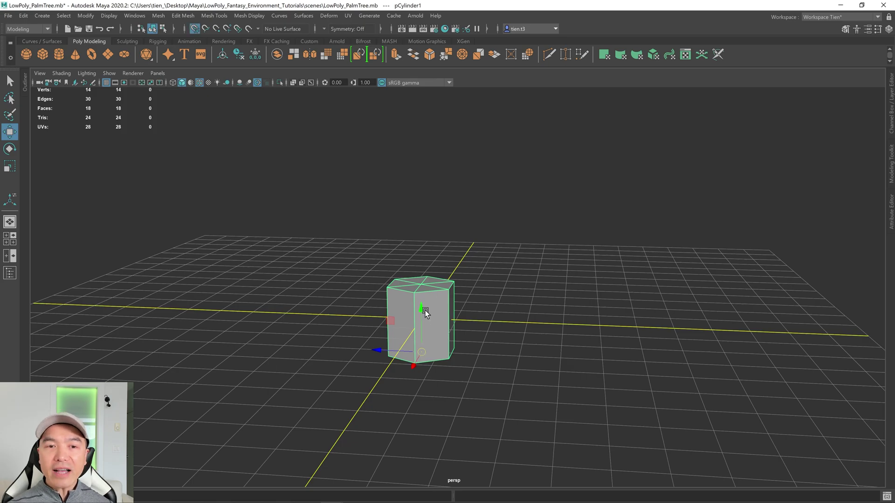
{"action": "mouse_move", "coordinate": [421, 309]}
{"action": "left_mouse_down"}
{"action": "mouse_move", "coordinate": [420, 294]}
{"action": "mouse_move", "coordinate": [418, 310]}
{"action": "left_mouse_up"}
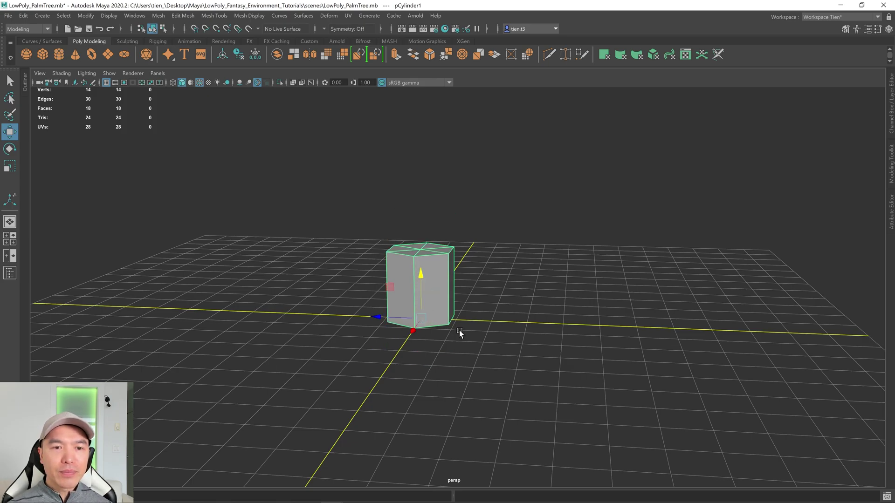
{"action": "scroll", "coordinate": [452, 337], "scroll_direction": "up", "scroll_amount": 2}
{"action": "left_click_drag", "start_coordinate": [452, 337], "coordinate": [411, 342], "text": "alt"}
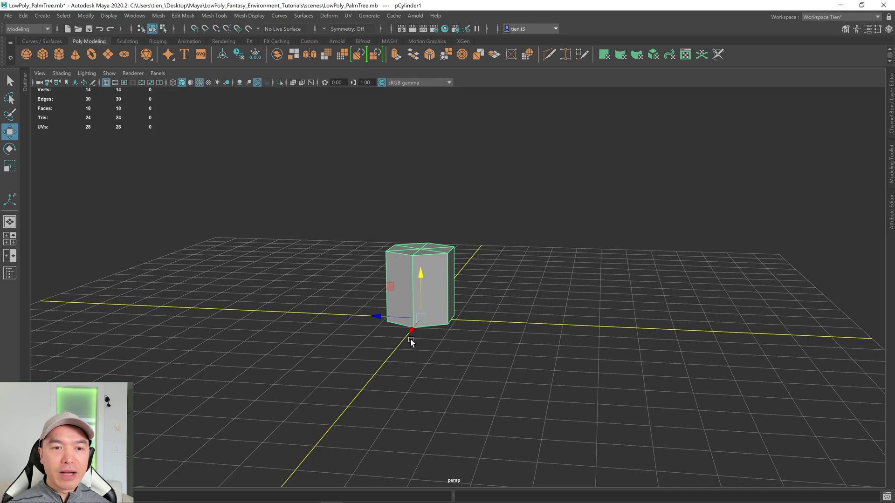
Stretch the cylinder vertically to about one and a half times its height and scale it down uniformly
{"action": "scroll", "coordinate": [405, 332], "scroll_direction": "up", "scroll_amount": 2}
{"action": "key", "text": "r"}
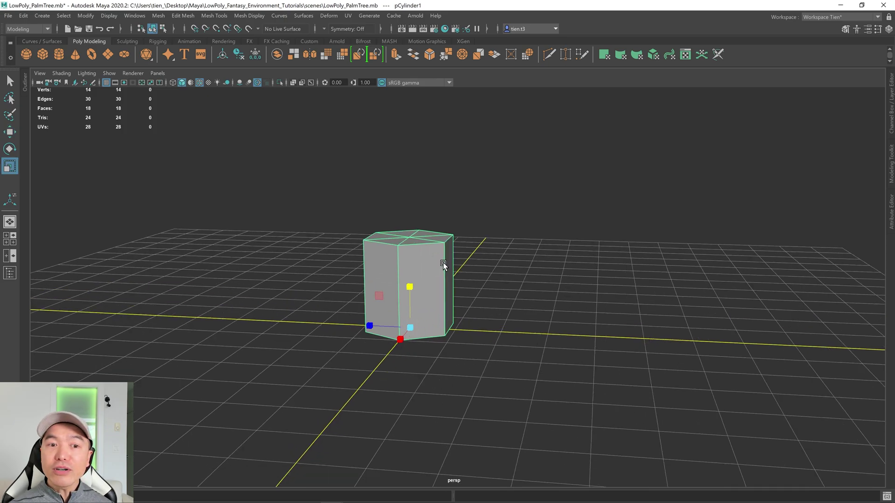
{"action": "left_click_drag", "start_coordinate": [410, 286], "coordinate": [410, 264]}
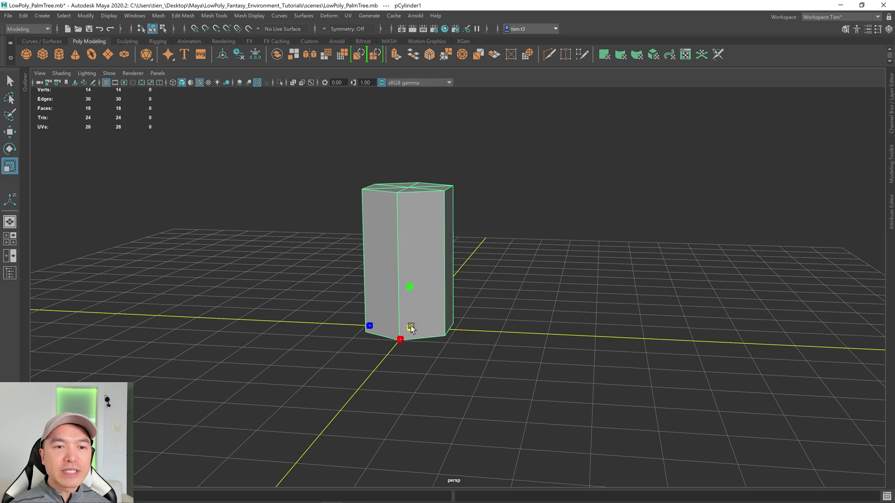
{"action": "left_click_drag", "start_coordinate": [412, 328], "coordinate": [315, 385]}
{"action": "scroll", "coordinate": [448, 334], "scroll_direction": "up", "scroll_amount": 3}
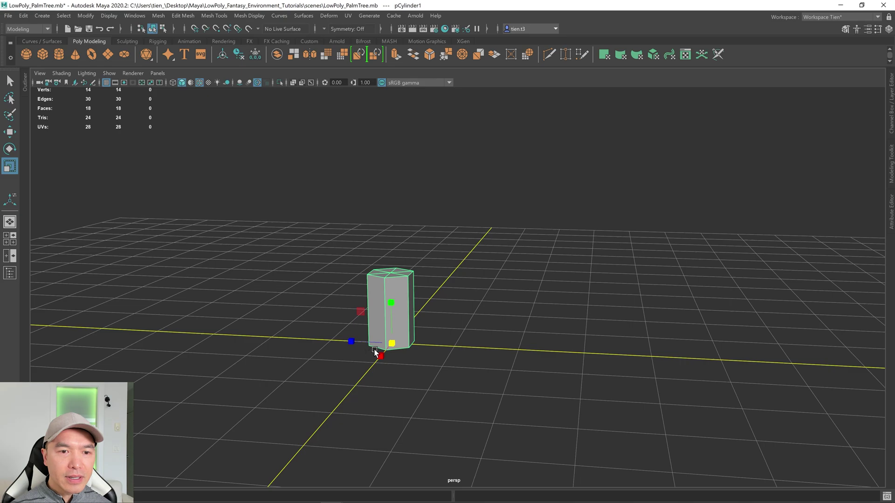
{"action": "left_click_drag", "start_coordinate": [390, 347], "coordinate": [482, 304], "text": "alt"}
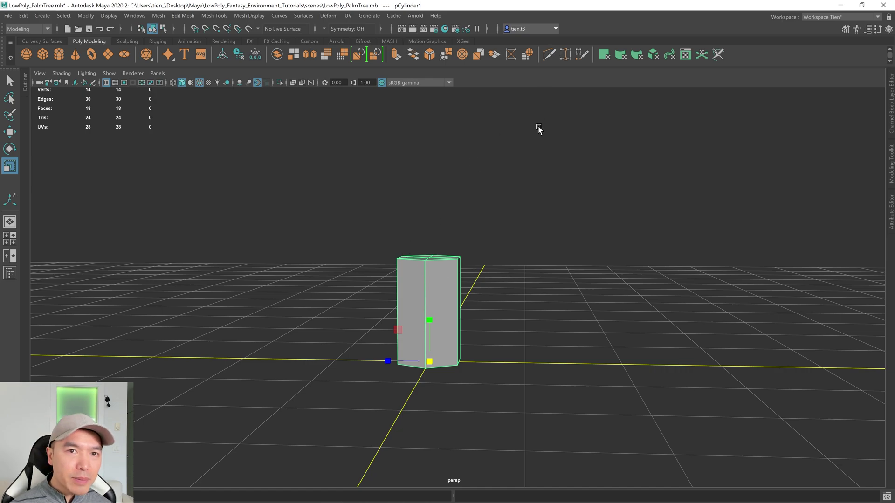
Insert a horizontal edge loop around the cylinder near its upper end with the Multi-Cut tool
{"action": "key", "text": "q"}
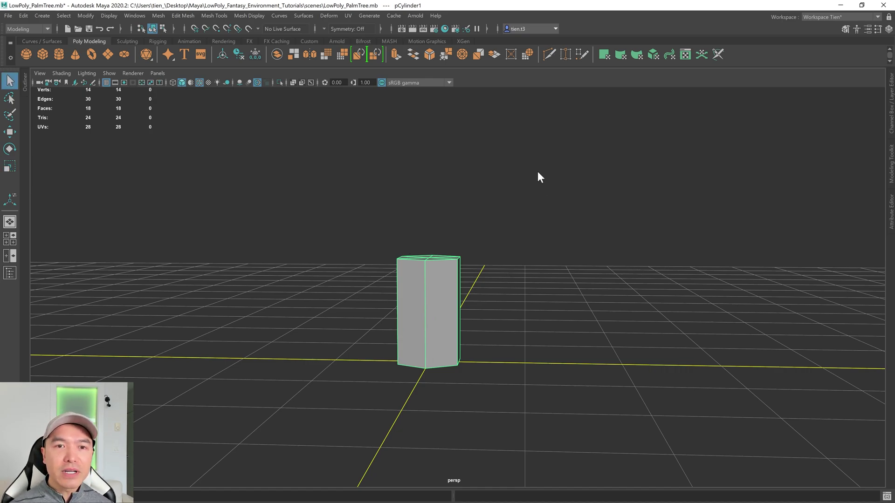
{"action": "right_click_drag", "start_coordinate": [538, 171], "coordinate": [482, 172], "text": "shift"}
{"action": "scroll", "coordinate": [409, 256], "scroll_direction": "up", "scroll_amount": 3}
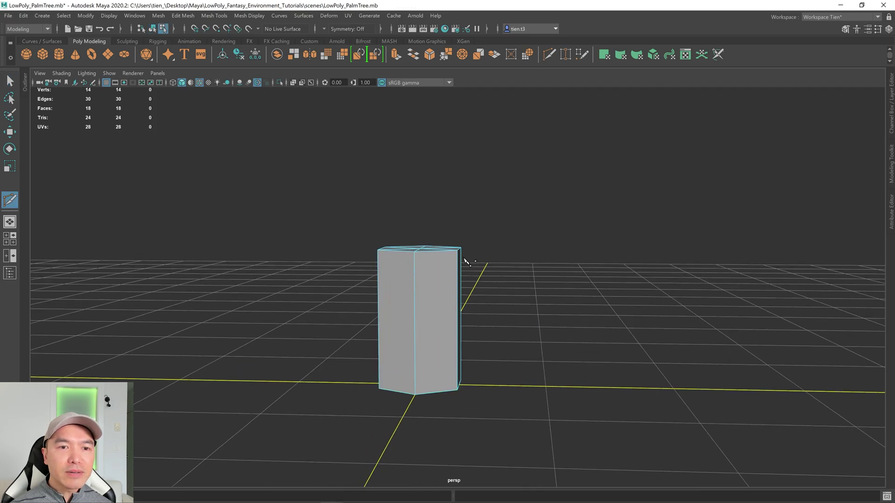
{"action": "left_click", "coordinate": [400, 239]}
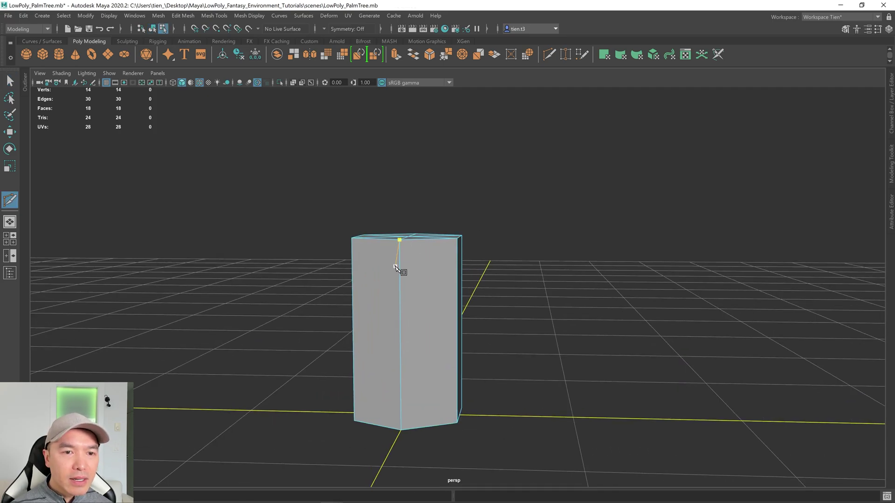
{"action": "key", "text": "ctrl"}
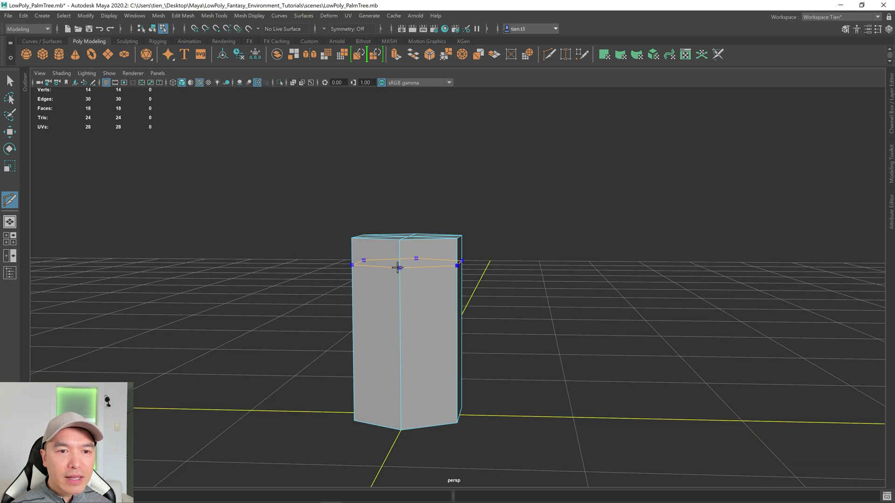
{"action": "left_click", "coordinate": [397, 269], "text": "ctrl"}
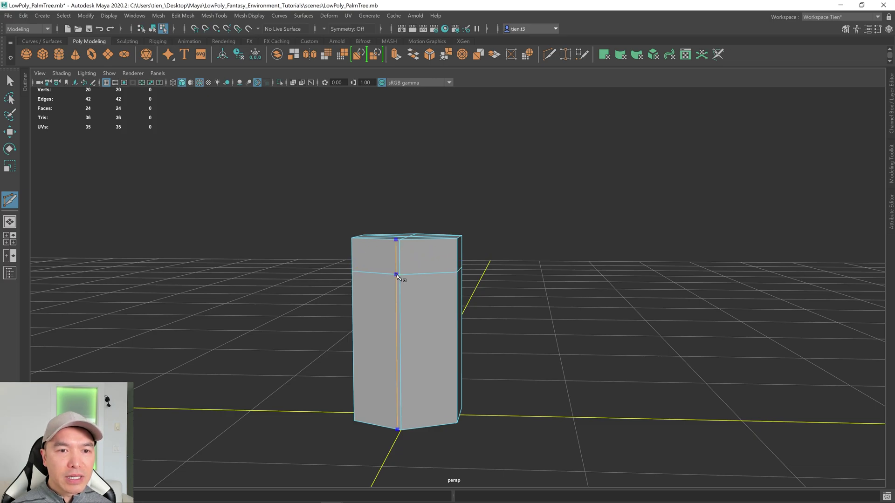
{"action": "mouse_move", "coordinate": [475, 294]}
{"action": "left_mouse_down", "text": "alt"}
{"action": "mouse_move", "coordinate": [455, 295]}
{"action": "mouse_move", "coordinate": [465, 295]}
{"action": "left_mouse_up", "text": "alt"}
{"action": "key", "text": "q"}
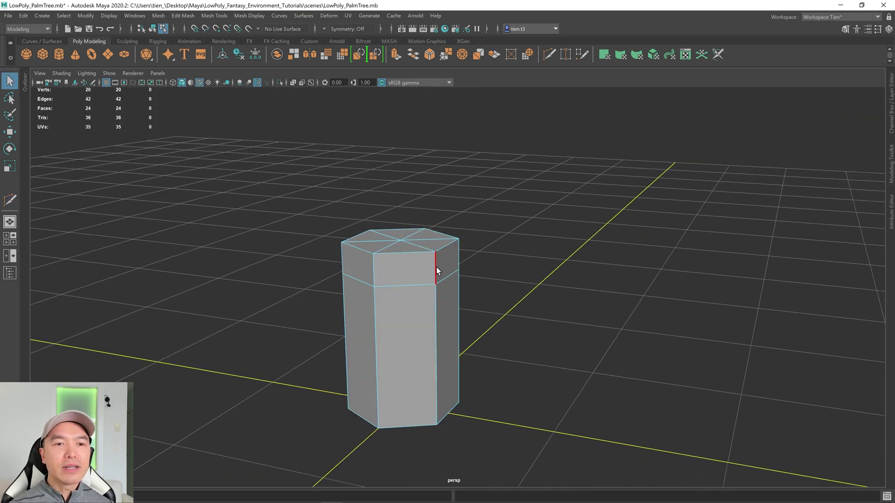
Scale the new edge loop outward so the trunk segment flares near its upper end, and return to object mode
{"action": "left_click_drag", "start_coordinate": [416, 278], "coordinate": [474, 276], "text": "alt"}
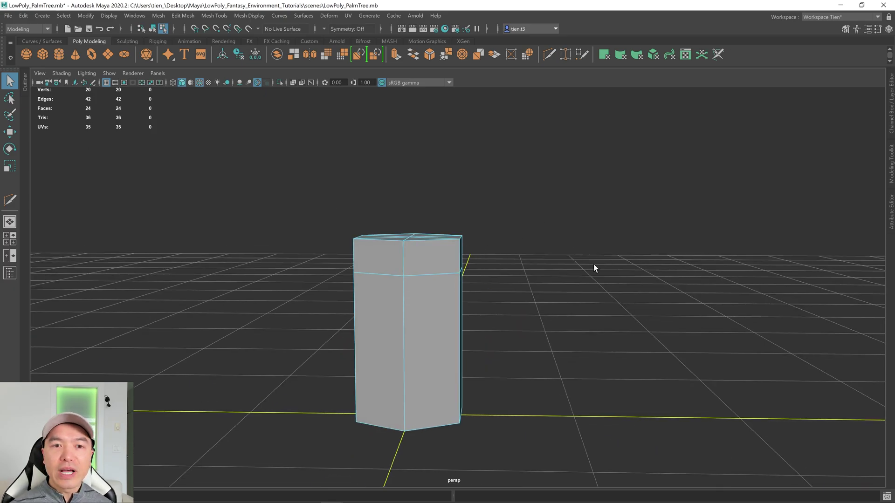
{"action": "right_click", "coordinate": [607, 244]}
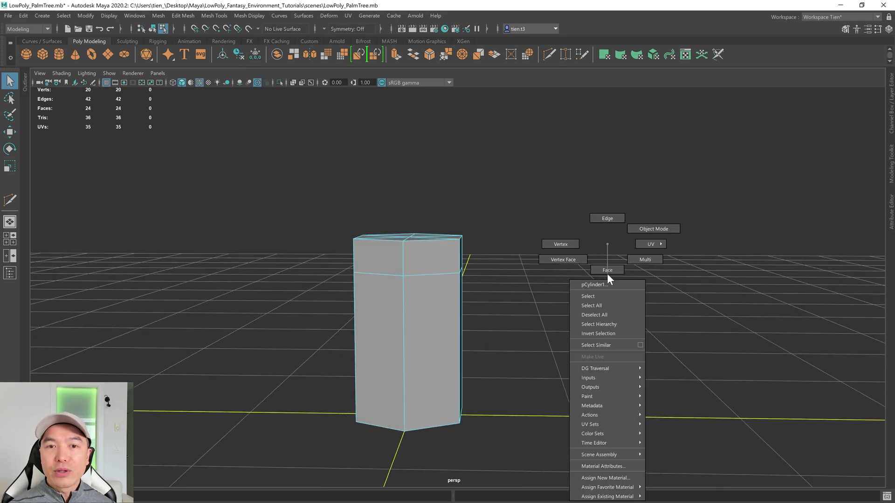
{"action": "left_click", "coordinate": [608, 218]}
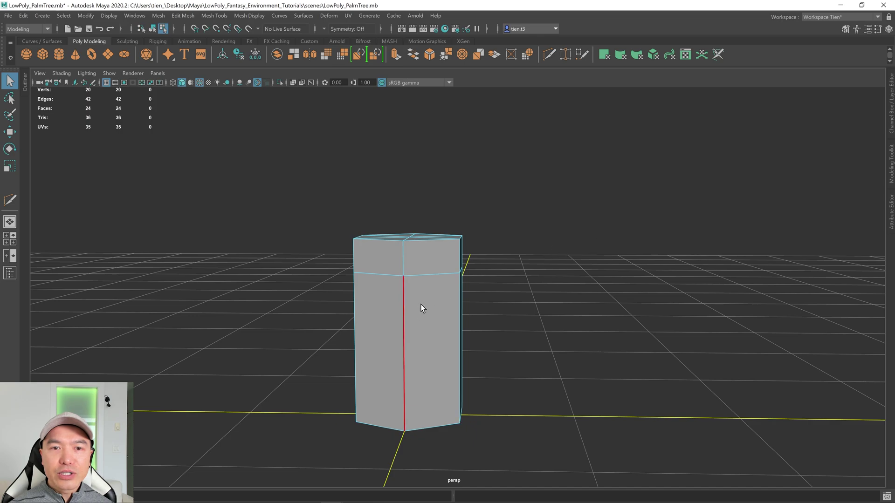
{"action": "double_click", "coordinate": [423, 275]}
{"action": "key", "text": "r"}
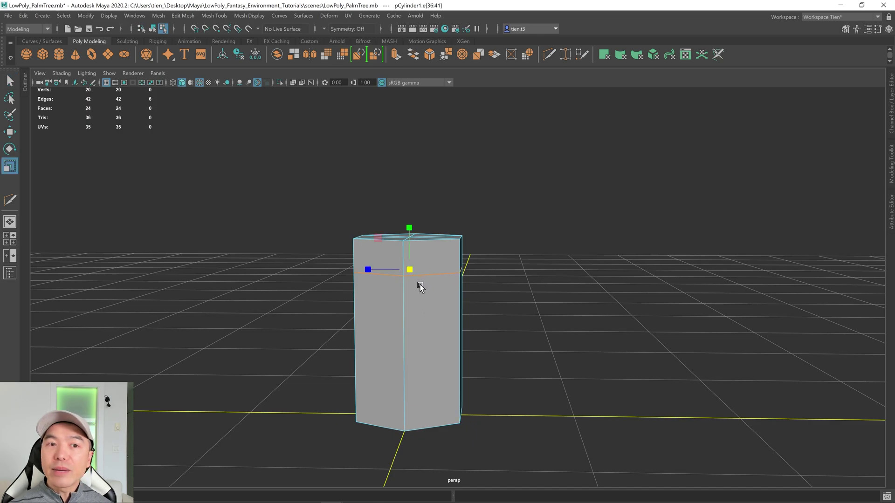
{"action": "left_click_drag", "start_coordinate": [412, 271], "coordinate": [460, 325]}
{"action": "key", "text": "q"}
{"action": "right_click_drag", "start_coordinate": [423, 268], "coordinate": [479, 207]}
{"action": "left_click_drag", "start_coordinate": [478, 236], "coordinate": [460, 250], "text": "alt"}
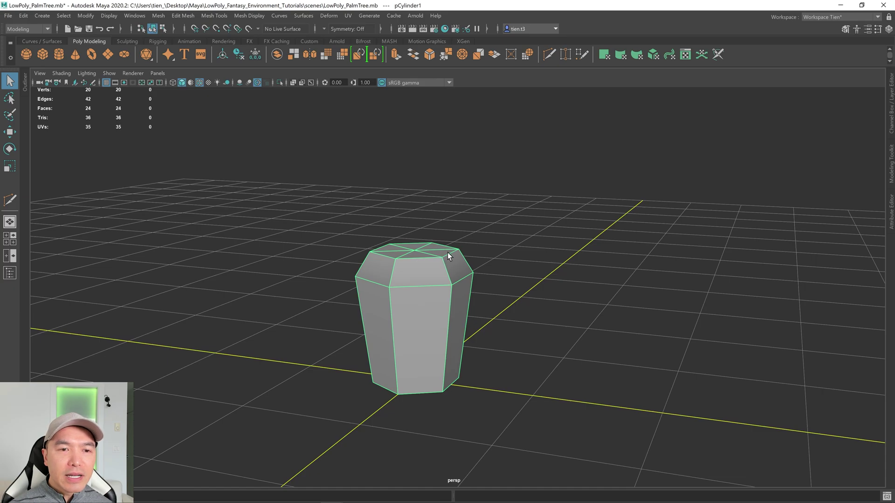
{"action": "left_click_drag", "start_coordinate": [422, 390], "coordinate": [453, 399], "text": "alt"}
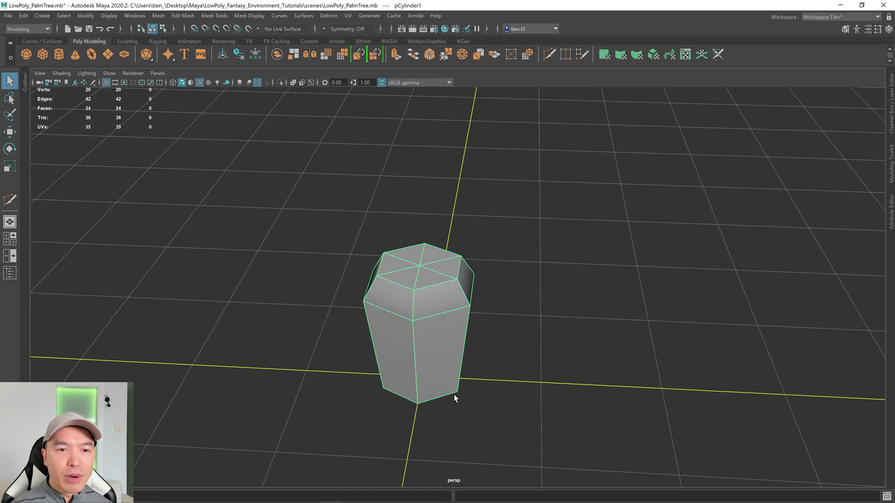
Delete the top and bottom cap faces of the trunk segment, leaving both ends open
{"action": "right_click_drag", "start_coordinate": [561, 239], "coordinate": [560, 267]}
{"action": "left_click_drag", "start_coordinate": [560, 267], "coordinate": [509, 288], "text": "alt"}
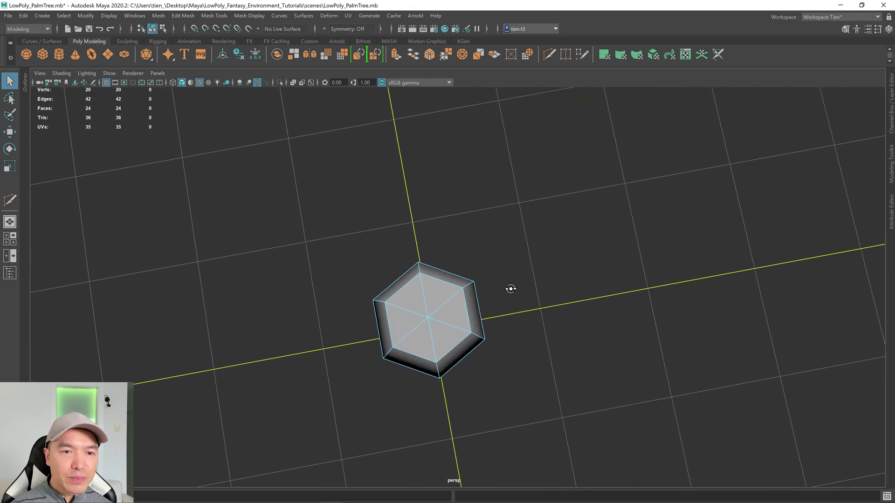
{"action": "scroll", "coordinate": [487, 306], "scroll_direction": "up", "scroll_amount": 2}
{"action": "middle_click_drag", "start_coordinate": [487, 305], "coordinate": [529, 270], "text": "alt"}
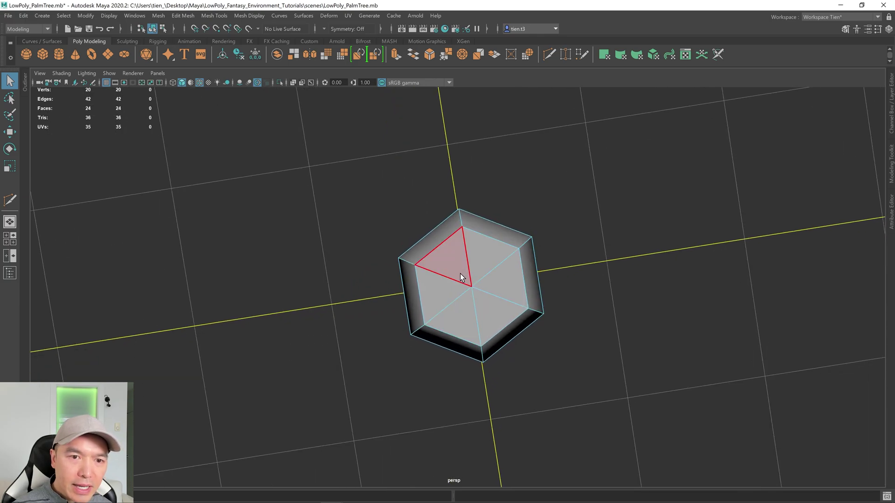
{"action": "left_click_drag", "start_coordinate": [480, 293], "coordinate": [482, 298]}
{"action": "left_click_drag", "start_coordinate": [514, 356], "coordinate": [502, 258], "text": "alt"}
{"action": "key", "text": "Delete"}
{"action": "right_click_drag", "start_coordinate": [466, 234], "coordinate": [589, 158]}
{"action": "scroll", "coordinate": [564, 208], "scroll_direction": "up", "scroll_amount": 5}
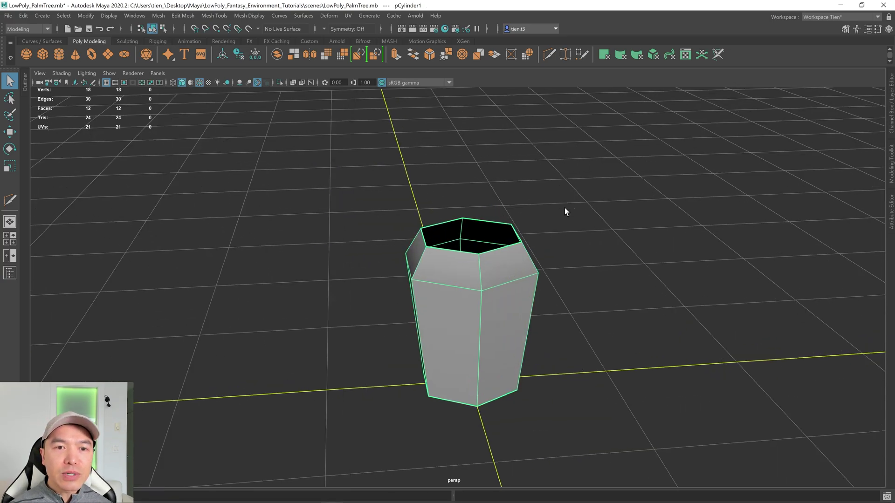
Select the open border edges at both ends of the trunk segment and compare the two rims
{"action": "left_click_drag", "start_coordinate": [525, 228], "coordinate": [471, 212], "text": "alt"}
{"action": "right_click_drag", "start_coordinate": [469, 207], "coordinate": [469, 181]}
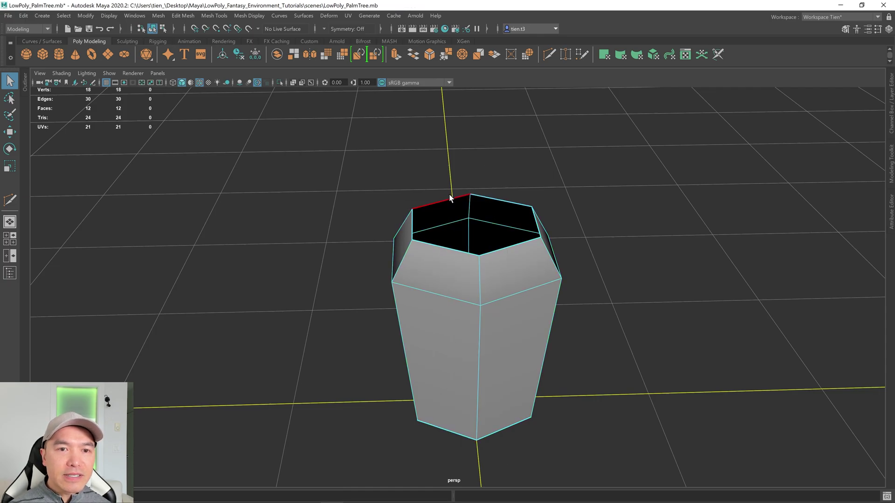
{"action": "double_click", "coordinate": [461, 206]}
{"action": "scroll", "coordinate": [550, 366], "scroll_direction": "down", "scroll_amount": 2}
{"action": "double_click", "coordinate": [501, 386], "text": "shift"}
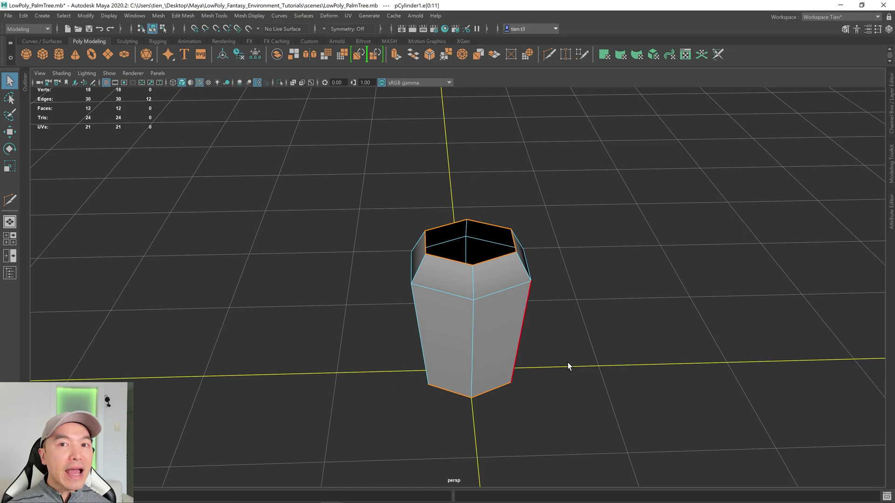
{"action": "left_click_drag", "start_coordinate": [603, 320], "coordinate": [584, 316], "text": "alt"}
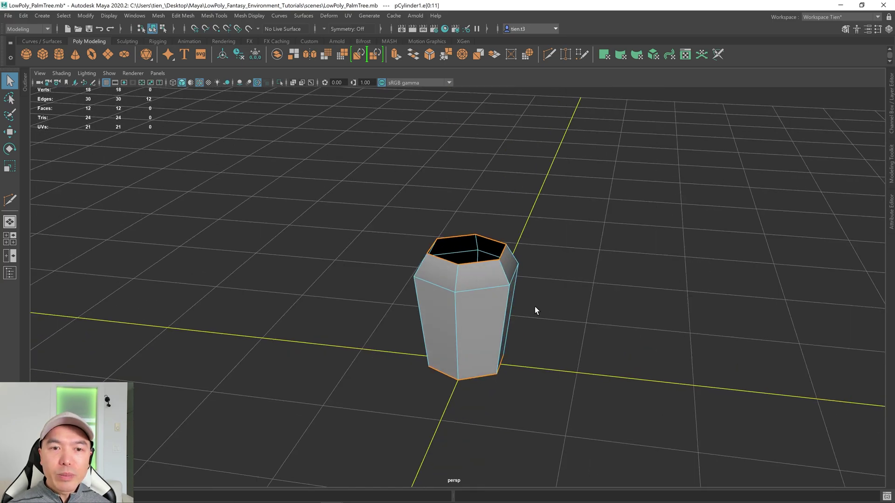
{"action": "left_click_drag", "start_coordinate": [509, 308], "coordinate": [508, 309], "text": "alt"}
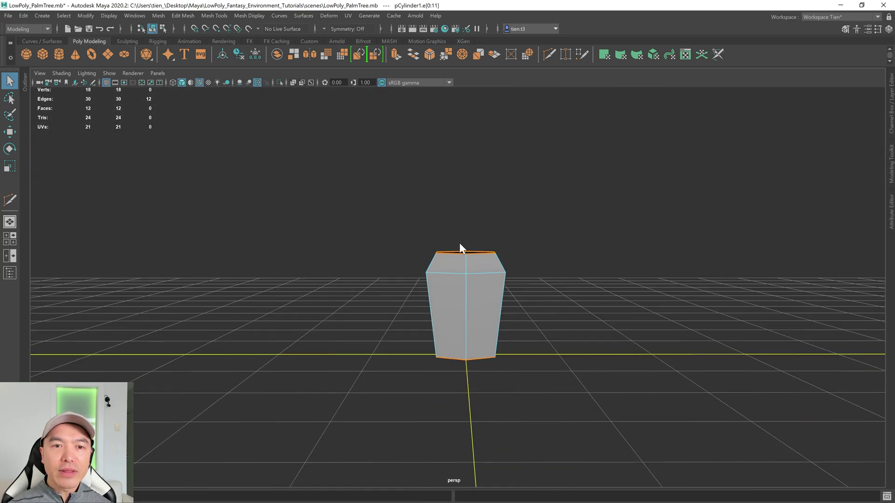
Duplicate the trunk segment and move the copy up with vertex snapping onto the original's top rim
{"action": "right_click_drag", "start_coordinate": [460, 243], "coordinate": [599, 161]}
{"action": "left_click_drag", "start_coordinate": [361, 358], "coordinate": [332, 347], "text": "alt"}
{"action": "key", "text": "w"}
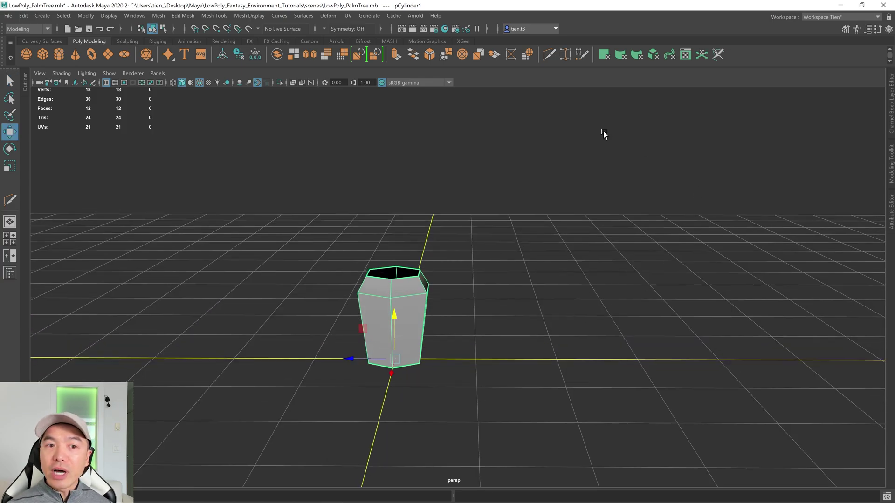
{"action": "left_click_drag", "start_coordinate": [446, 290], "coordinate": [423, 265], "text": "alt"}
{"action": "key", "text": "ctrl+d"}
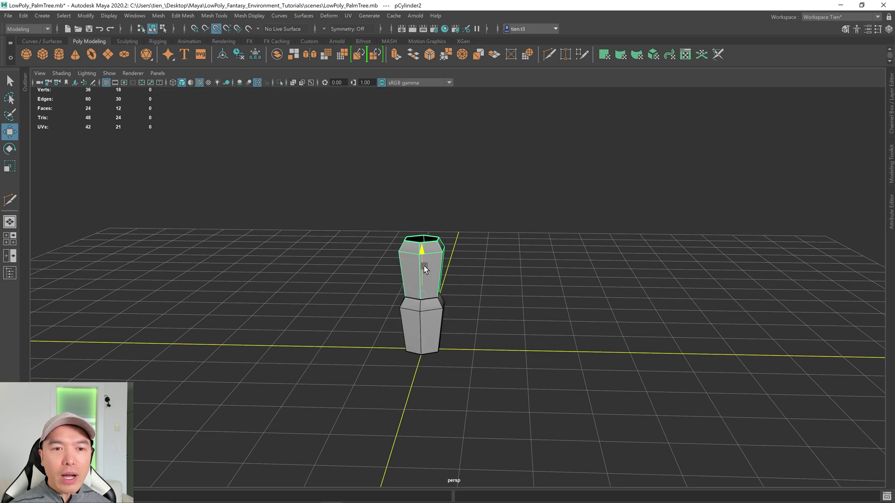
Snap the duplicated segment's lower rim onto the upper rim of the original trunk segment and check the joint
{"action": "middle_click_drag", "start_coordinate": [405, 279], "coordinate": [421, 299]}
{"action": "left_click", "coordinate": [419, 295]}
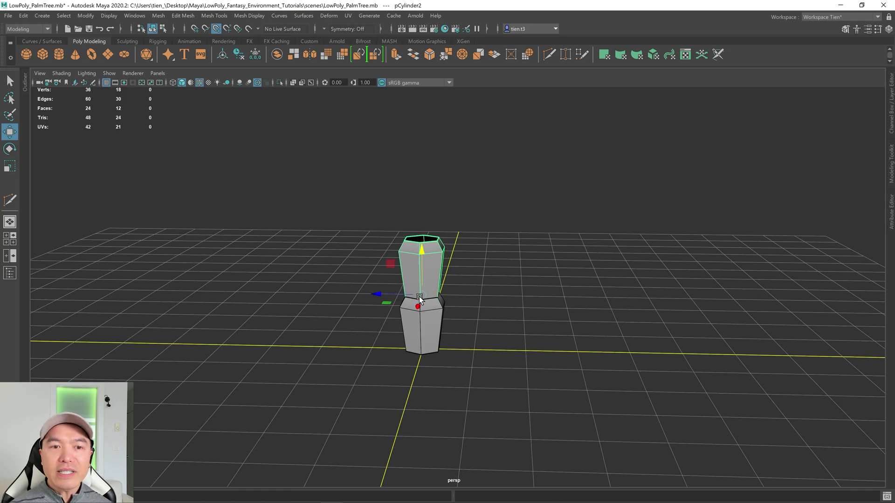
{"action": "scroll", "coordinate": [462, 305], "scroll_direction": "up", "scroll_amount": 6}
{"action": "scroll", "coordinate": [461, 305], "scroll_direction": "down", "scroll_amount": 8}
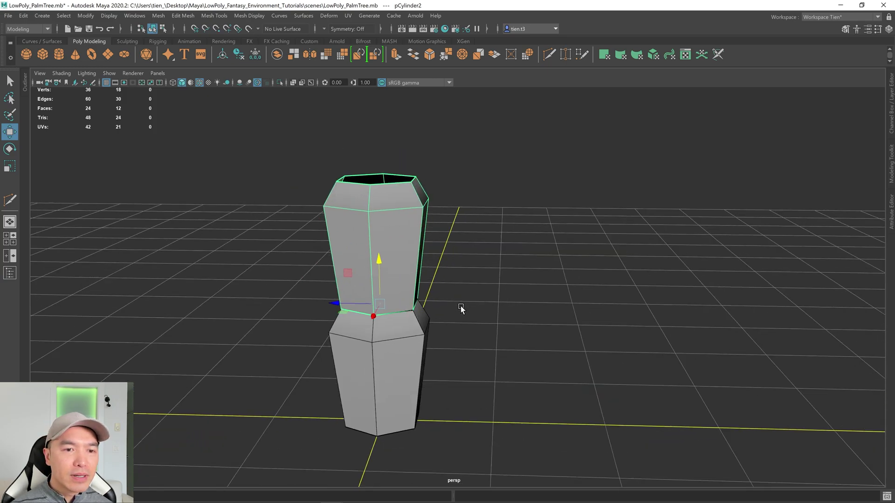
{"action": "scroll", "coordinate": [450, 339], "scroll_direction": "down", "scroll_amount": 5}
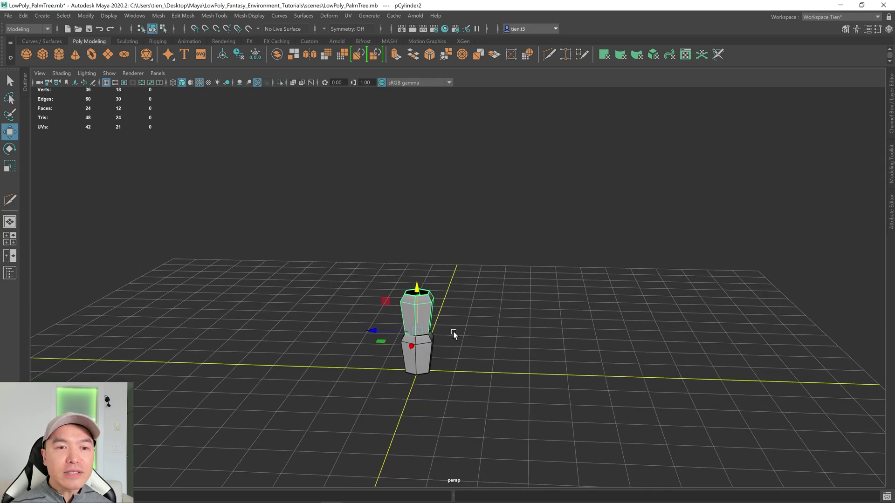
Duplicate the raised segment repeatedly with the same offset until nine segments are stacked into a trunk
{"action": "key", "text": "shift+d"}
{"action": "key", "text": "shift+d"}
{"action": "key", "text": "shift+d"}
{"action": "key", "text": "shift+d"}
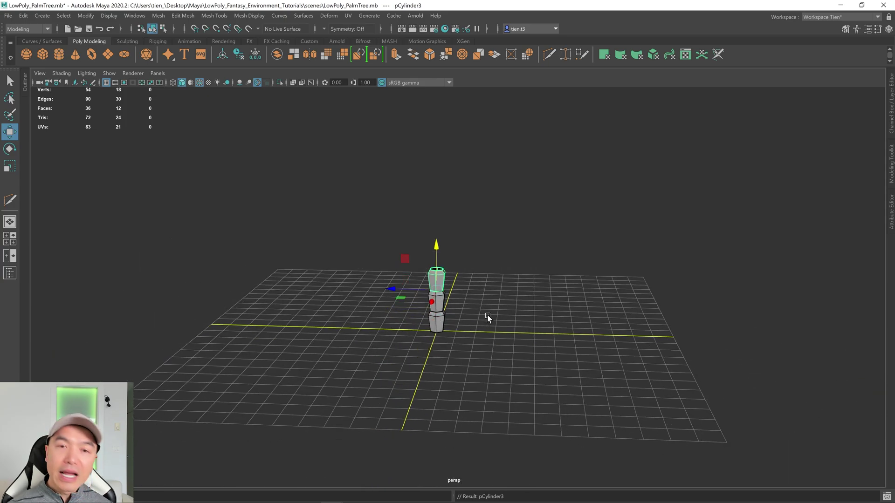
{"action": "key", "text": "shift+d"}
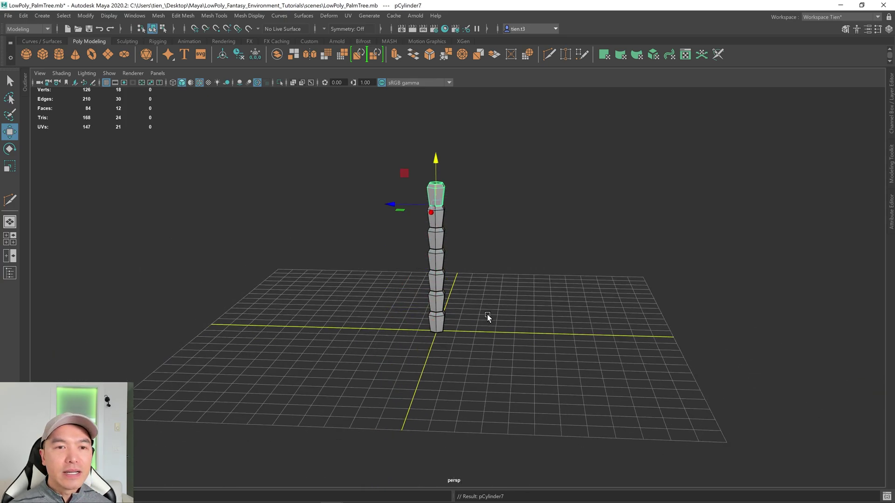
{"action": "key", "text": "shift+d"}
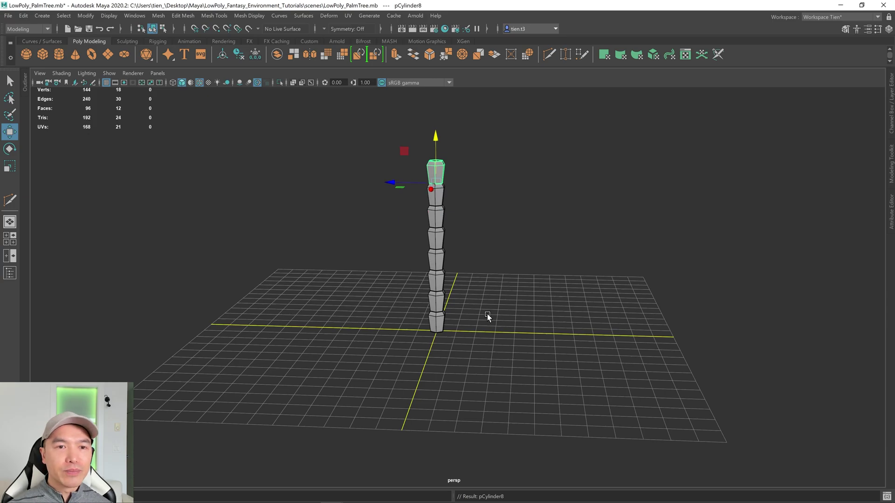
{"action": "key", "text": "shift+d"}
{"action": "scroll", "coordinate": [487, 314], "scroll_direction": "down", "scroll_amount": 3}
{"action": "mouse_move", "coordinate": [479, 315]}
{"action": "left_mouse_down", "text": "alt"}
{"action": "mouse_move", "coordinate": [461, 315]}
{"action": "mouse_move", "coordinate": [483, 316]}
{"action": "left_mouse_up", "text": "alt"}
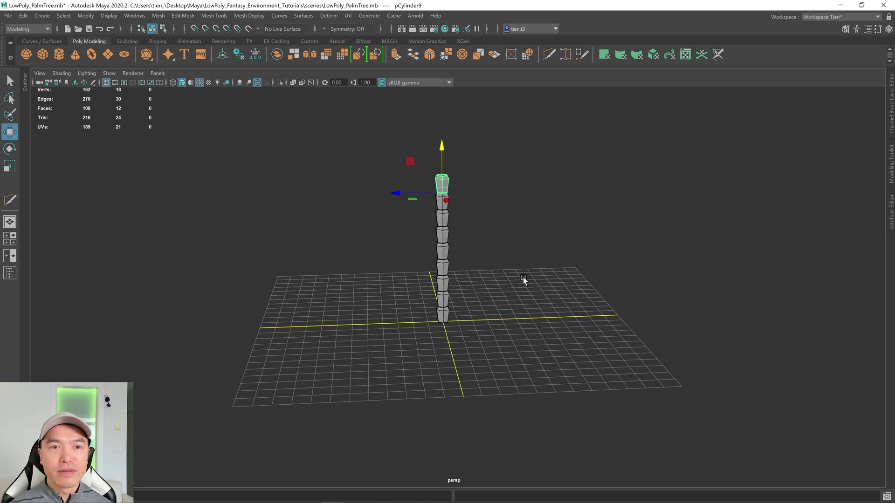
Select all nine trunk segments and combine them into a single mesh
{"action": "left_click_drag", "start_coordinate": [370, 156], "coordinate": [578, 421]}
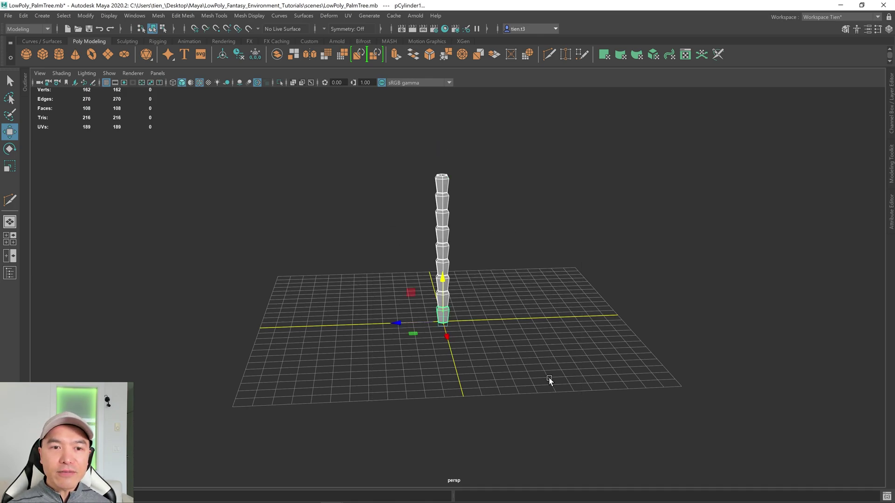
{"action": "left_click", "coordinate": [278, 52]}
{"action": "key", "text": "f"}
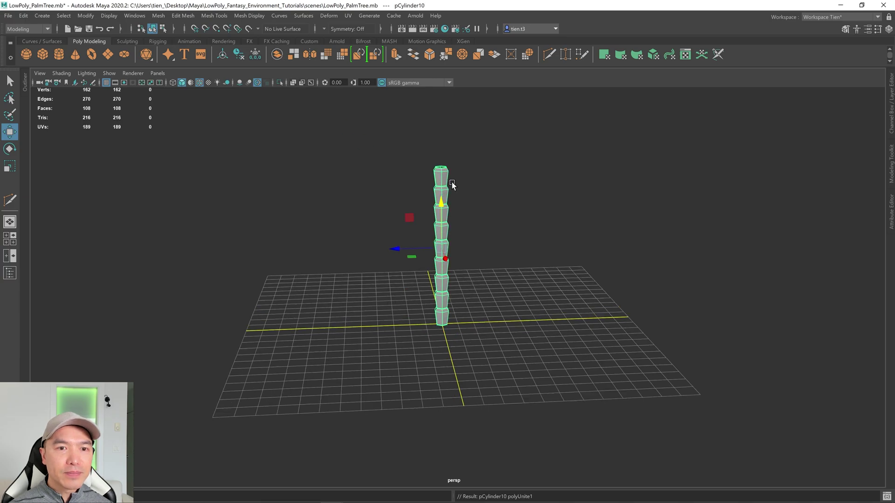
Box-select one corner of a segment joint in vertex mode to check for doubled vertices in the poly count
{"action": "scroll", "coordinate": [451, 182], "scroll_direction": "up", "scroll_amount": 10}
{"action": "left_click_drag", "start_coordinate": [399, 212], "coordinate": [412, 192], "text": "alt"}
{"action": "right_click_drag", "start_coordinate": [340, 212], "coordinate": [274, 207]}
{"action": "left_click_drag", "start_coordinate": [344, 261], "coordinate": [397, 279]}
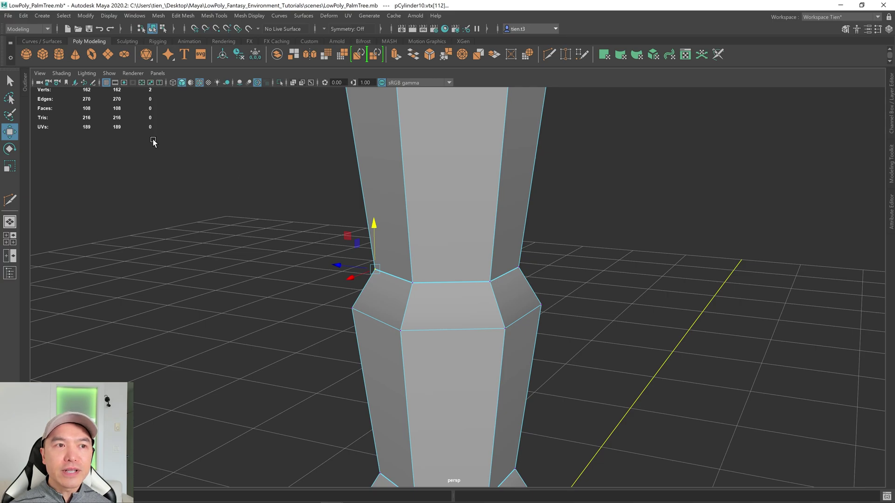
{"action": "key", "text": "q"}
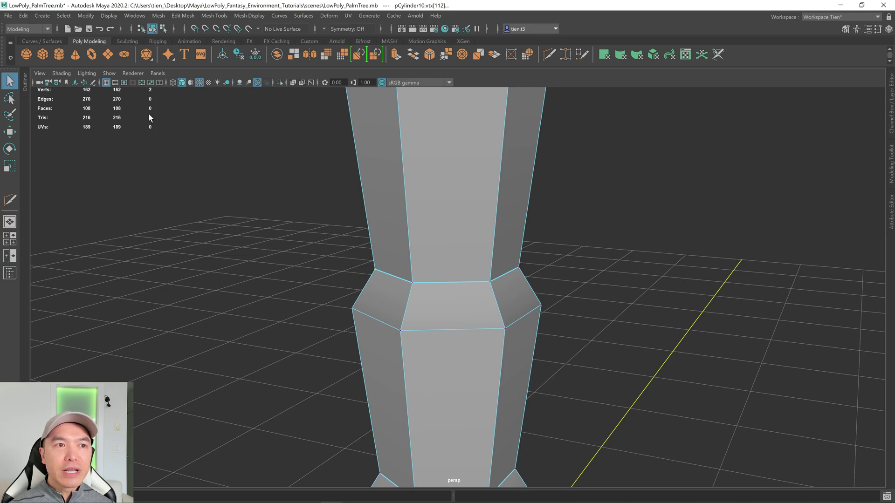
View the heads-up display options to locate Poly Count, leaving them unchanged, and clear the vertex selection
{"action": "left_click", "coordinate": [112, 16]}
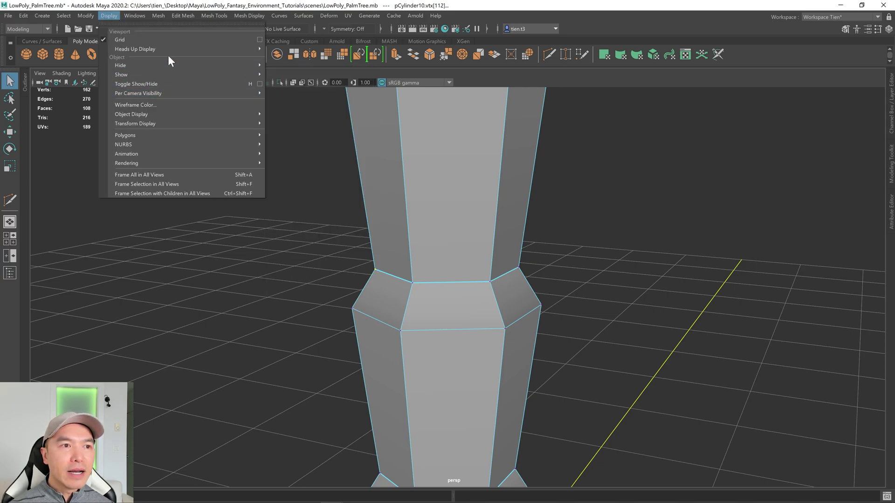
{"action": "mouse_move", "coordinate": [171, 48]}
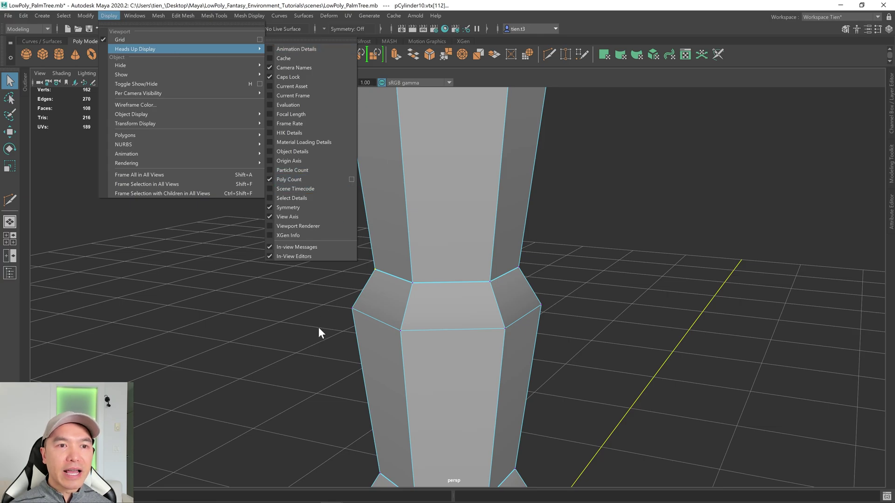
{"action": "key", "text": "Escape"}
{"action": "key", "text": "Escape"}
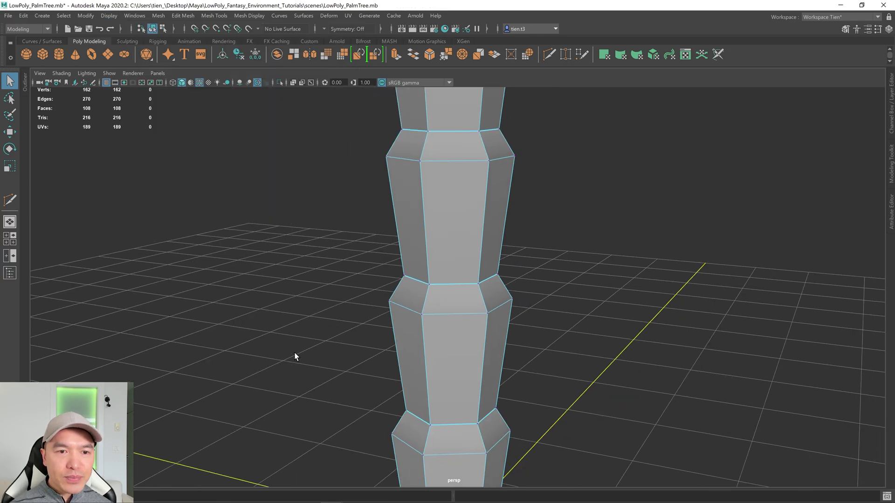
{"action": "scroll", "coordinate": [301, 349], "scroll_direction": "down", "scroll_amount": 10}
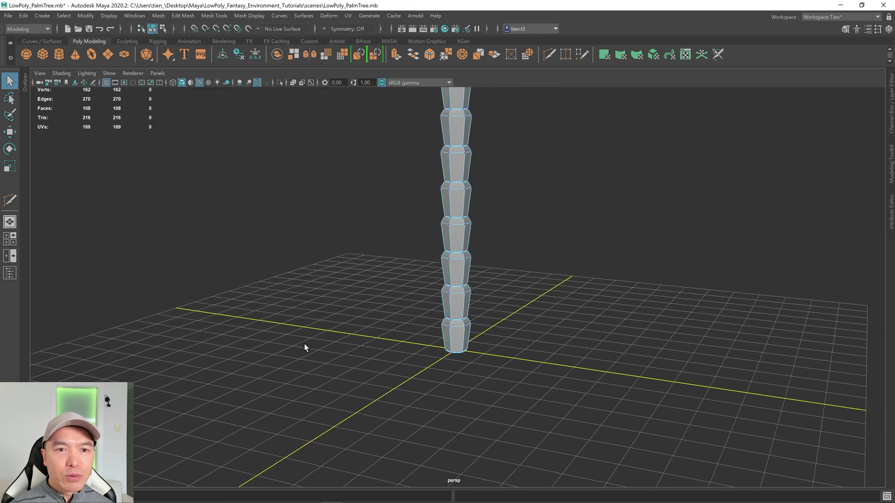
Select all vertices of the combined trunk and merge the overlapping ones with a distance threshold of 0.01
{"action": "left_click_drag", "start_coordinate": [307, 345], "coordinate": [411, 332], "text": "alt"}
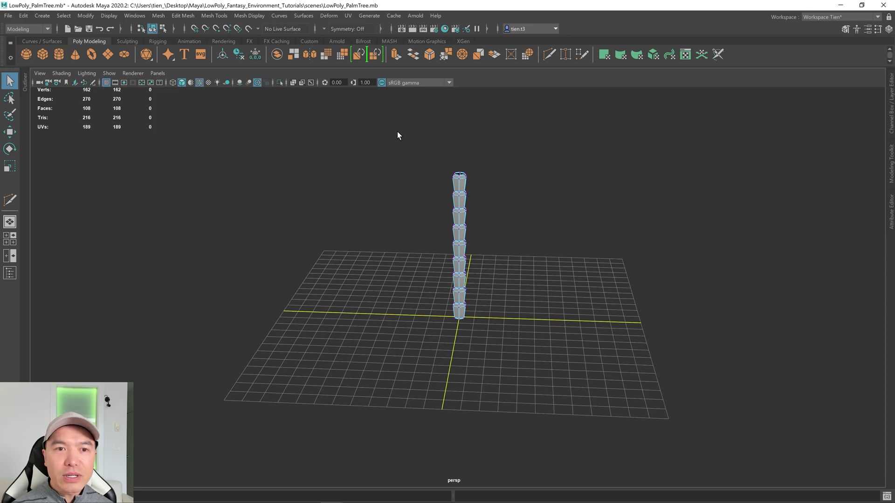
{"action": "left_click_drag", "start_coordinate": [397, 135], "coordinate": [473, 306]}
{"action": "scroll", "coordinate": [538, 358], "scroll_direction": "up", "scroll_amount": 3}
{"action": "left_click", "coordinate": [180, 15]}
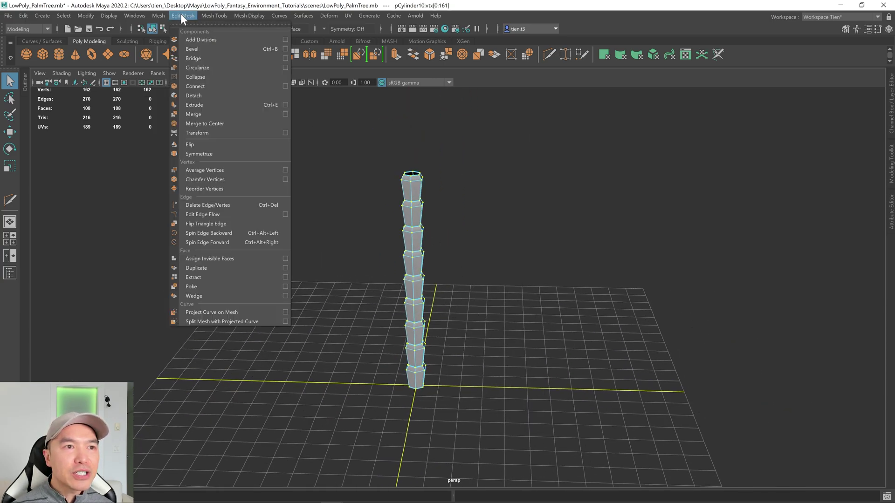
{"action": "left_click", "coordinate": [203, 117]}
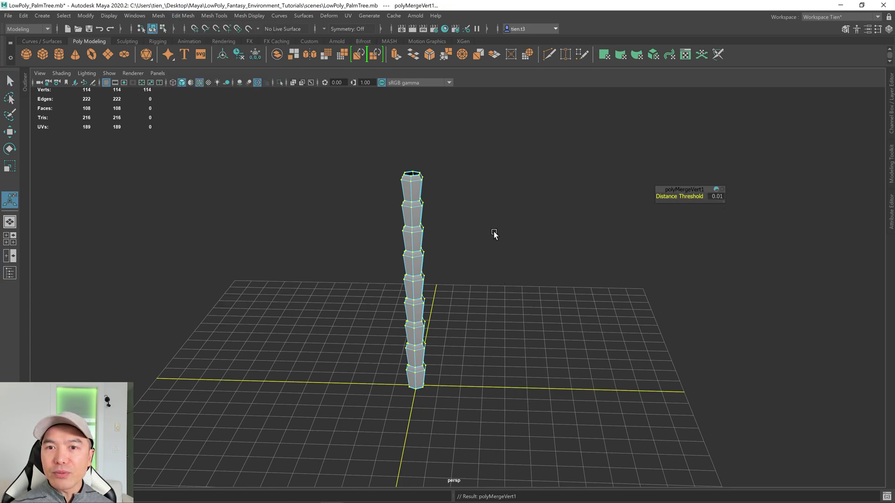
Box-select corners at the segment joints to check whether each one now holds a single vertex
{"action": "left_click_drag", "start_coordinate": [416, 296], "coordinate": [408, 308], "text": "alt"}
{"action": "scroll", "coordinate": [406, 307], "scroll_direction": "up", "scroll_amount": 10}
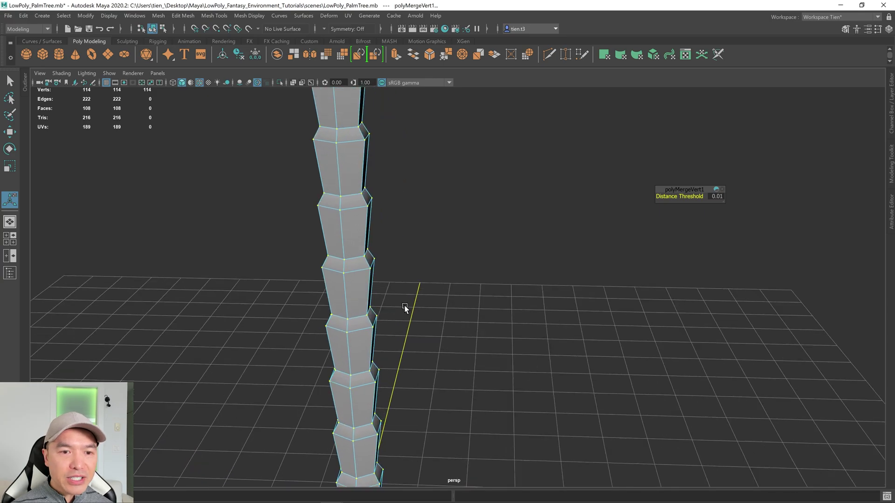
{"action": "middle_click_drag", "start_coordinate": [300, 312], "coordinate": [367, 287], "text": "alt"}
{"action": "scroll", "coordinate": [359, 290], "scroll_direction": "up", "scroll_amount": 3}
{"action": "left_click_drag", "start_coordinate": [275, 291], "coordinate": [293, 309]}
{"action": "mouse_move", "coordinate": [293, 308]}
{"action": "left_mouse_down", "text": "alt"}
{"action": "mouse_move", "coordinate": [319, 251]}
{"action": "mouse_move", "coordinate": [303, 310]}
{"action": "left_mouse_up", "text": "alt"}
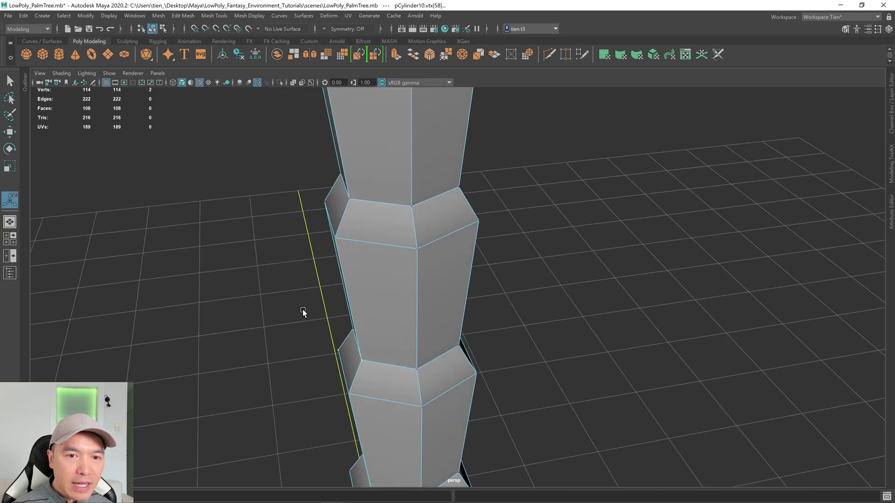
{"action": "left_click_drag", "start_coordinate": [261, 249], "coordinate": [216, 176], "text": "alt"}
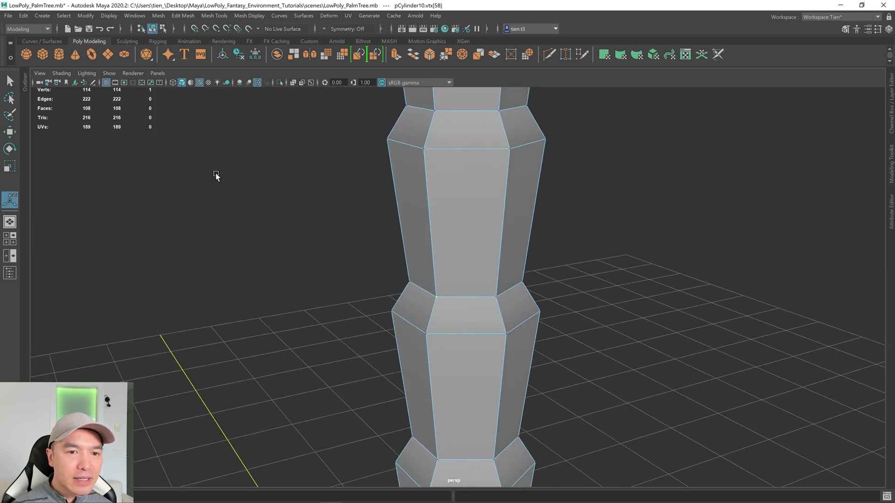
{"action": "scroll", "coordinate": [386, 226], "scroll_direction": "down", "scroll_amount": 10}
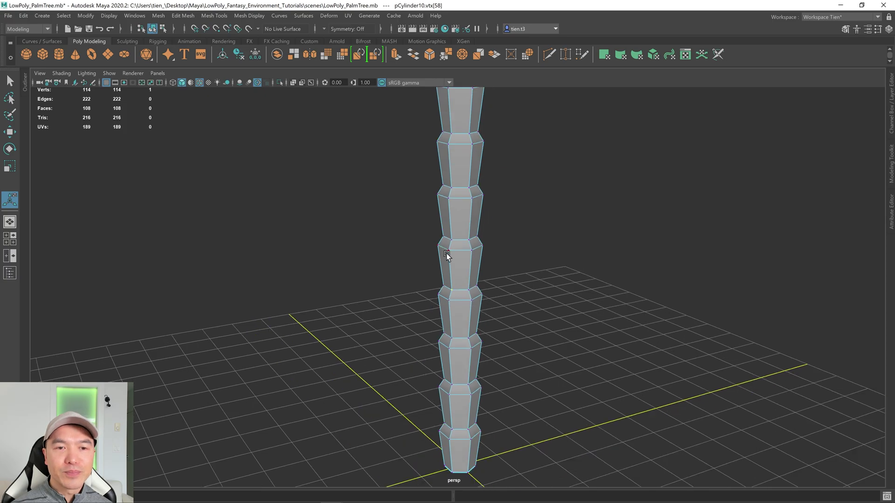
Return the trunk to object mode and delete its construction history, checking its inputs in the channel box
{"action": "left_click_drag", "start_coordinate": [456, 260], "coordinate": [436, 225], "text": "alt"}
{"action": "key", "text": "q"}
{"action": "right_click_drag", "start_coordinate": [437, 226], "coordinate": [510, 178]}
{"action": "scroll", "coordinate": [532, 237], "scroll_direction": "down", "scroll_amount": 2}
{"action": "left_click_drag", "start_coordinate": [500, 261], "coordinate": [418, 270], "text": "alt"}
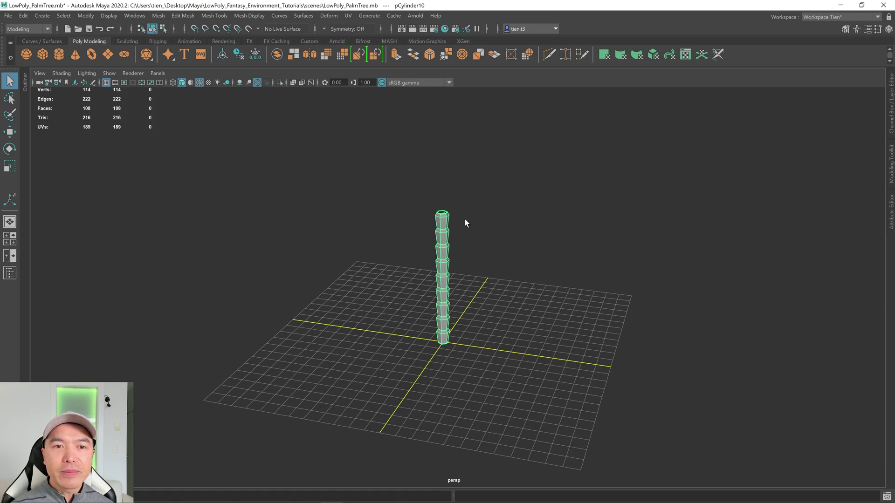
{"action": "left_click_drag", "start_coordinate": [453, 227], "coordinate": [473, 267], "text": "alt"}
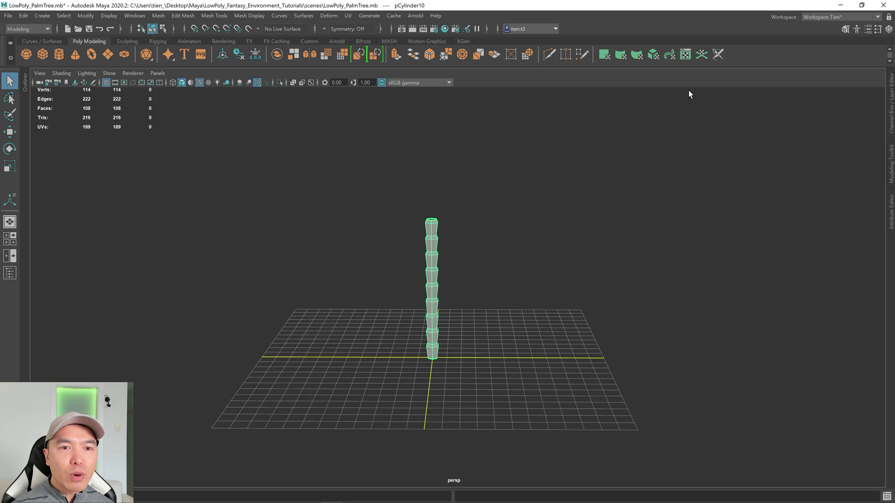
{"action": "left_click", "coordinate": [890, 108]}
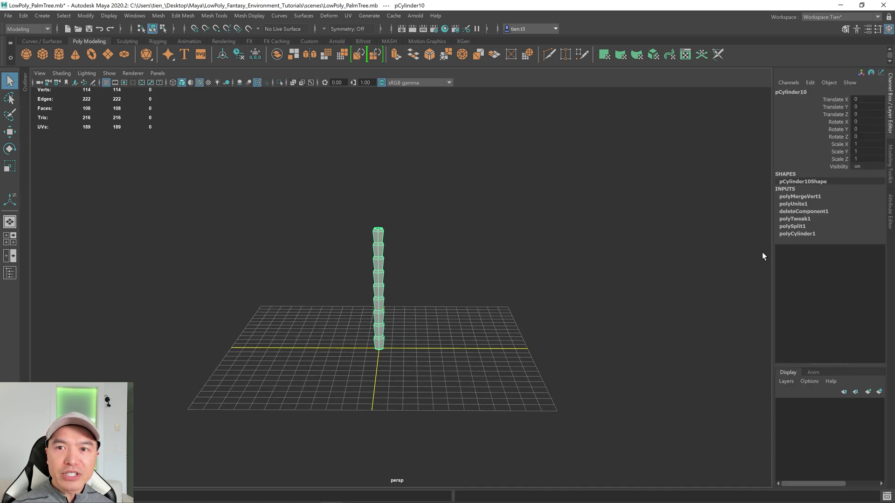
{"action": "left_click", "coordinate": [239, 55]}
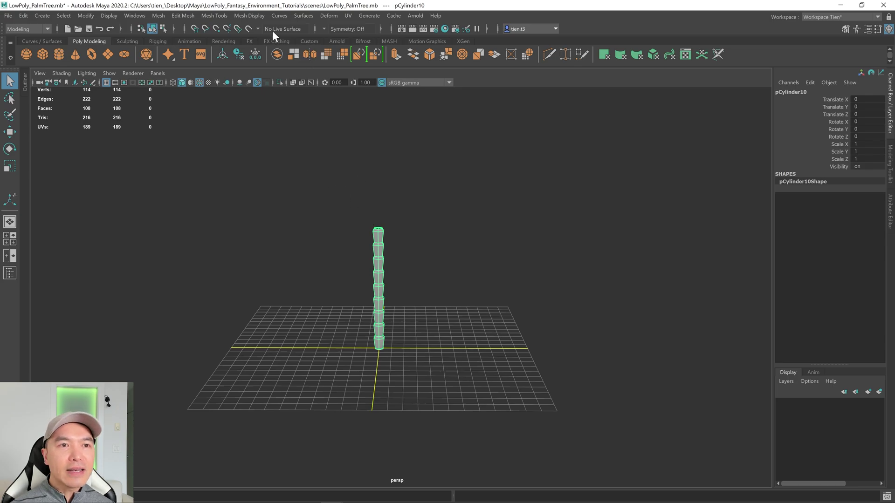
Open the options of the Lattice deformer for the trunk and reset its settings
{"action": "left_click", "coordinate": [327, 16]}
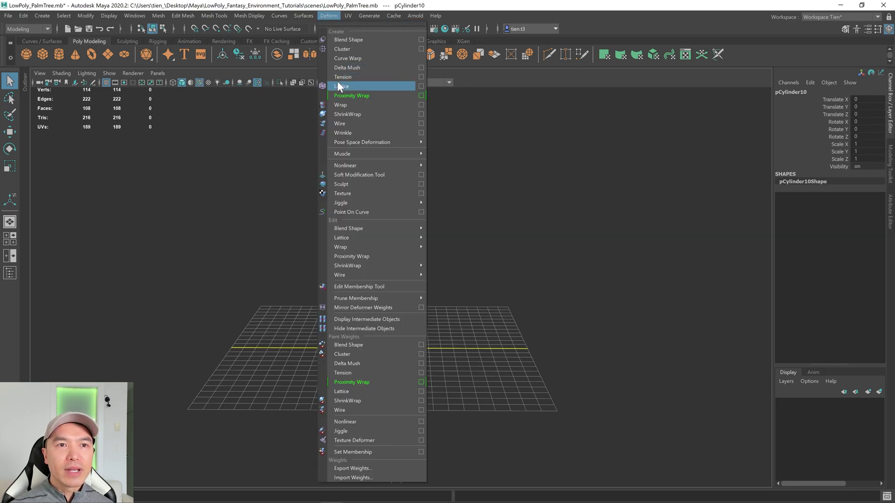
{"action": "left_click", "coordinate": [421, 86]}
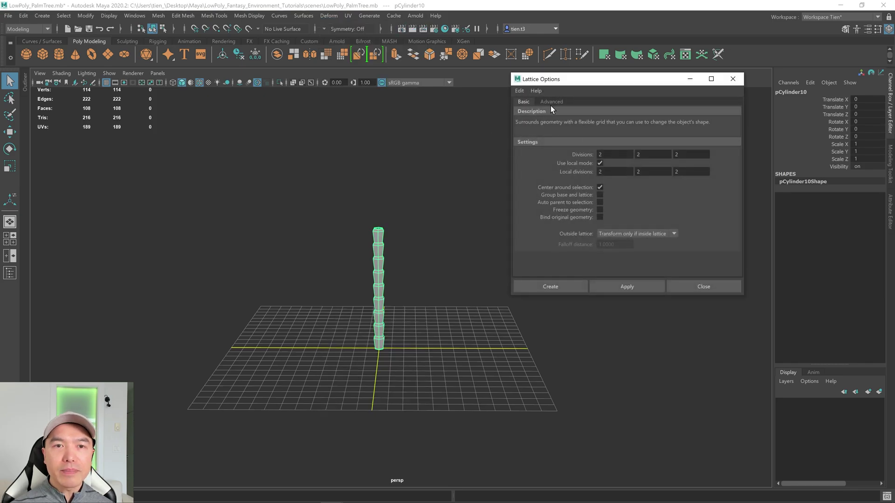
{"action": "left_click", "coordinate": [520, 91]}
{"action": "left_click", "coordinate": [536, 112]}
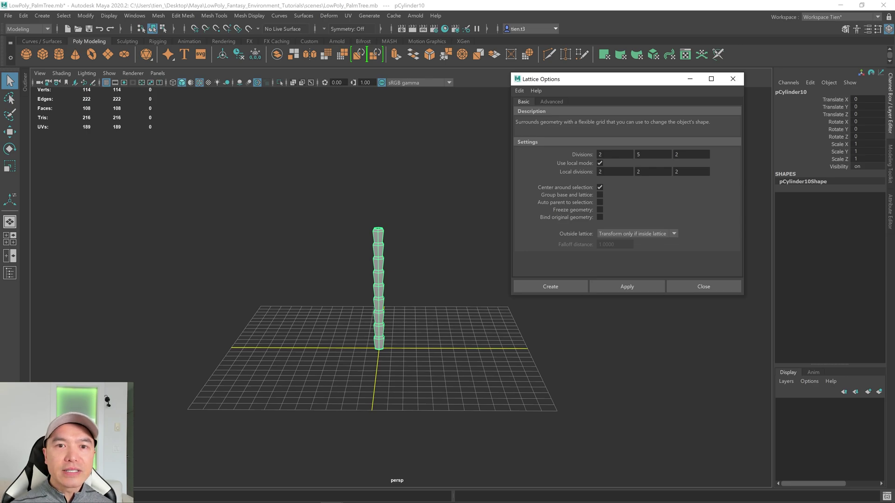
Set the lattice divisions to 2, 2, 2 and create the lattice around the trunk
{"action": "left_click_drag", "start_coordinate": [607, 155], "coordinate": [575, 150]}
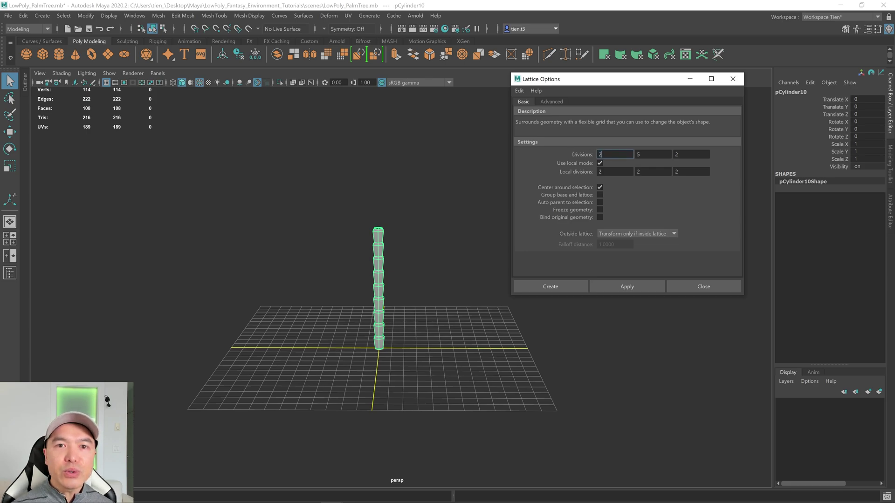
{"action": "key", "text": "Tab"}
{"action": "type", "text": "2"}
{"action": "key", "text": "Tab"}
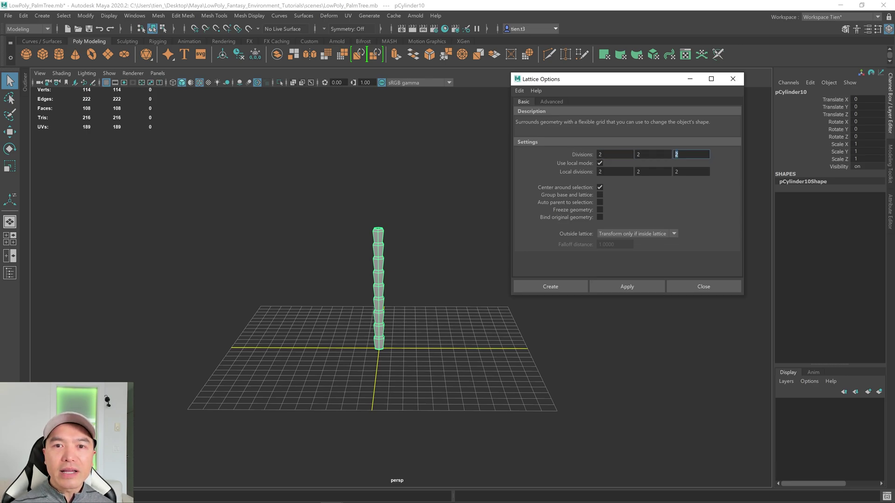
{"action": "left_click", "coordinate": [558, 287]}
{"action": "scroll", "coordinate": [414, 294], "scroll_direction": "up", "scroll_amount": 5}
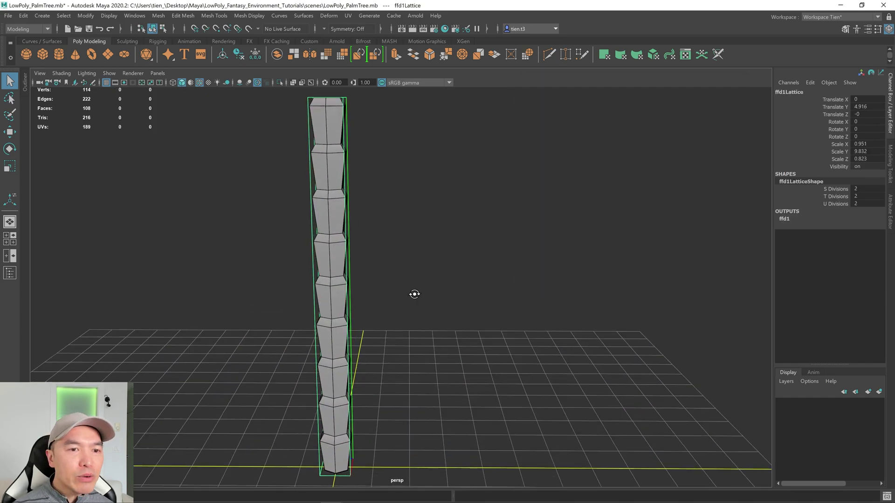
{"action": "left_click_drag", "start_coordinate": [415, 294], "coordinate": [416, 295], "text": "alt"}
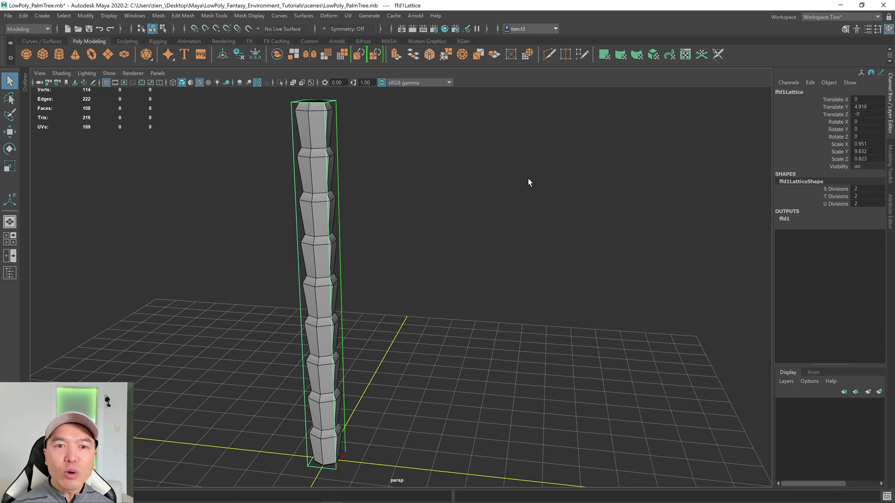
Switch the lattice to point editing and select the lattice points at the trunk's upper end
{"action": "right_click_drag", "start_coordinate": [527, 177], "coordinate": [532, 141]}
{"action": "middle_click_drag", "start_coordinate": [330, 184], "coordinate": [335, 219], "text": "alt"}
{"action": "left_click_drag", "start_coordinate": [247, 127], "coordinate": [441, 163]}
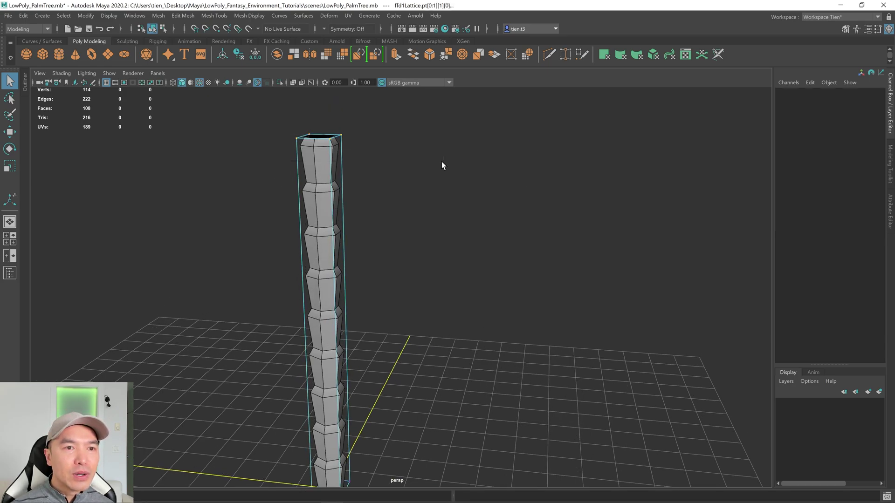
Try moving the lattice points at the trunk's upper end and undo the move
{"action": "left_click_drag", "start_coordinate": [330, 146], "coordinate": [370, 174], "text": "alt"}
{"action": "key", "text": "w"}
{"action": "key", "text": "ctrl+z"}
Scale the upper lattice points inward so the trunk tapers towards its tip, and check the shape
{"action": "mouse_move", "coordinate": [262, 142]}
{"action": "left_mouse_down"}
{"action": "mouse_move", "coordinate": [414, 184]}
{"action": "mouse_move", "coordinate": [367, 195]}
{"action": "mouse_move", "coordinate": [322, 188]}
{"action": "left_mouse_up"}
{"action": "key", "text": "r"}
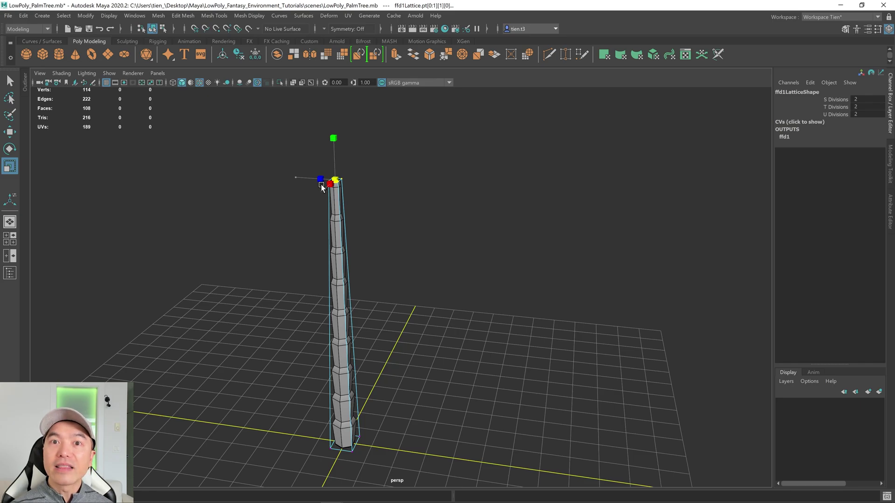
{"action": "left_click_drag", "start_coordinate": [410, 250], "coordinate": [384, 252], "text": "alt"}
{"action": "scroll", "coordinate": [387, 246], "scroll_direction": "up", "scroll_amount": 6}
{"action": "key", "text": "q"}
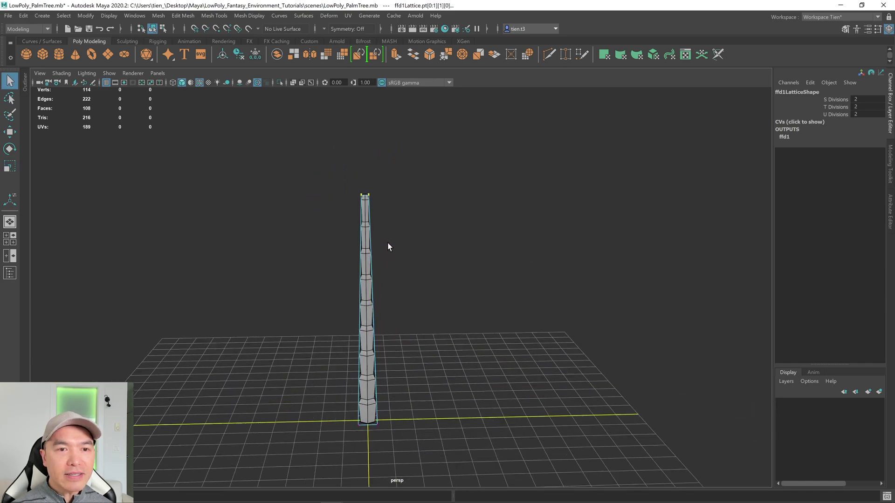
Leave lattice point editing and show the Outliner with nothing selected in the scene
{"action": "right_click_drag", "start_coordinate": [342, 236], "coordinate": [487, 175]}
{"action": "left_click", "coordinate": [349, 264]}
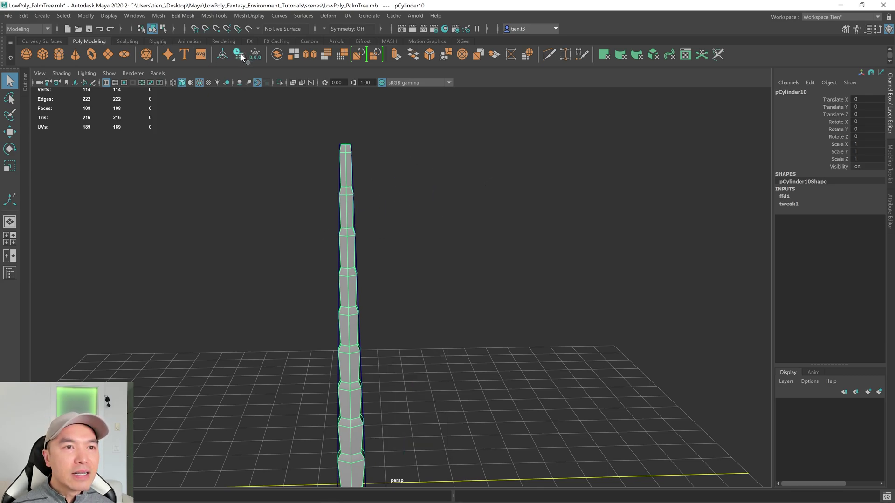
{"action": "left_click", "coordinate": [25, 83]}
{"action": "left_click", "coordinate": [233, 198]}
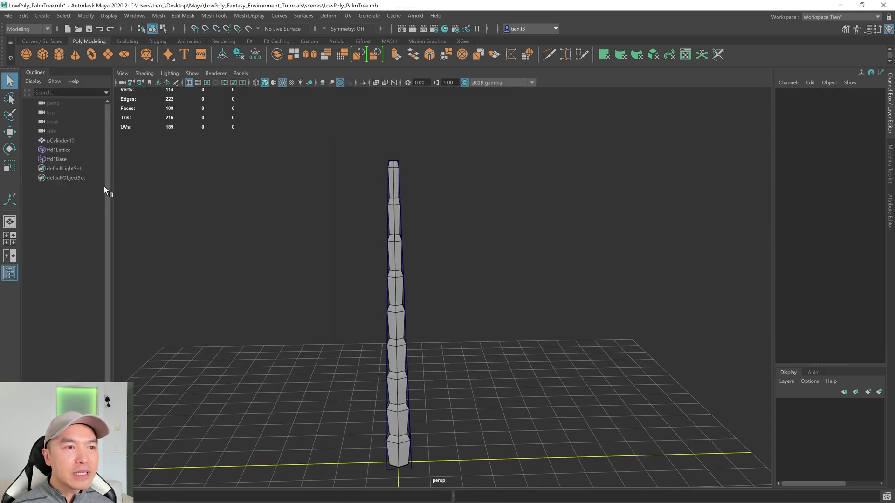
Try deleting ffd1Lattice and ffd1Base directly, and undo the deletion
{"action": "left_click", "coordinate": [65, 150]}
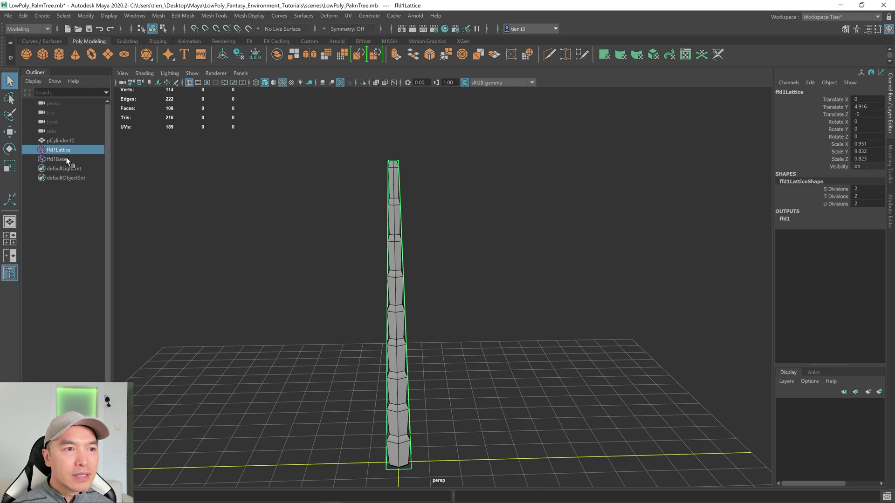
{"action": "left_click", "coordinate": [70, 160], "text": "shift"}
{"action": "key", "text": "Delete"}
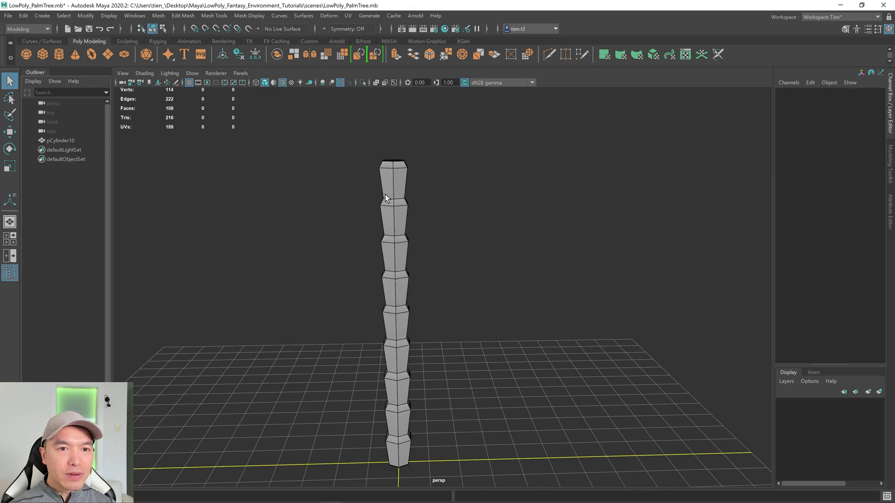
{"action": "key", "text": "ctrl+z"}
Delete the construction history of the trunk mesh pCylinder10 to bake in the taper and remove the lattice
{"action": "left_click", "coordinate": [67, 141]}
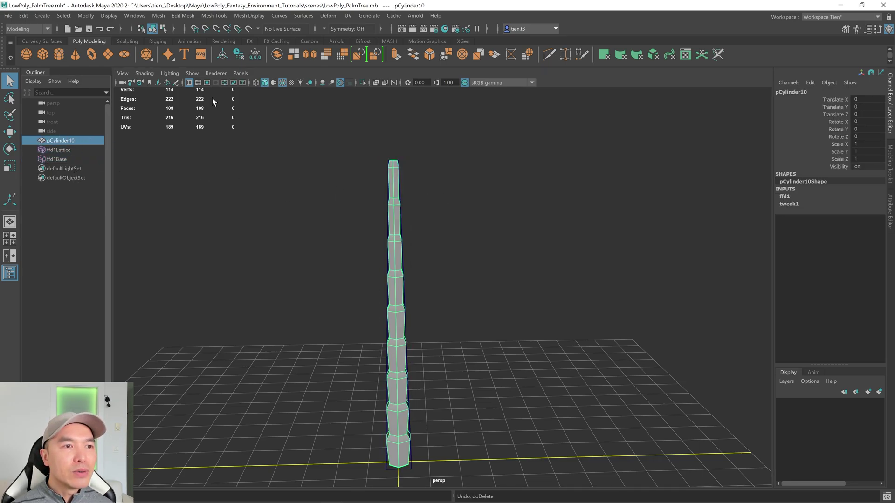
{"action": "left_click", "coordinate": [238, 54]}
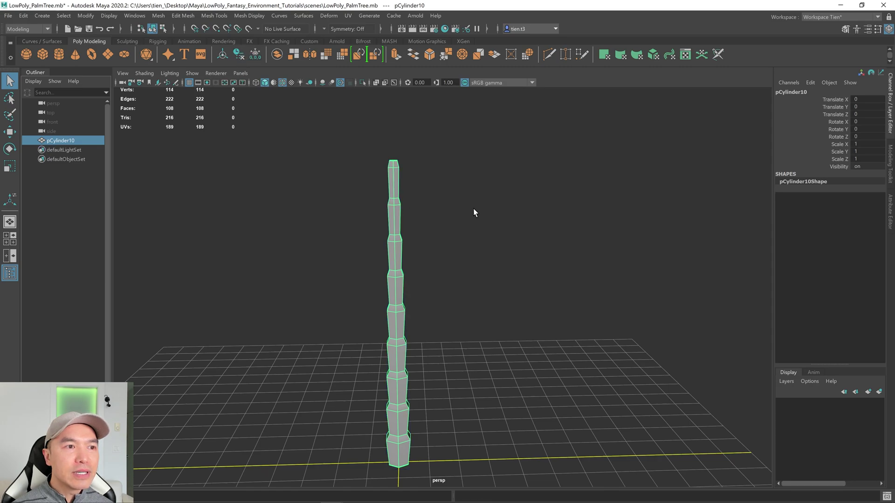
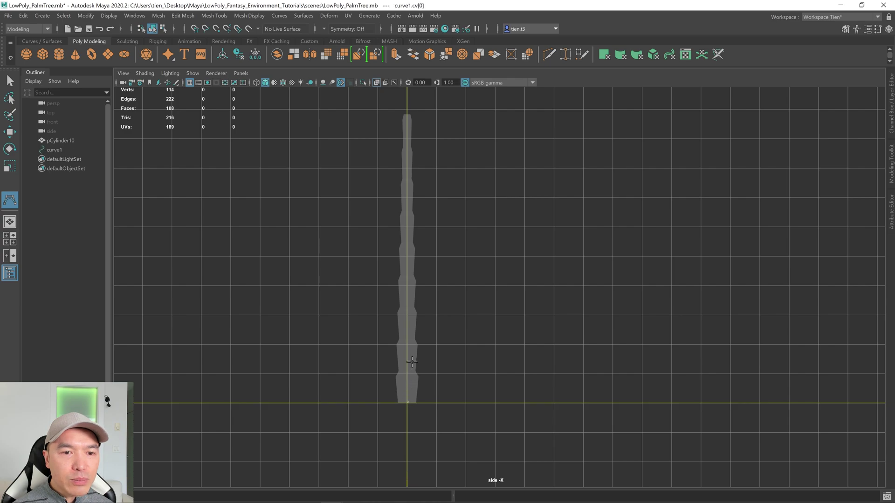
Draw a curve in the side view that rises from the trunk's base and arcs outward to about the trunk's height
{"action": "left_click", "coordinate": [409, 314]}
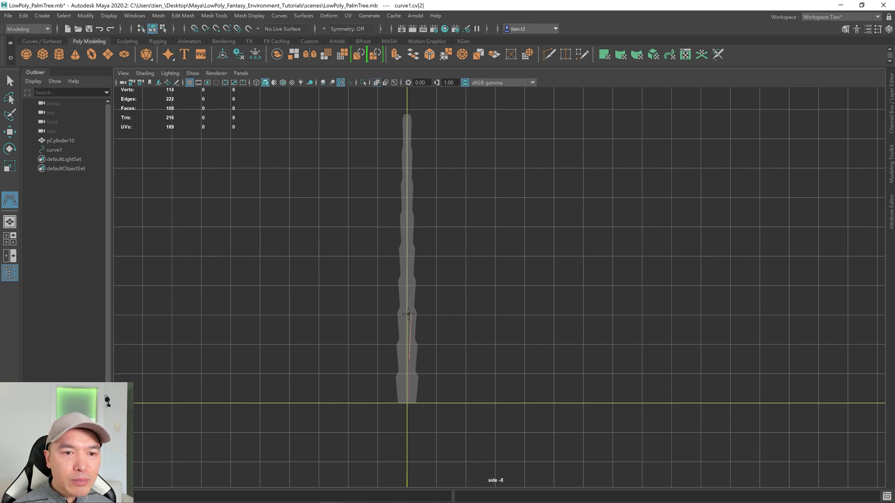
{"action": "left_click", "coordinate": [414, 263]}
{"action": "left_click", "coordinate": [422, 223]}
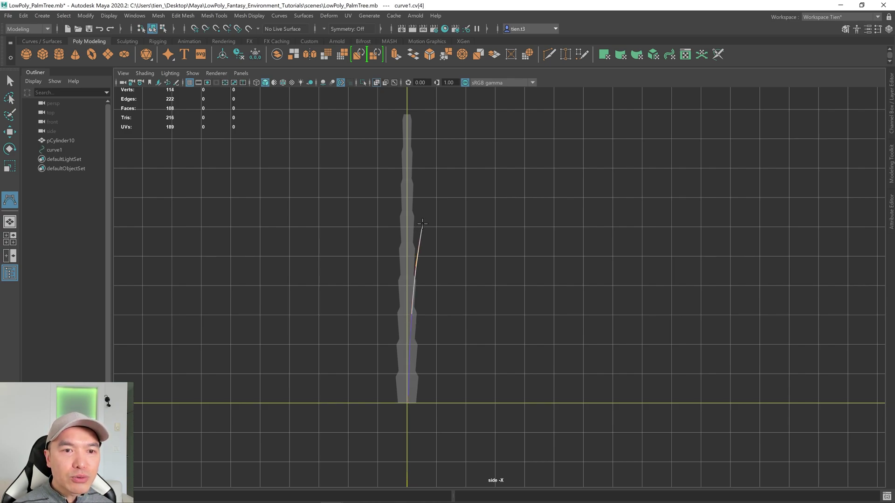
{"action": "left_click", "coordinate": [439, 183]}
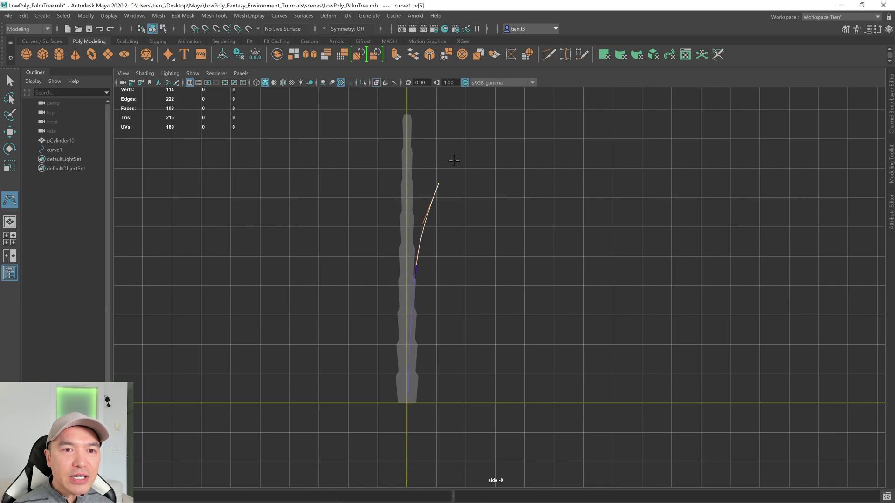
{"action": "left_click", "coordinate": [465, 159]}
{"action": "middle_click_drag", "start_coordinate": [477, 182], "coordinate": [459, 213], "text": "alt"}
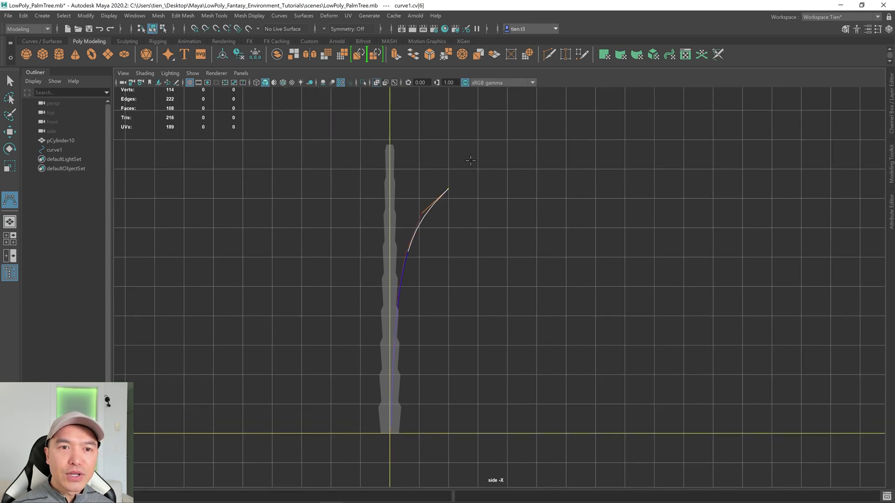
{"action": "left_click", "coordinate": [471, 166]}
{"action": "left_click", "coordinate": [505, 148]}
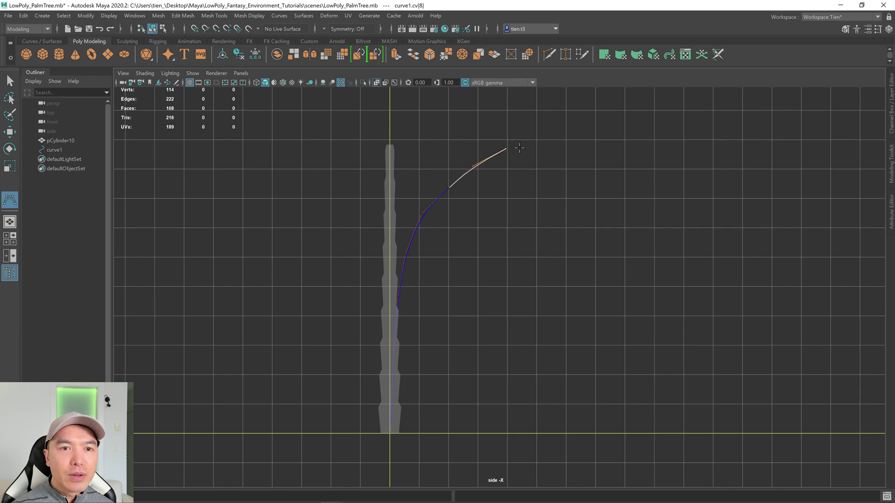
{"action": "left_click", "coordinate": [528, 143]}
{"action": "key", "text": "q"}
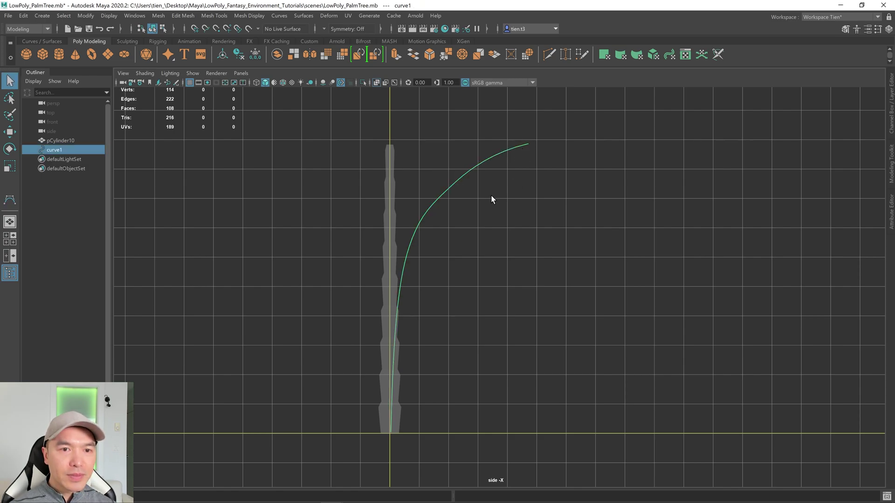
Smooth the upper bend of the curve by moving the control vertex in the middle of the arc
{"action": "right_click_drag", "start_coordinate": [549, 179], "coordinate": [443, 182]}
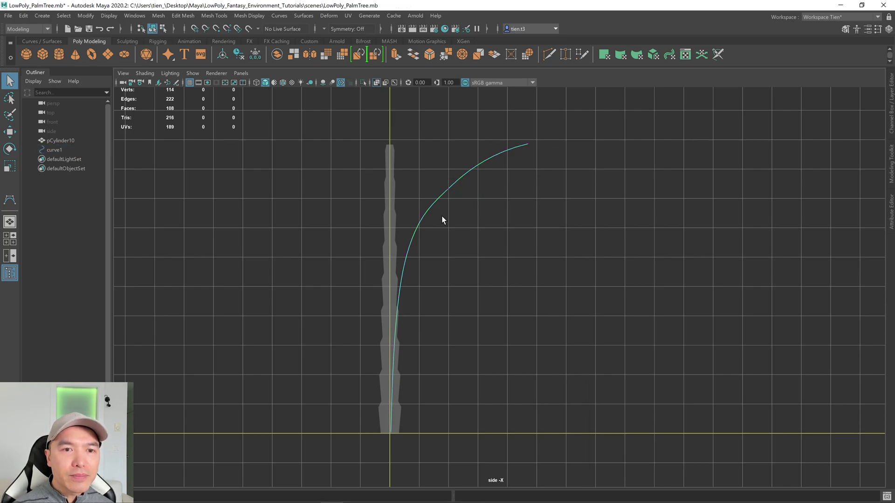
{"action": "scroll", "coordinate": [441, 217], "scroll_direction": "up", "scroll_amount": 2}
{"action": "left_click_drag", "start_coordinate": [422, 165], "coordinate": [457, 185]}
{"action": "key", "text": "w"}
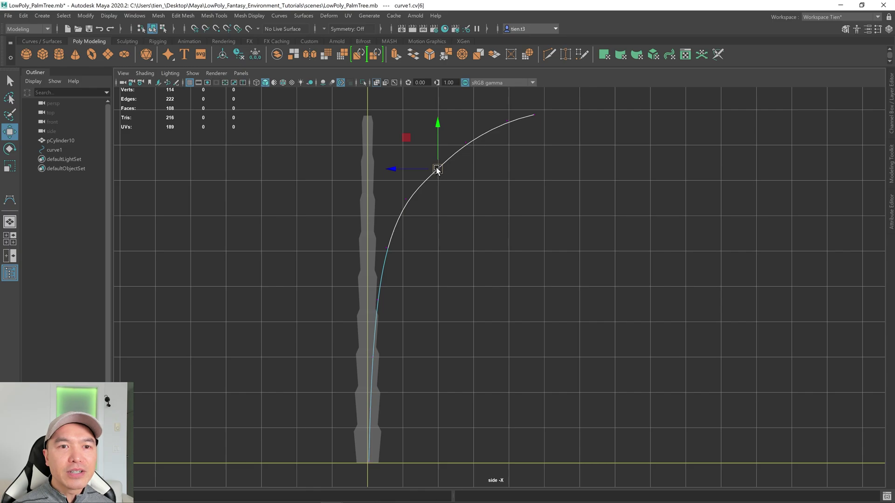
{"action": "scroll", "coordinate": [480, 210], "scroll_direction": "down", "scroll_amount": 3}
{"action": "key", "text": "q"}
{"action": "right_click_drag", "start_coordinate": [465, 192], "coordinate": [530, 136]}
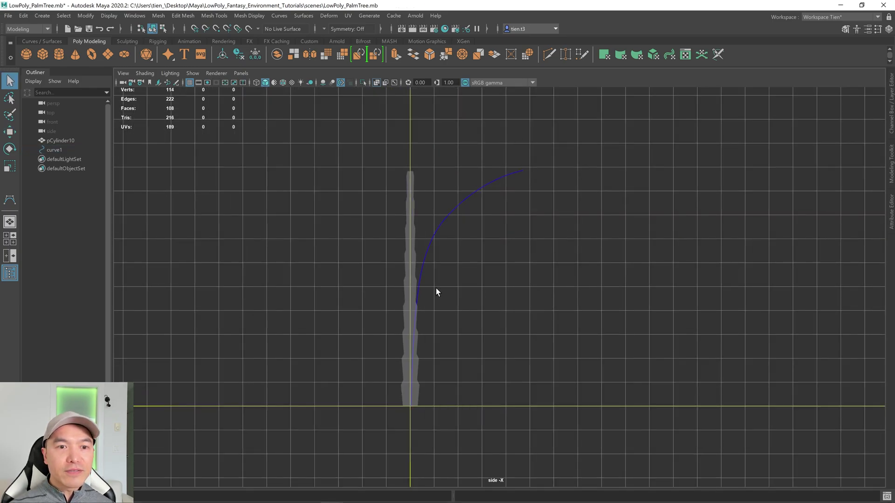
Return to the perspective view and select the trunk mesh pCylinder10 in object mode
{"action": "key", "text": "space"}
{"action": "key", "text": "space"}
{"action": "left_click_drag", "start_coordinate": [619, 208], "coordinate": [521, 246], "text": "alt"}
{"action": "right_click_drag", "start_coordinate": [521, 246], "coordinate": [569, 201]}
{"action": "left_click_drag", "start_coordinate": [437, 229], "coordinate": [490, 258]}
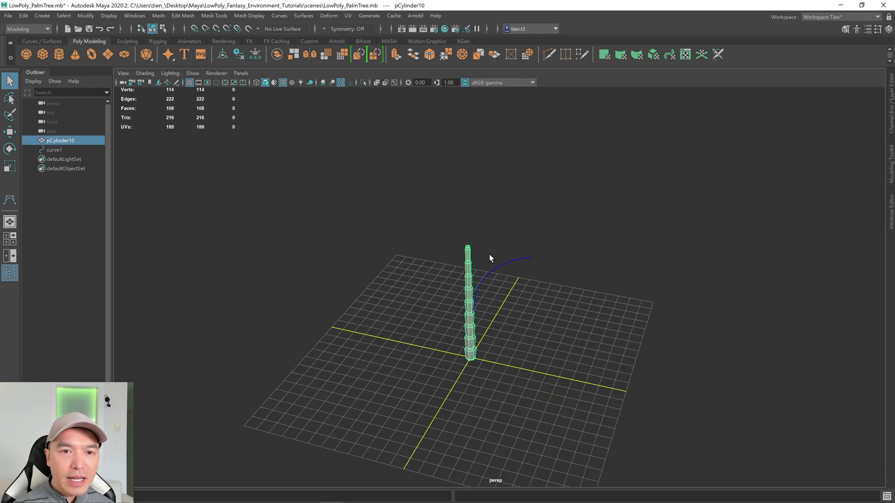
{"action": "scroll", "coordinate": [488, 255], "scroll_direction": "up", "scroll_amount": 2}
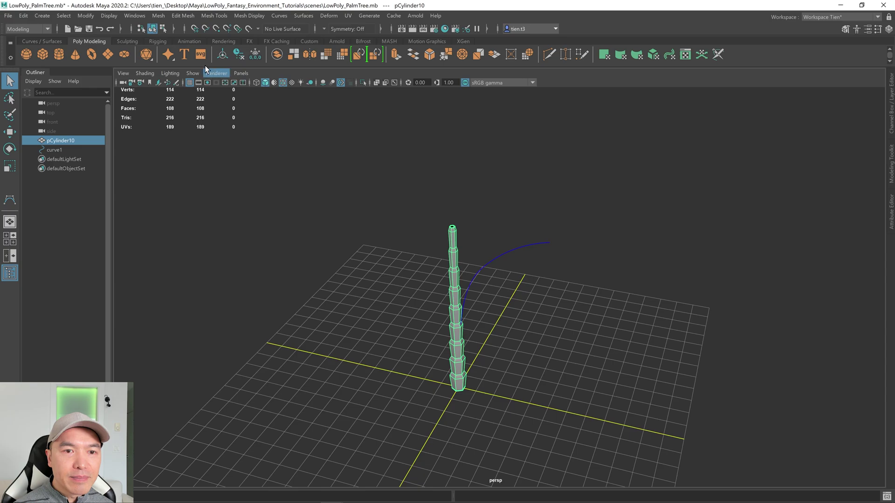
Try deleting curve1 and undo the deletion
{"action": "left_click", "coordinate": [54, 150]}
{"action": "key", "text": "Delete"}
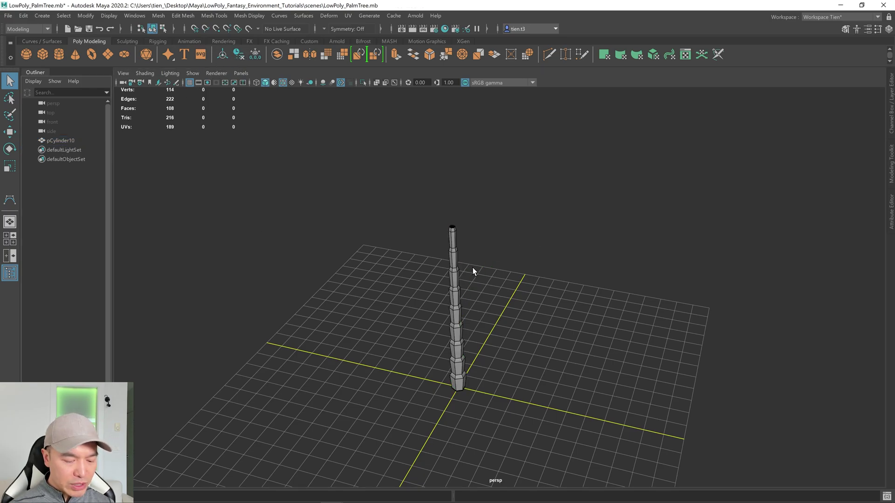
{"action": "key", "text": "ctrl+z"}
Select the trunk mesh together with curve1 and apply a Curve Warp deformer
{"action": "left_click_drag", "start_coordinate": [321, 257], "coordinate": [444, 282], "text": "alt"}
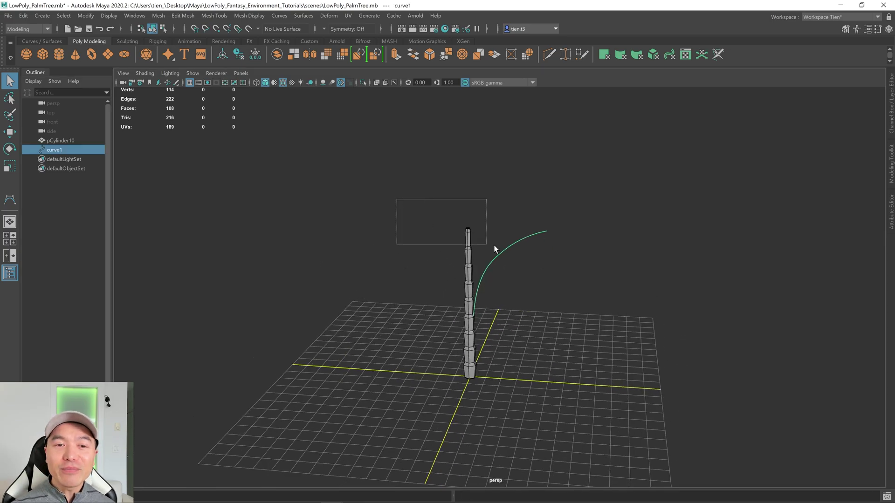
{"action": "left_click_drag", "start_coordinate": [481, 243], "coordinate": [495, 248]}
{"action": "left_click", "coordinate": [517, 238], "text": "shift"}
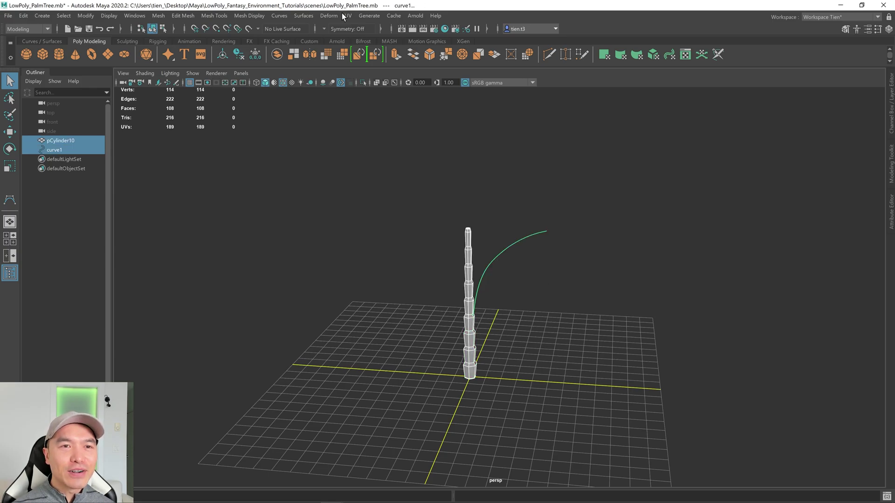
{"action": "left_click", "coordinate": [330, 16]}
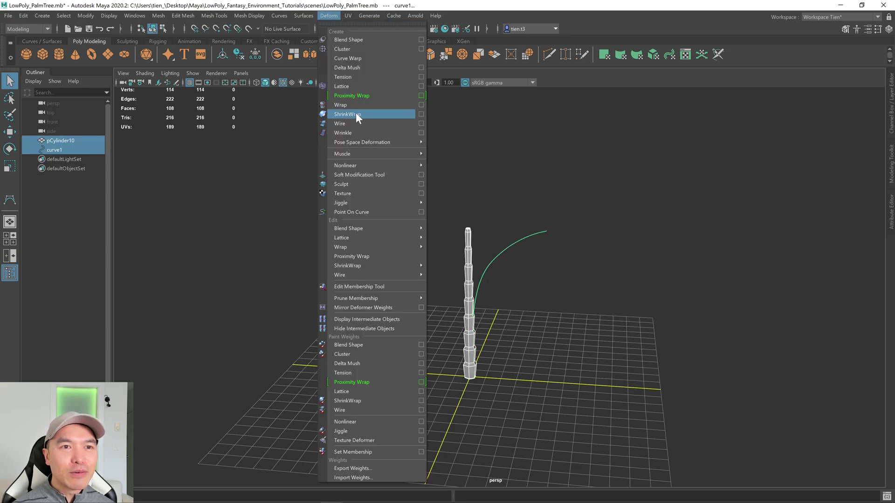
{"action": "left_click", "coordinate": [350, 57]}
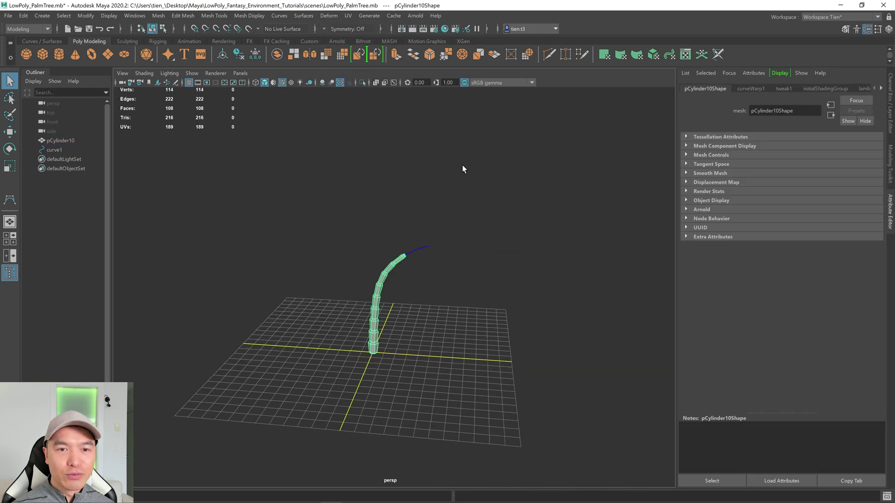
Turn off Keep Length on curveWarp1 so the trunk stretches along the full curve
{"action": "left_click", "coordinate": [757, 88]}
{"action": "scroll", "coordinate": [403, 303], "scroll_direction": "up", "scroll_amount": 3}
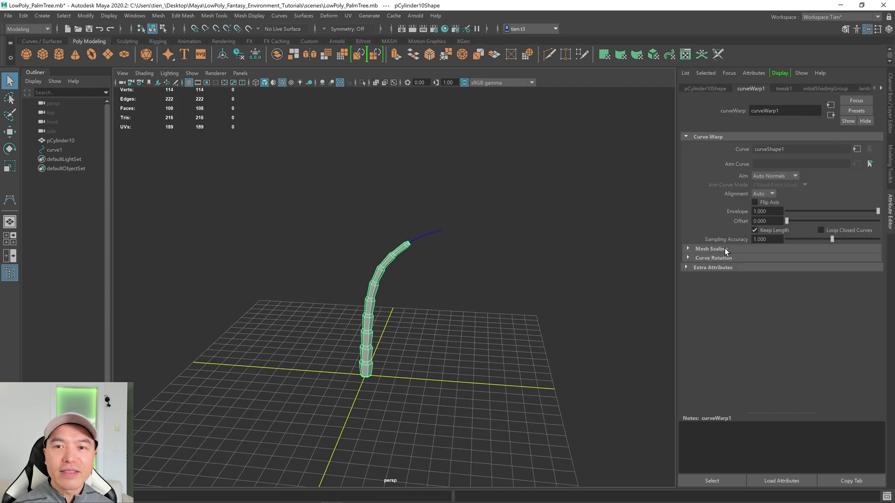
{"action": "left_click", "coordinate": [755, 230]}
{"action": "right_click_drag", "start_coordinate": [506, 317], "coordinate": [482, 319], "text": "alt"}
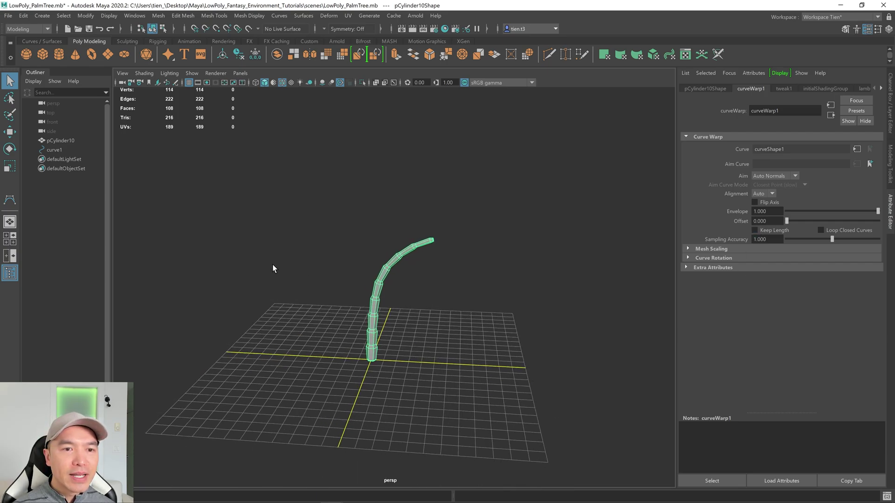
Try deleting curve1 while it still drives the trunk's warp, and undo the deletion
{"action": "left_click", "coordinate": [54, 150]}
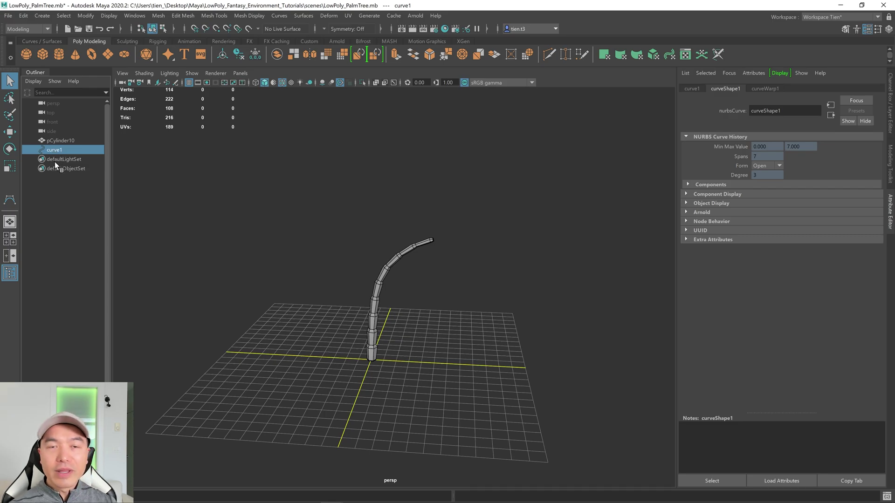
{"action": "key", "text": "Delete"}
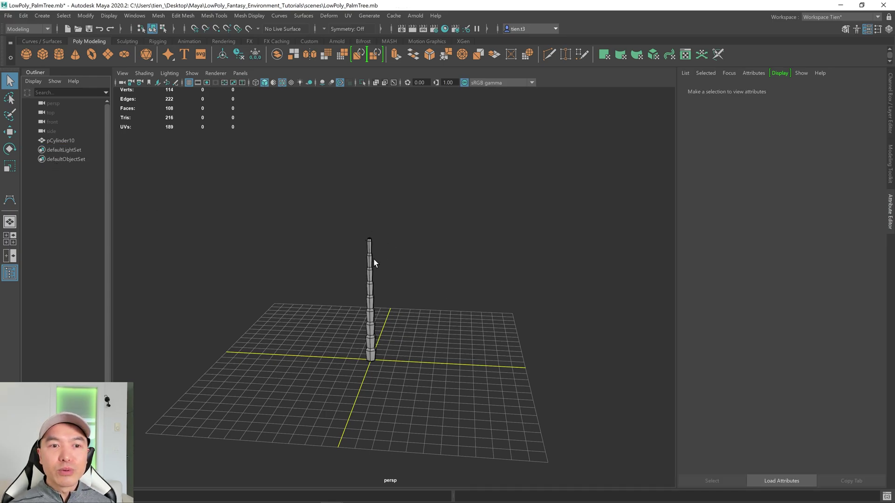
{"action": "key", "text": "ctrl+z"}
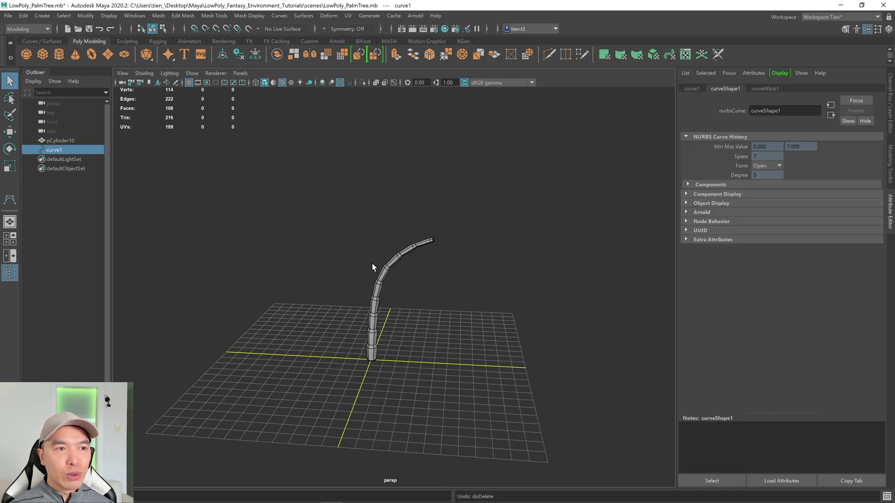
Delete the construction history of pCylinder10 to bake in the bend, and hide the Attribute Editor
{"action": "left_click", "coordinate": [60, 141]}
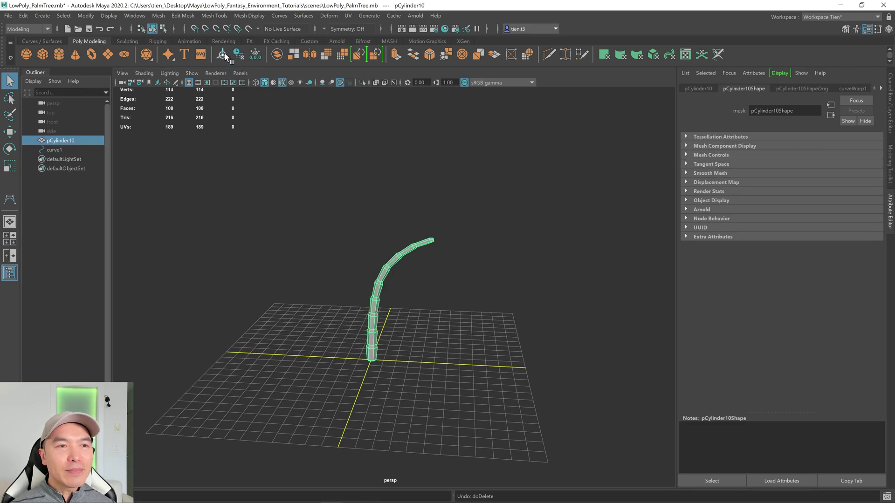
{"action": "left_click", "coordinate": [240, 55]}
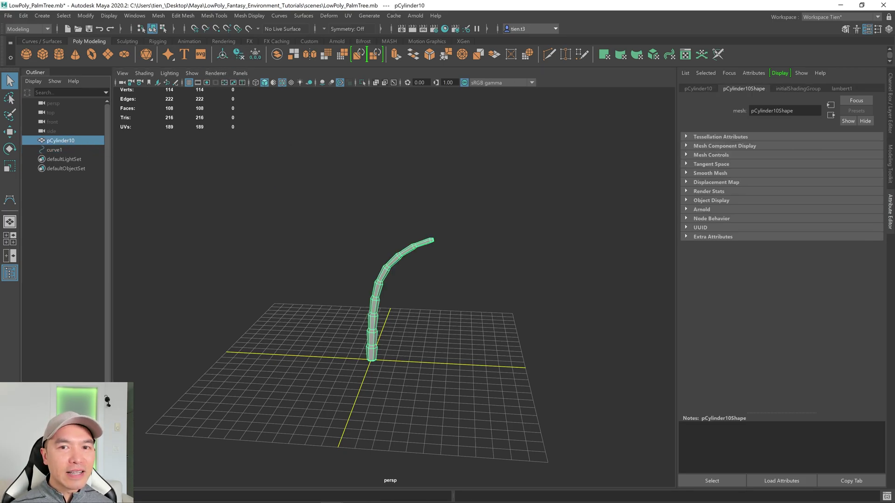
{"action": "left_click", "coordinate": [889, 217]}
Extrude the open border edge loop at the trunk's tip and scale the new edges inward
{"action": "scroll", "coordinate": [583, 271], "scroll_direction": "up", "scroll_amount": 3}
{"action": "middle_click_drag", "start_coordinate": [583, 271], "coordinate": [543, 292], "text": "alt"}
{"action": "left_click_drag", "start_coordinate": [543, 292], "coordinate": [507, 295], "text": "alt"}
{"action": "scroll", "coordinate": [497, 220], "scroll_direction": "up", "scroll_amount": 3}
{"action": "mouse_move", "coordinate": [497, 220]}
{"action": "left_mouse_down", "text": "alt"}
{"action": "mouse_move", "coordinate": [540, 278]}
{"action": "mouse_move", "coordinate": [491, 208]}
{"action": "left_mouse_up", "text": "alt"}
{"action": "scroll", "coordinate": [509, 236], "scroll_direction": "up", "scroll_amount": 2}
{"action": "right_click_drag", "start_coordinate": [460, 188], "coordinate": [459, 93]}
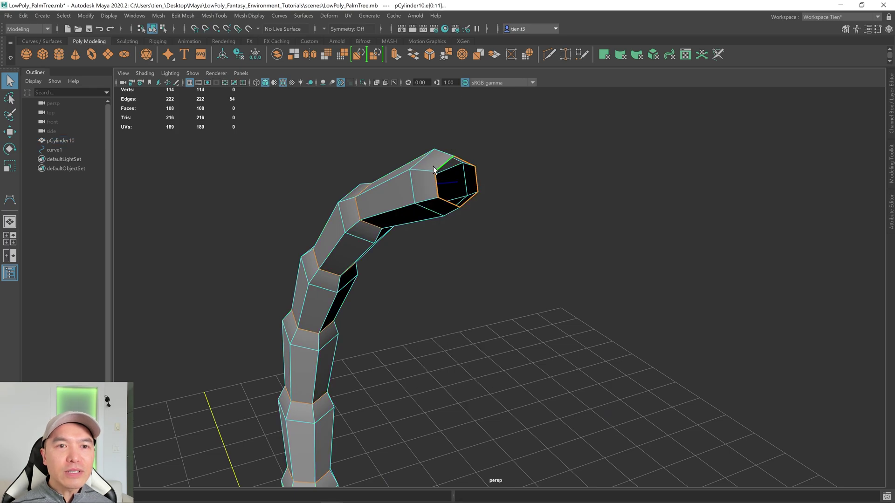
{"action": "left_click", "coordinate": [440, 167]}
{"action": "double_click", "coordinate": [440, 168]}
{"action": "left_click_drag", "start_coordinate": [440, 168], "coordinate": [485, 207], "text": "alt"}
{"action": "key", "text": "f"}
{"action": "key", "text": "r"}
{"action": "scroll", "coordinate": [505, 204], "scroll_direction": "down", "scroll_amount": 5}
{"action": "key", "text": "ctrl+e"}
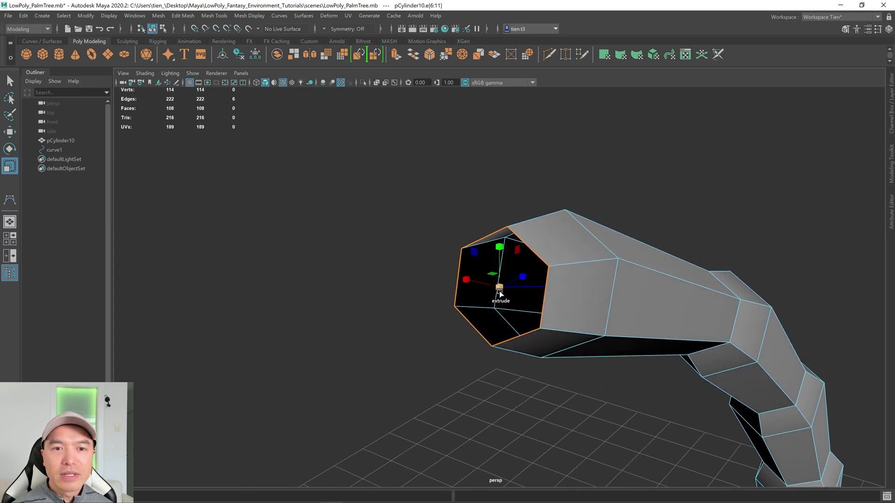
{"action": "left_click_drag", "start_coordinate": [499, 289], "coordinate": [474, 304]}
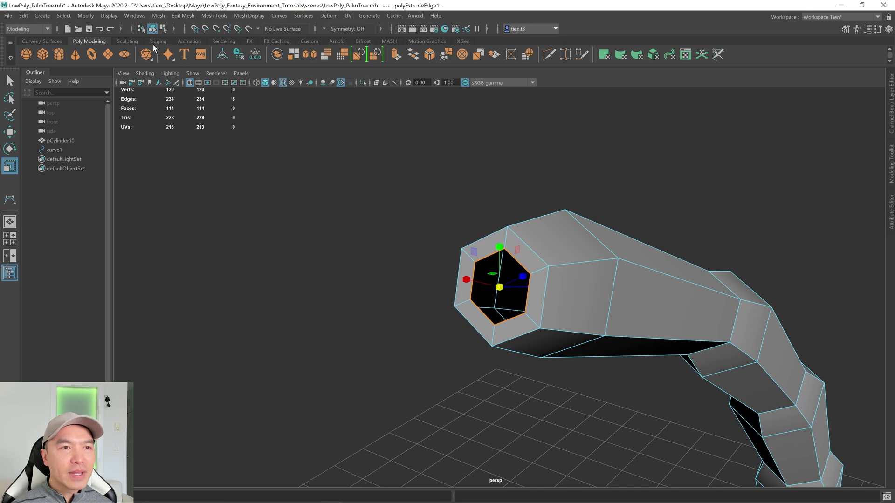
Close the hole at the trunk's tip by merging the extruded inner edges to their center, and check the cap
{"action": "left_click", "coordinate": [184, 17]}
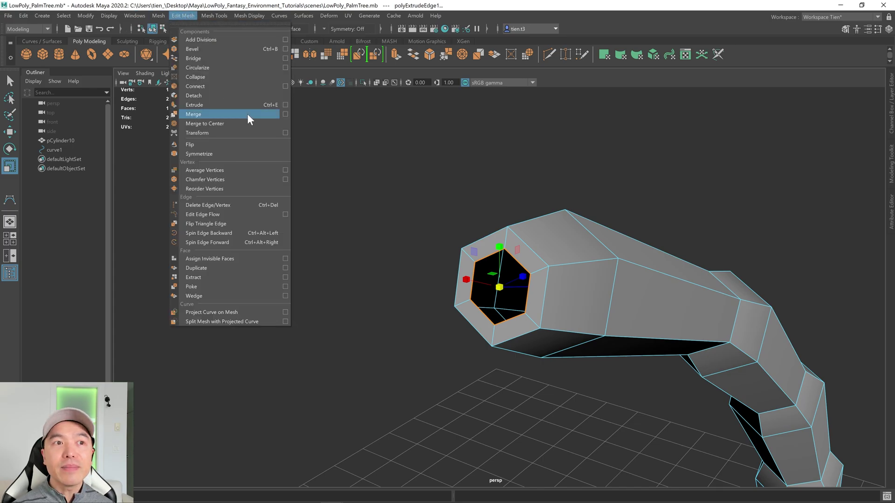
{"action": "left_click", "coordinate": [213, 121]}
{"action": "left_click_drag", "start_coordinate": [579, 270], "coordinate": [495, 268], "text": "alt"}
{"action": "scroll", "coordinate": [495, 269], "scroll_direction": "down", "scroll_amount": 1}
{"action": "middle_click_drag", "start_coordinate": [498, 304], "coordinate": [649, 110], "text": "alt"}
{"action": "scroll", "coordinate": [649, 110], "scroll_direction": "down", "scroll_amount": 4}
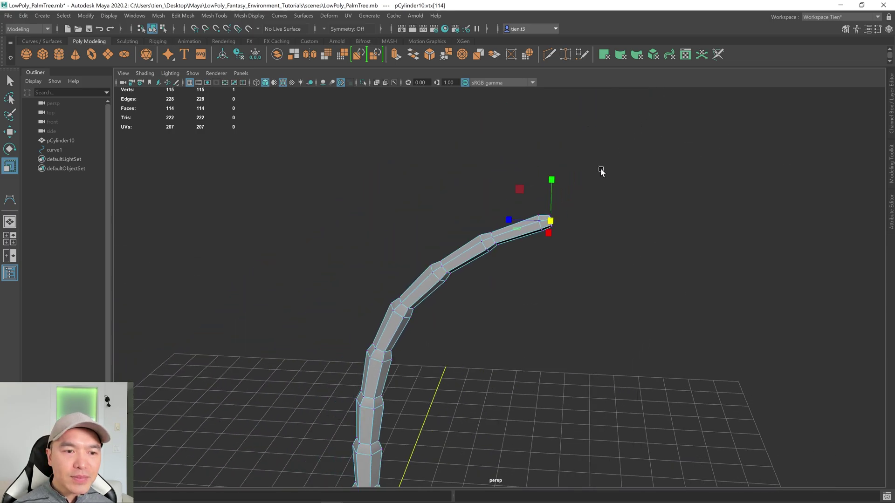
Return to object mode and delete the leftover curve1 from the scene
{"action": "key", "text": "q"}
{"action": "right_click_drag", "start_coordinate": [491, 210], "coordinate": [582, 167]}
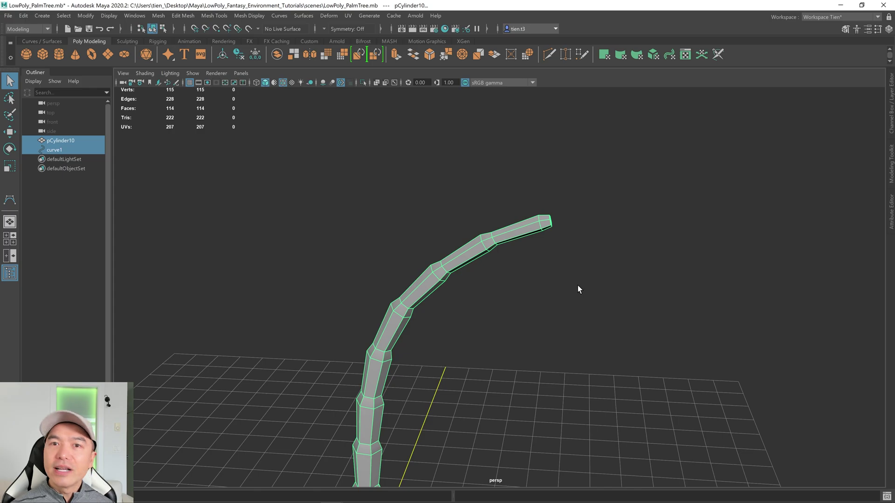
{"action": "left_click_drag", "start_coordinate": [575, 275], "coordinate": [177, 219], "text": "alt"}
{"action": "left_click", "coordinate": [50, 149]}
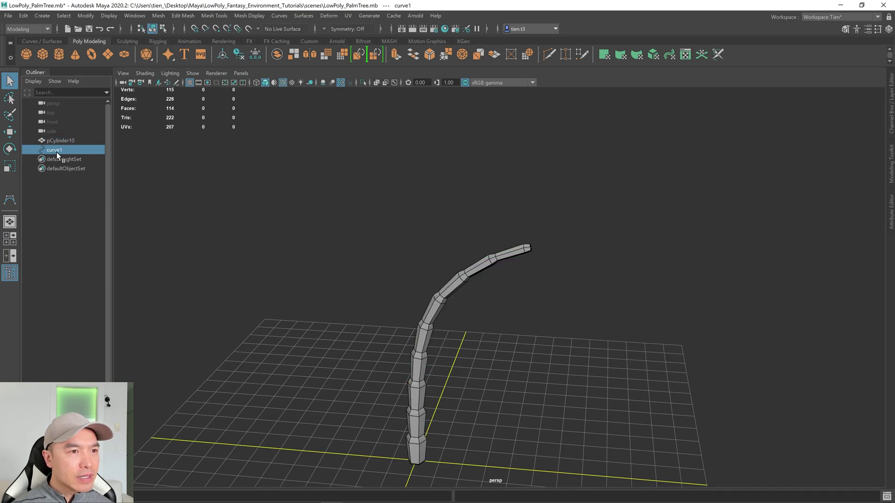
{"action": "key", "text": "Delete"}
Delete the construction history of the capped trunk mesh pCylinder10 with the Channel Box shown, and hide the trunk
{"action": "left_click", "coordinate": [55, 141]}
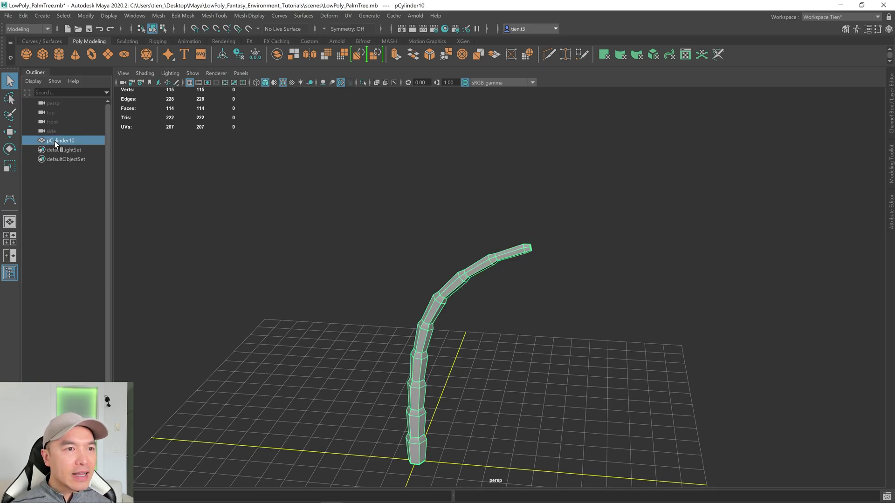
{"action": "left_click", "coordinate": [889, 109]}
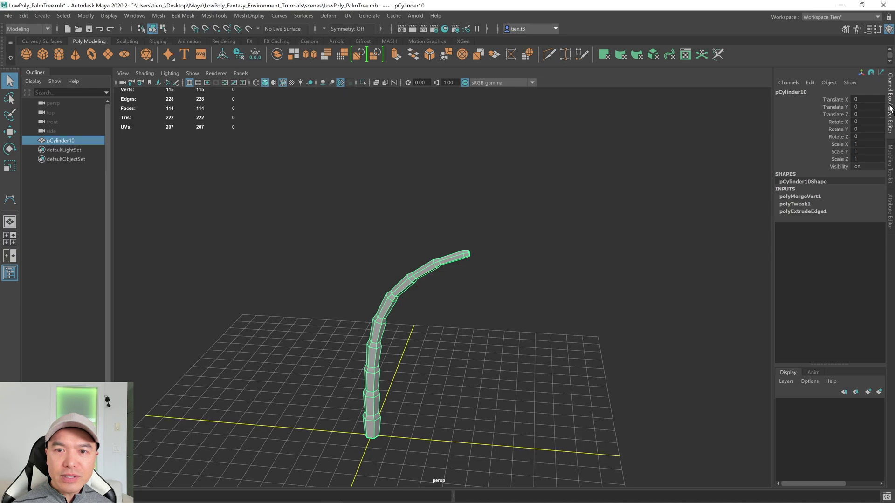
{"action": "left_click", "coordinate": [241, 56]}
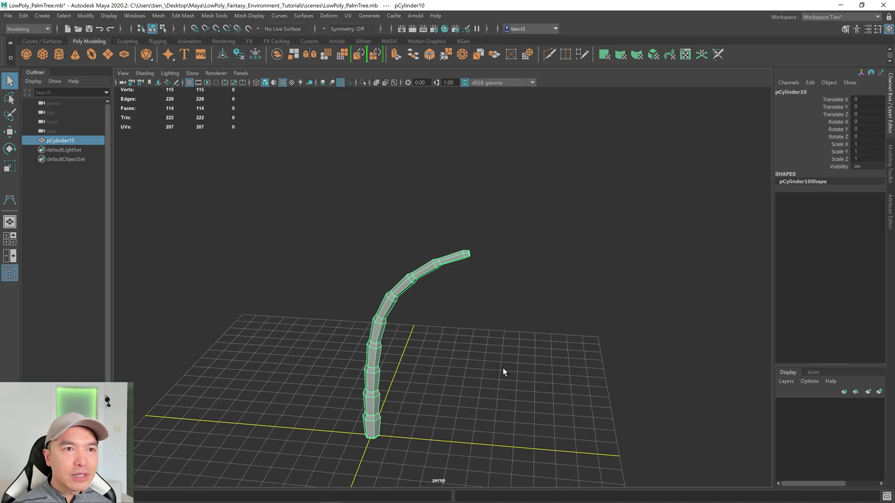
{"action": "key", "text": "ctrl+h"}
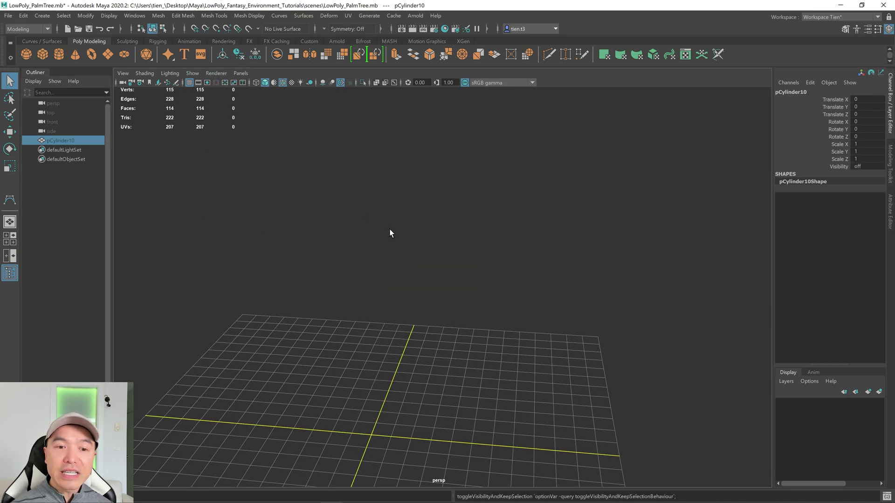
{"action": "left_click_drag", "start_coordinate": [383, 250], "coordinate": [379, 252], "text": "alt"}
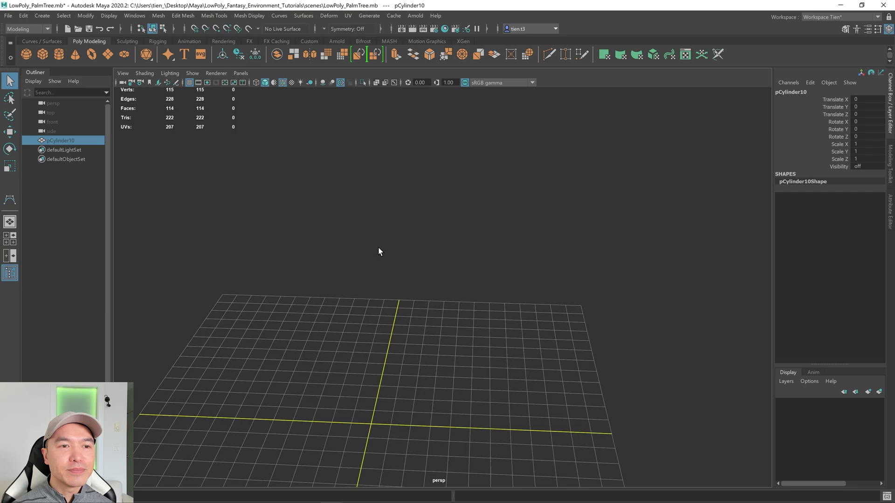
Collapse the Channel Box and Outliner and create a new polygon plane at the origin
{"action": "left_click", "coordinate": [890, 105]}
{"action": "left_click", "coordinate": [346, 197]}
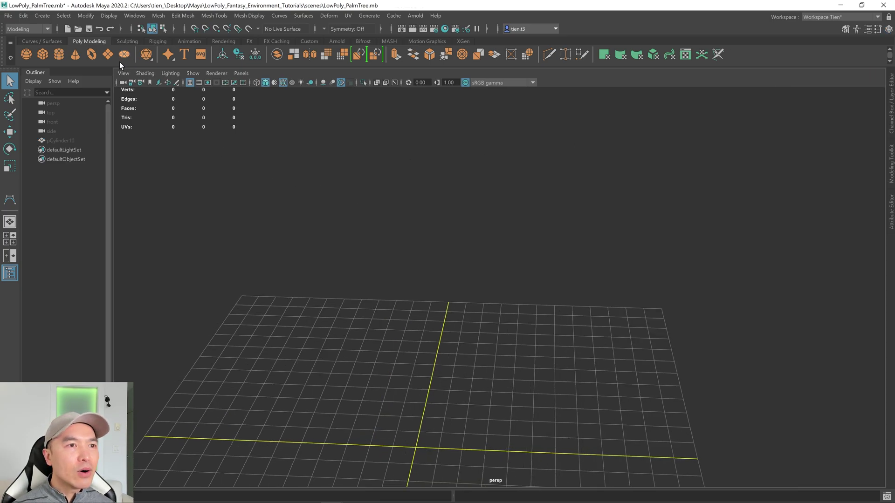
{"action": "left_click", "coordinate": [107, 55]}
{"action": "middle_click_drag", "start_coordinate": [373, 295], "coordinate": [424, 239], "text": "alt"}
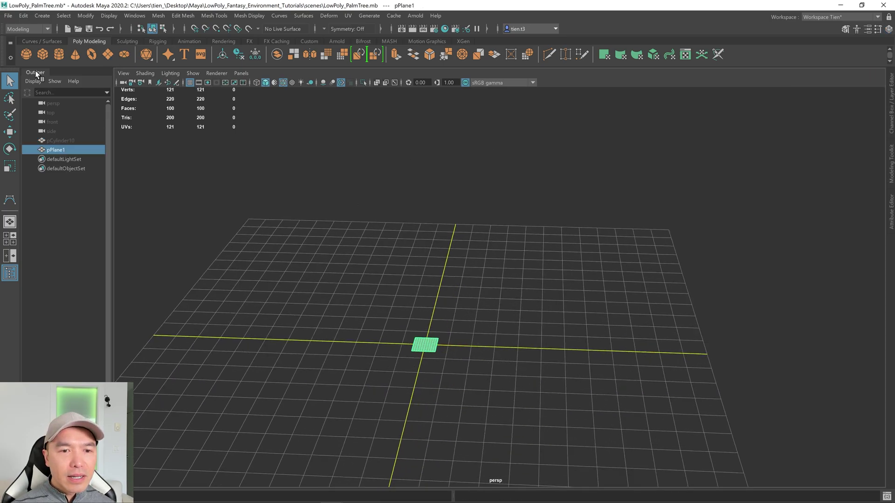
{"action": "left_click", "coordinate": [33, 73]}
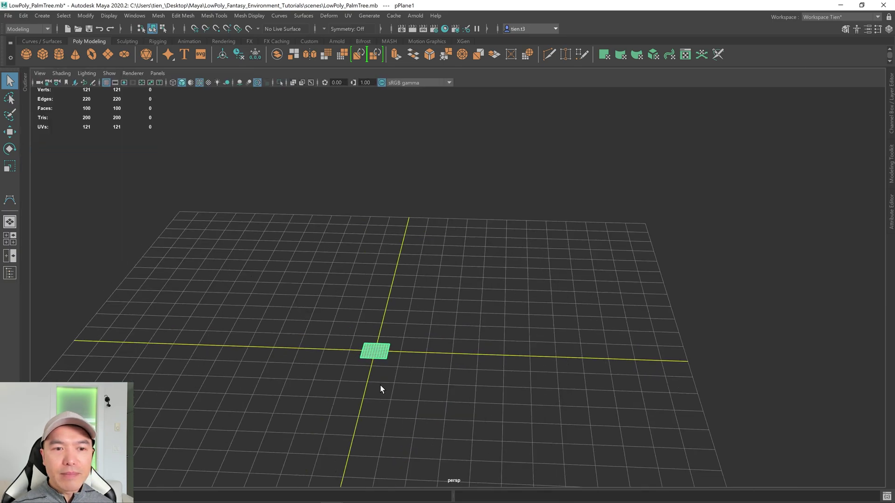
Set the plane's width subdivisions to 1 and height subdivisions to 5
{"action": "key", "text": "t"}
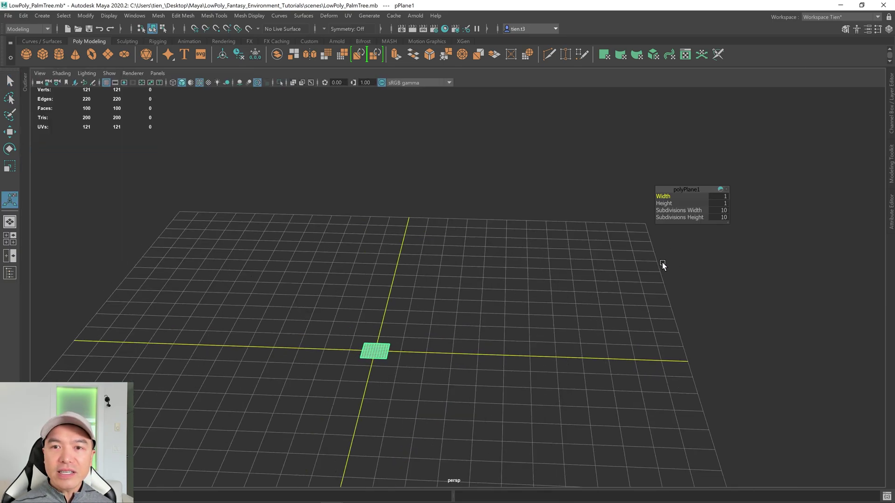
{"action": "left_click", "coordinate": [724, 210]}
{"action": "type", "text": "1"}
{"action": "key", "text": "Return"}
{"action": "left_click", "coordinate": [720, 217]}
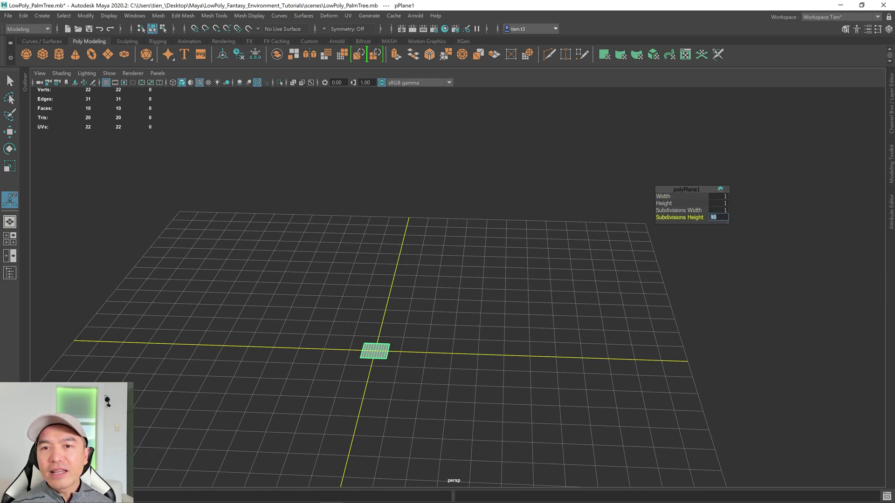
{"action": "key", "text": "Return"}
{"action": "scroll", "coordinate": [473, 372], "scroll_direction": "up", "scroll_amount": 2}
{"action": "middle_click_drag", "start_coordinate": [473, 371], "coordinate": [546, 275], "text": "alt"}
{"action": "left_click_drag", "start_coordinate": [546, 275], "coordinate": [537, 315], "text": "alt"}
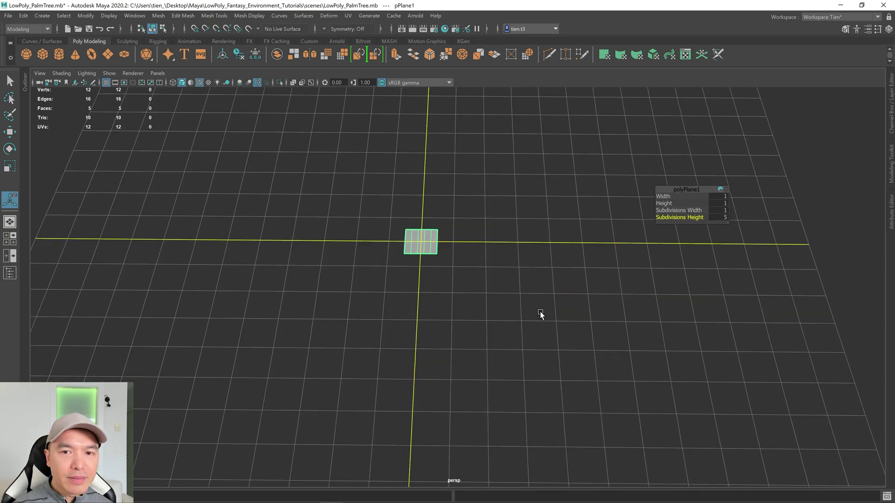
Show the plane in the maximized top view and turn on Object X symmetry
{"action": "key", "text": "space"}
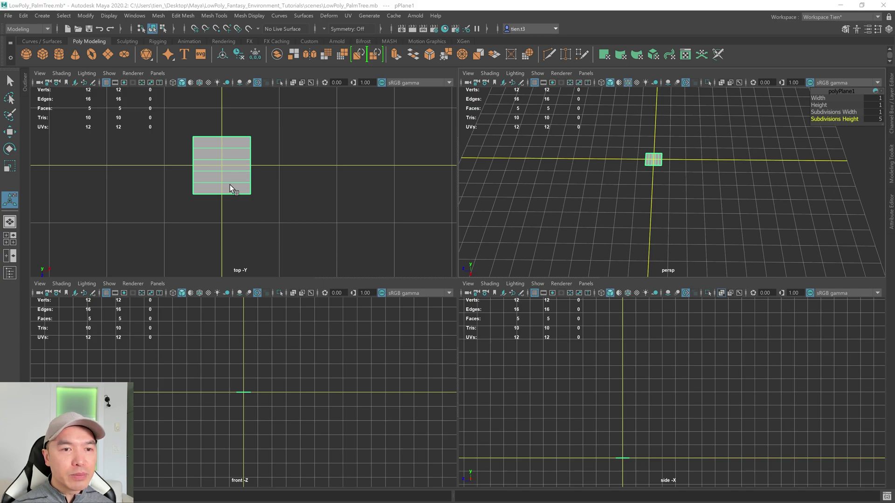
{"action": "key", "text": "space"}
{"action": "key", "text": "q"}
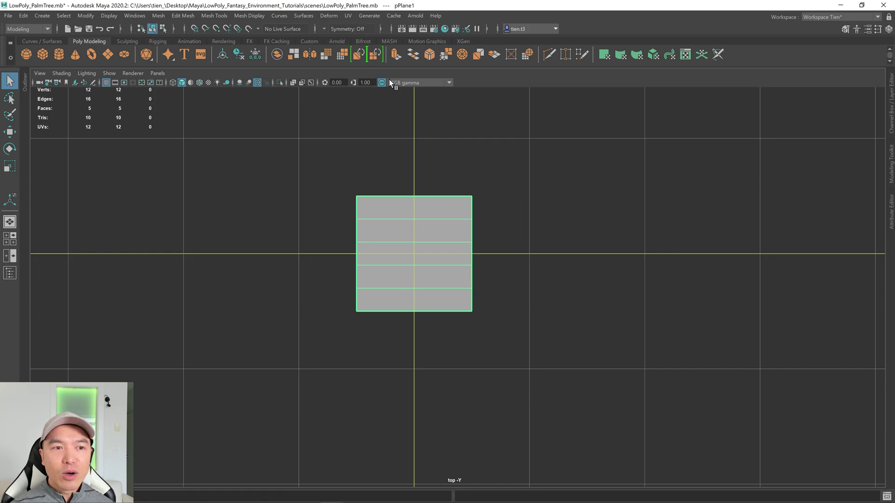
{"action": "left_click", "coordinate": [324, 28]}
{"action": "left_click", "coordinate": [359, 41]}
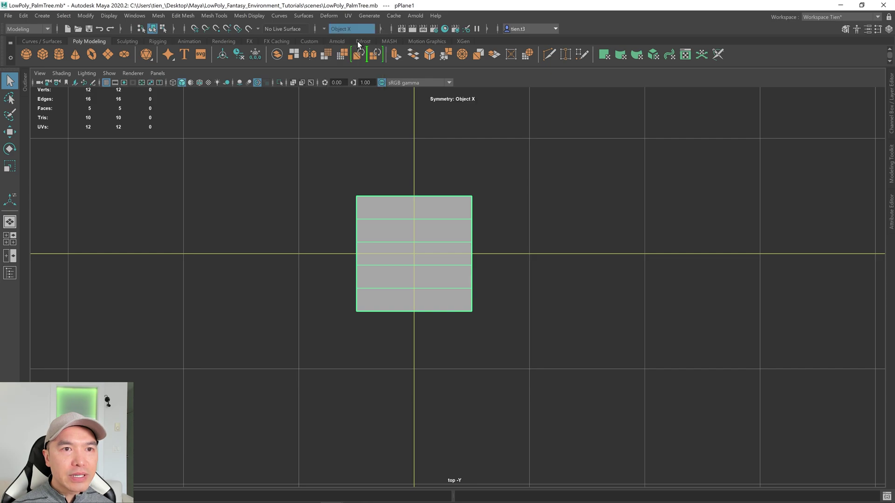
Move the corner vertices at both ends of the plane outward and toward the center axis to form two narrow leaf tips
{"action": "right_click_drag", "start_coordinate": [535, 164], "coordinate": [486, 164]}
{"action": "key", "text": "w"}
{"action": "left_click_drag", "start_coordinate": [502, 336], "coordinate": [417, 396]}
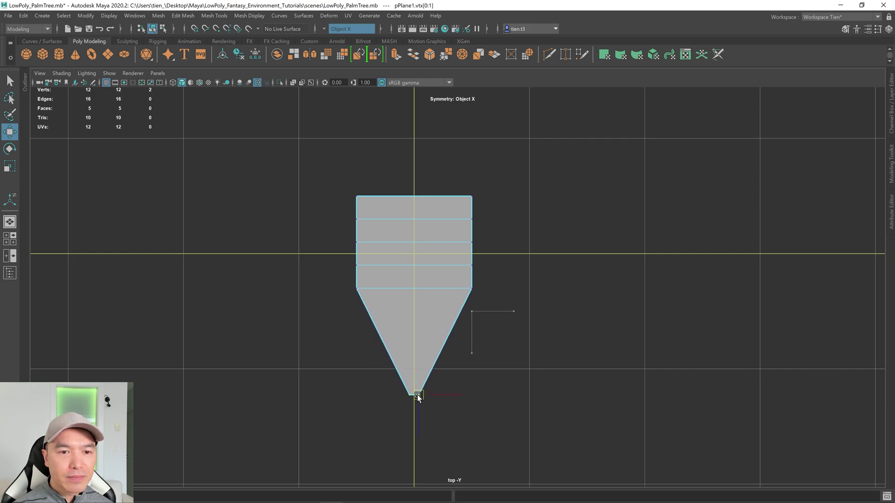
{"action": "left_click_drag", "start_coordinate": [454, 168], "coordinate": [420, 146]}
Reposition the four inner rows of side vertices to give the plane a rounded leaf outline that tapers toward the long tip
{"action": "mouse_move", "coordinate": [467, 206]}
{"action": "left_mouse_down"}
{"action": "mouse_move", "coordinate": [479, 226]}
{"action": "mouse_move", "coordinate": [466, 195]}
{"action": "left_mouse_up"}
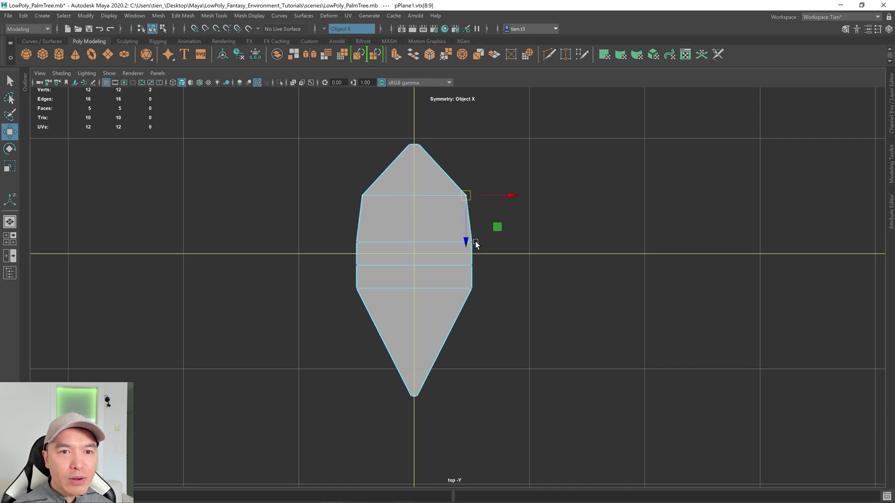
{"action": "left_click_drag", "start_coordinate": [458, 280], "coordinate": [465, 312]}
{"action": "mouse_move", "coordinate": [468, 255]}
{"action": "left_mouse_down"}
{"action": "mouse_move", "coordinate": [483, 287]}
{"action": "mouse_move", "coordinate": [476, 271]}
{"action": "left_mouse_up"}
{"action": "mouse_move", "coordinate": [462, 231]}
{"action": "left_mouse_down"}
{"action": "mouse_move", "coordinate": [474, 250]}
{"action": "mouse_move", "coordinate": [479, 234]}
{"action": "left_mouse_up"}
{"action": "left_click_drag", "start_coordinate": [464, 301], "coordinate": [457, 331]}
{"action": "mouse_move", "coordinate": [464, 266]}
{"action": "left_mouse_down"}
{"action": "mouse_move", "coordinate": [512, 315]}
{"action": "mouse_move", "coordinate": [474, 281]}
{"action": "left_mouse_up"}
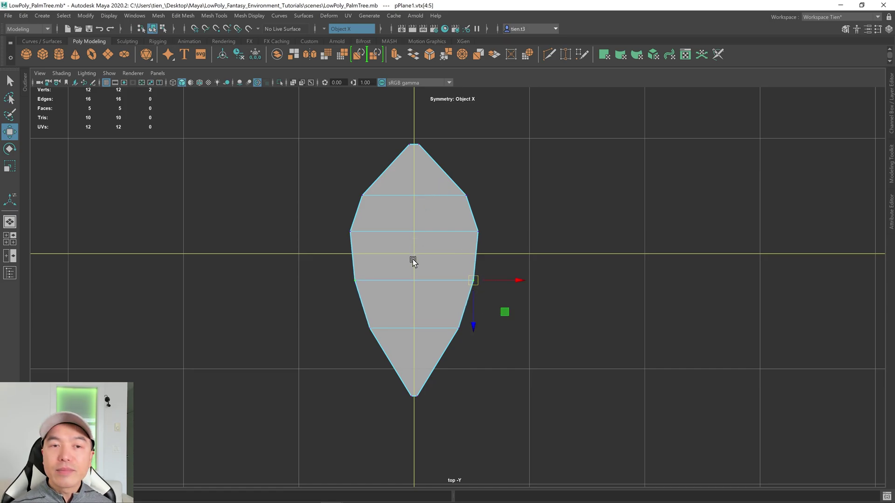
Return to object mode and examine the leaf shape in the perspective view
{"action": "key", "text": "space"}
{"action": "key", "text": "space"}
{"action": "left_click_drag", "start_coordinate": [619, 183], "coordinate": [506, 252], "text": "alt"}
{"action": "key", "text": "q"}
{"action": "right_click_drag", "start_coordinate": [380, 276], "coordinate": [490, 182]}
{"action": "key", "text": "f"}
{"action": "scroll", "coordinate": [449, 308], "scroll_direction": "down", "scroll_amount": 2}
{"action": "middle_click_drag", "start_coordinate": [497, 318], "coordinate": [477, 318], "text": "alt"}
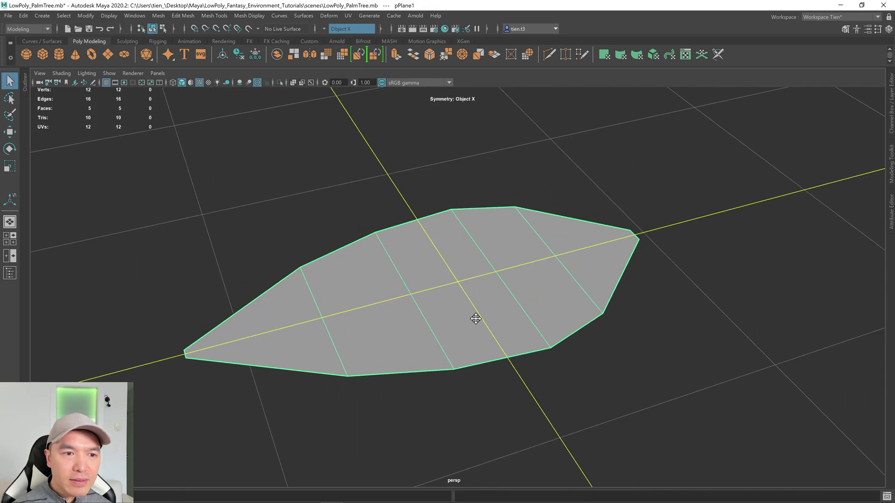
{"action": "left_click_drag", "start_coordinate": [477, 317], "coordinate": [419, 321], "text": "alt"}
{"action": "middle_click_drag", "start_coordinate": [419, 321], "coordinate": [357, 291], "text": "alt"}
{"action": "middle_click_drag", "start_coordinate": [607, 350], "coordinate": [569, 322], "text": "alt"}
{"action": "scroll", "coordinate": [469, 310], "scroll_direction": "up", "scroll_amount": 6}
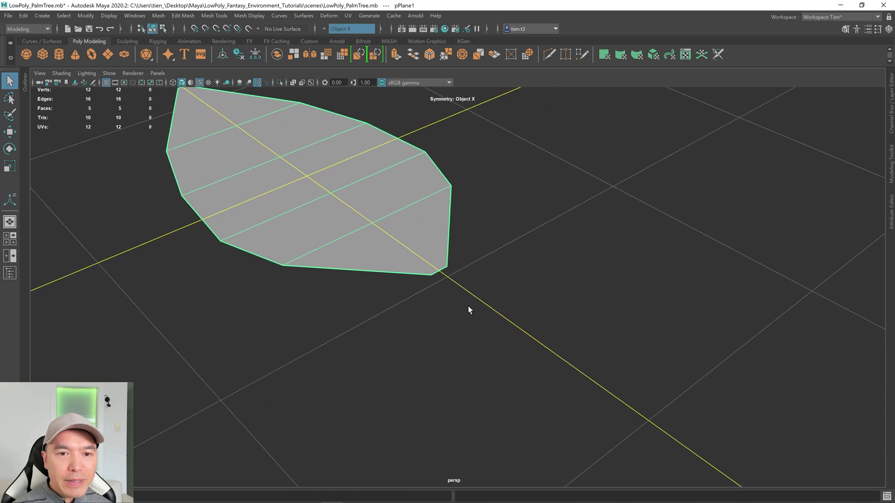
Extrude the short edge at the leaf's blunt end twice to form a thin two-segment stem, and return to object mode
{"action": "right_click", "coordinate": [469, 237]}
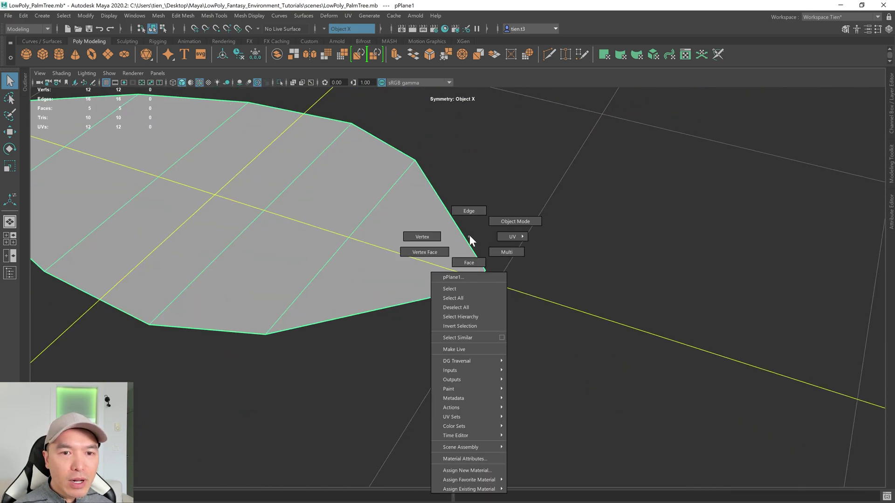
{"action": "left_click", "coordinate": [466, 206]}
{"action": "left_click", "coordinate": [487, 278]}
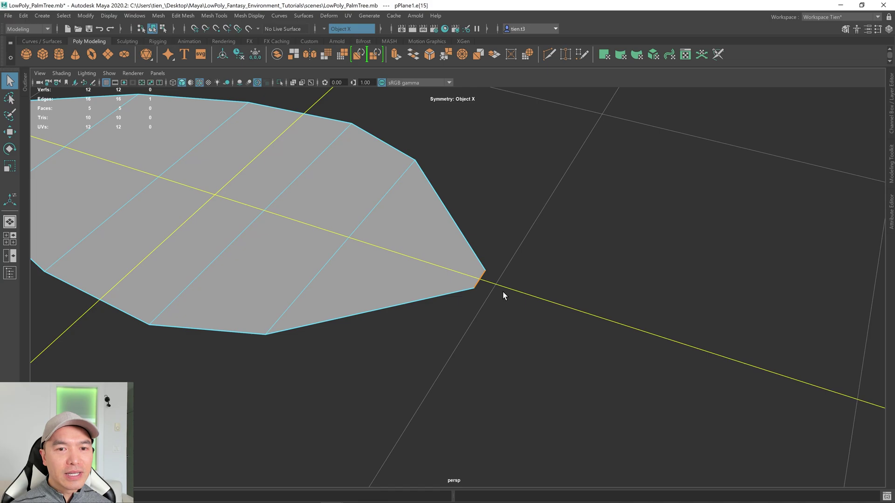
{"action": "scroll", "coordinate": [502, 294], "scroll_direction": "down", "scroll_amount": 2}
{"action": "key", "text": "w"}
{"action": "left_click_drag", "start_coordinate": [505, 290], "coordinate": [492, 297], "text": "alt"}
{"action": "right_click_drag", "start_coordinate": [447, 288], "coordinate": [529, 298], "text": "shift"}
{"action": "mouse_move", "coordinate": [530, 298]}
{"action": "left_mouse_down", "text": "alt"}
{"action": "mouse_move", "coordinate": [429, 293]}
{"action": "mouse_move", "coordinate": [575, 232]}
{"action": "mouse_move", "coordinate": [448, 300]}
{"action": "mouse_move", "coordinate": [495, 310]}
{"action": "mouse_move", "coordinate": [485, 309]}
{"action": "mouse_move", "coordinate": [498, 298]}
{"action": "mouse_move", "coordinate": [516, 301]}
{"action": "left_mouse_up", "text": "alt"}
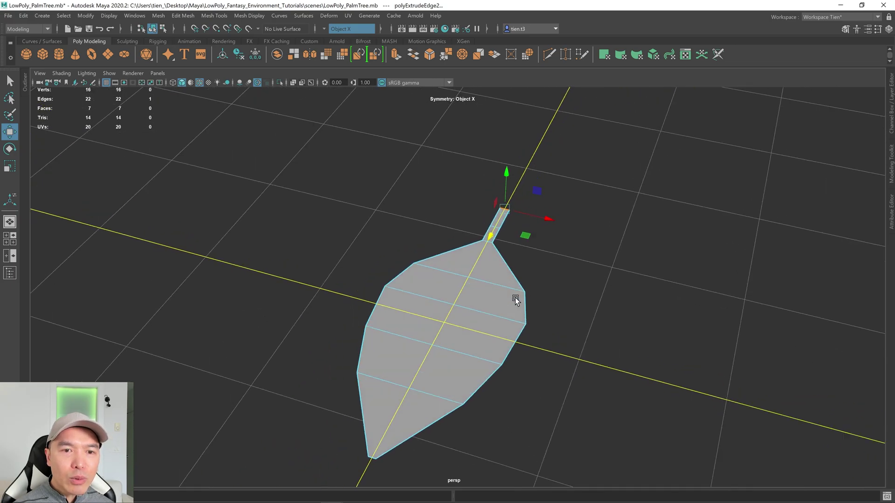
{"action": "left_click_drag", "start_coordinate": [482, 306], "coordinate": [371, 295], "text": "alt"}
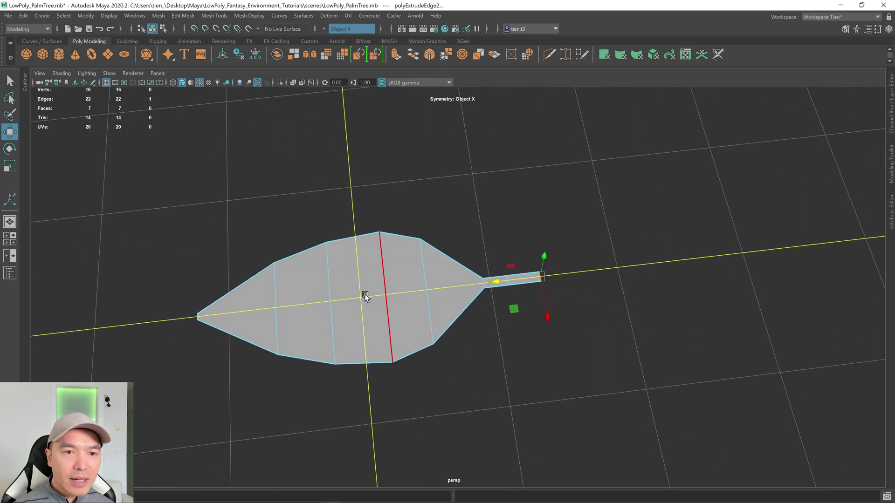
{"action": "key", "text": "q"}
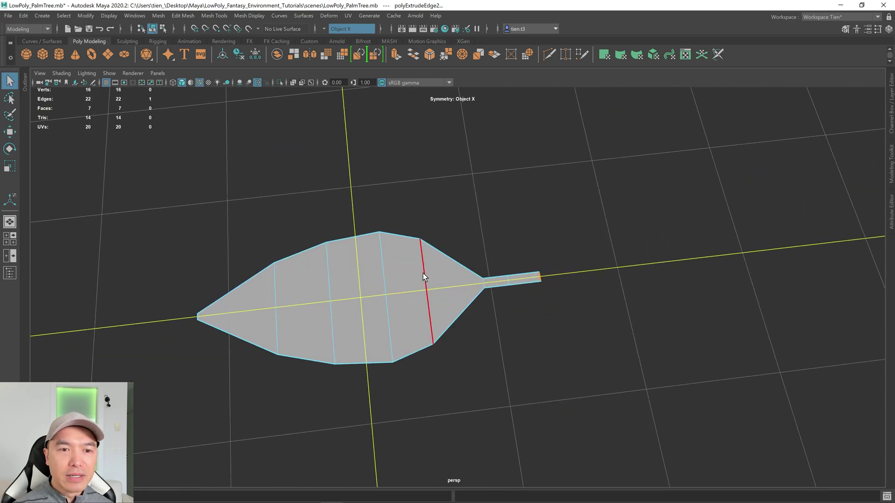
{"action": "right_click_drag", "start_coordinate": [393, 249], "coordinate": [457, 191]}
{"action": "left_click_drag", "start_coordinate": [370, 307], "coordinate": [472, 259], "text": "alt"}
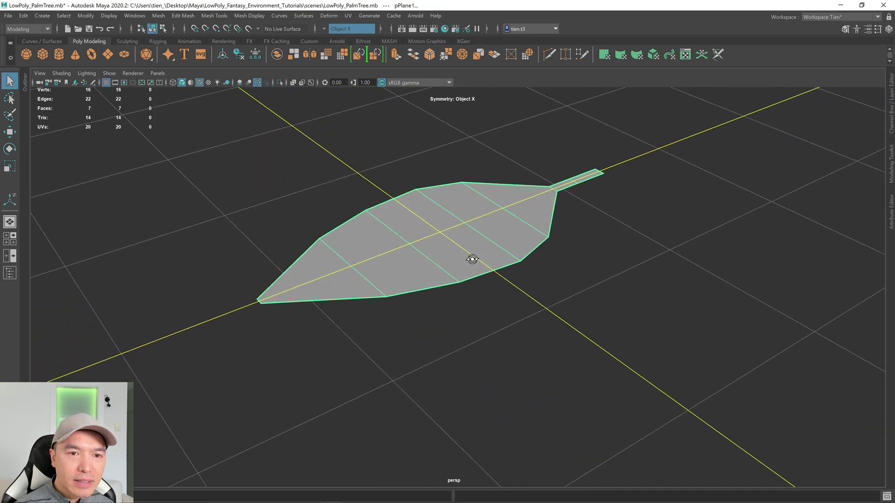
Activate the Multi-Cut tool on the leaf and turn symmetry off
{"action": "left_click", "coordinate": [550, 54]}
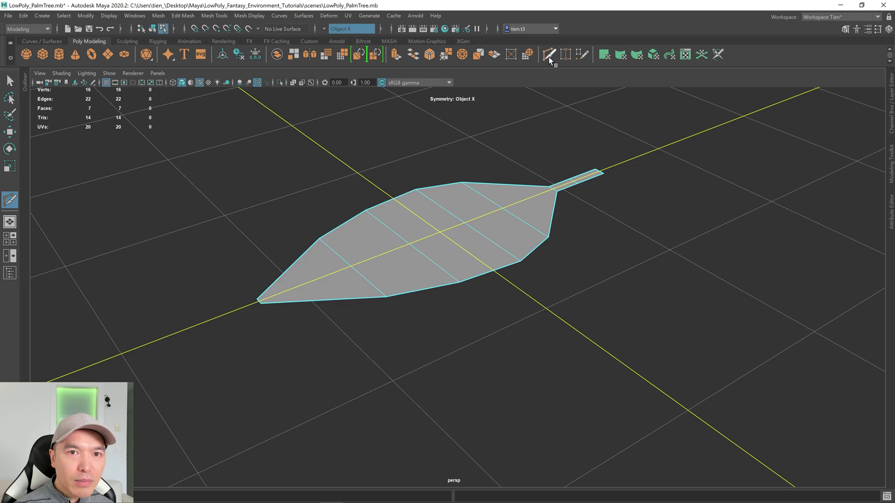
{"action": "left_click_drag", "start_coordinate": [490, 194], "coordinate": [449, 225], "text": "alt"}
{"action": "left_click", "coordinate": [399, 259]}
{"action": "key", "text": "Return"}
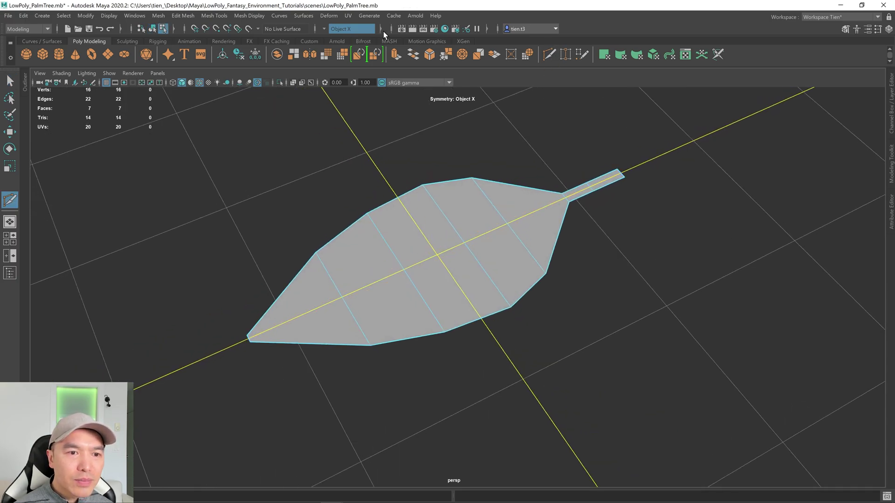
{"action": "left_click", "coordinate": [325, 27]}
{"action": "left_click", "coordinate": [339, 32]}
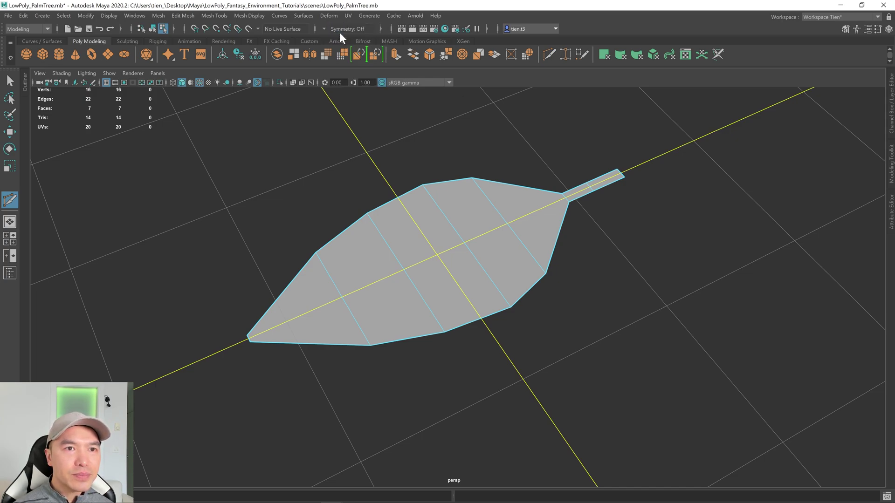
Hide the grid and insert a Multi-Cut edge loop lengthwise through the center of the leaf and stem
{"action": "left_click", "coordinate": [105, 81]}
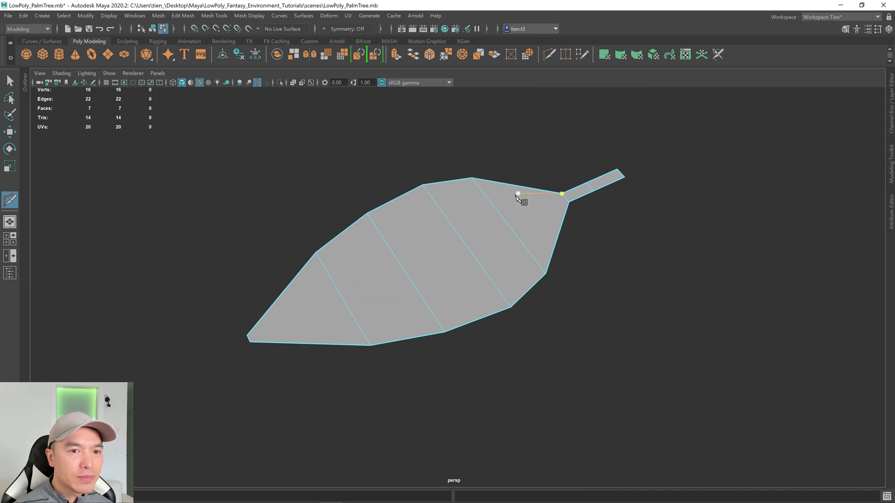
{"action": "left_click", "coordinate": [444, 253], "text": "ctrl"}
{"action": "left_click_drag", "start_coordinate": [511, 278], "coordinate": [473, 281], "text": "alt"}
{"action": "key", "text": "q"}
Move the four inner centerline vertices of the leaf blade toward the stem so the cross edges form V-shaped veins
{"action": "right_click_drag", "start_coordinate": [455, 228], "coordinate": [356, 225]}
{"action": "left_click_drag", "start_coordinate": [356, 226], "coordinate": [358, 239], "text": "alt"}
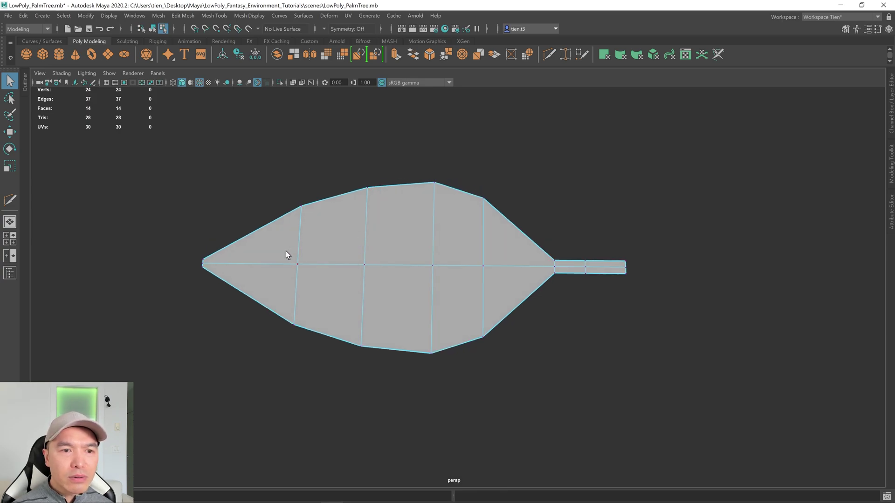
{"action": "left_click_drag", "start_coordinate": [501, 281], "coordinate": [499, 278]}
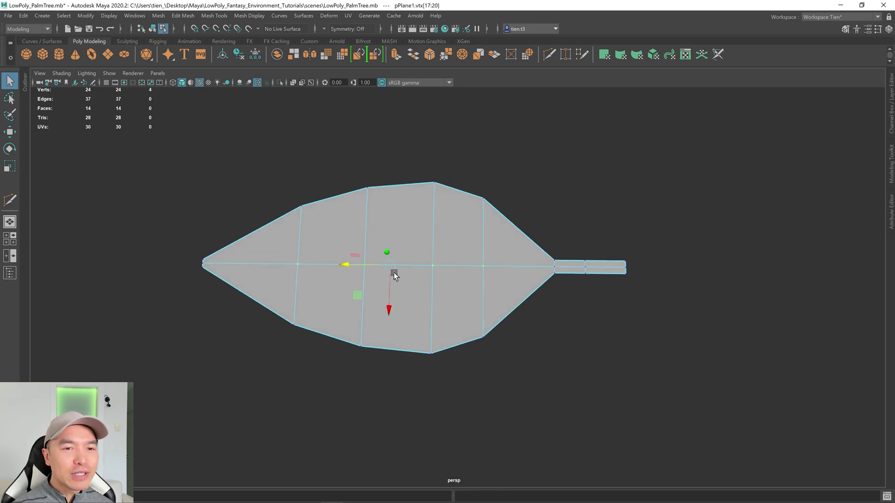
{"action": "key", "text": "w"}
{"action": "left_click_drag", "start_coordinate": [345, 264], "coordinate": [412, 308]}
{"action": "key", "text": "q"}
{"action": "right_click_drag", "start_coordinate": [437, 217], "coordinate": [487, 177]}
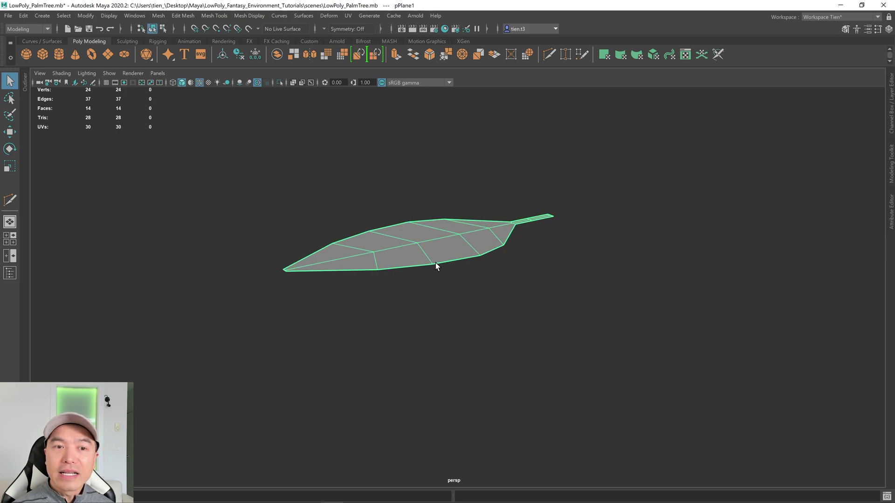
{"action": "left_click_drag", "start_coordinate": [475, 244], "coordinate": [474, 253], "text": "alt"}
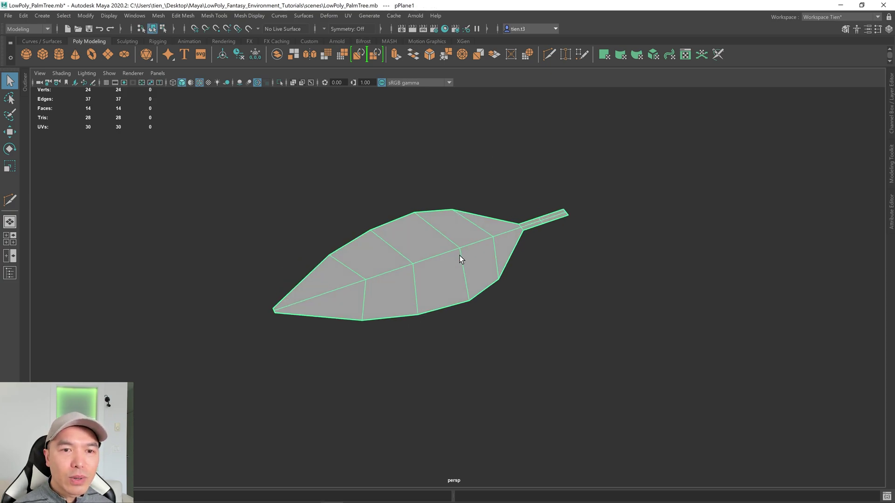
{"action": "left_click_drag", "start_coordinate": [529, 284], "coordinate": [516, 282], "text": "alt"}
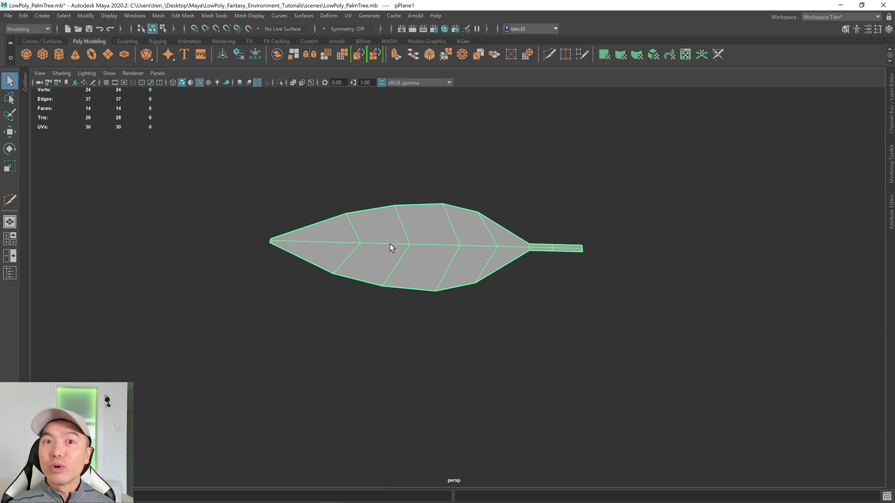
In the side view, start a CV curve above the leaf, placing four arching control points from the stem end toward the tip
{"action": "key", "text": "space"}
{"action": "key", "text": "space"}
{"action": "scroll", "coordinate": [573, 359], "scroll_direction": "up", "scroll_amount": 5}
{"action": "scroll", "coordinate": [570, 339], "scroll_direction": "up", "scroll_amount": 1}
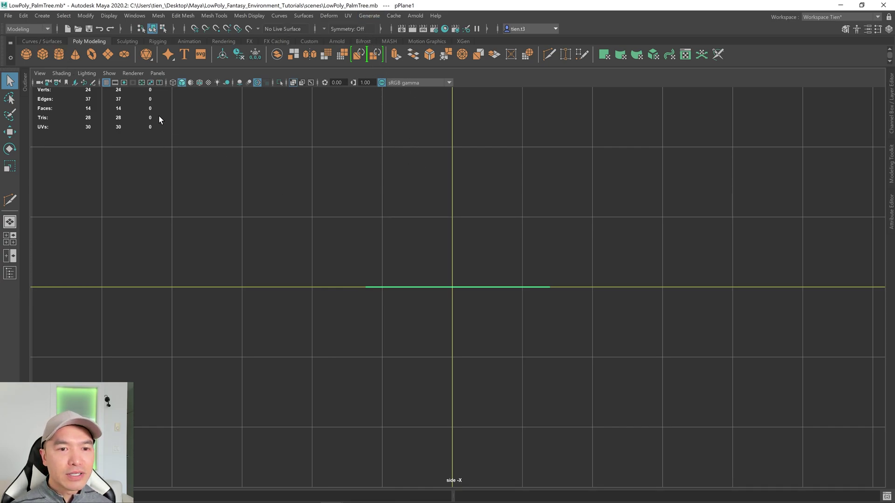
{"action": "left_click", "coordinate": [42, 15]}
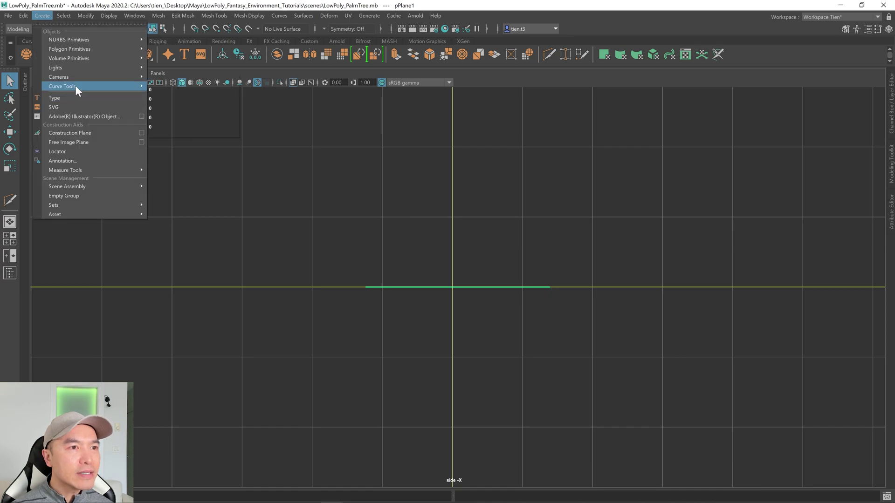
{"action": "mouse_move", "coordinate": [76, 87]}
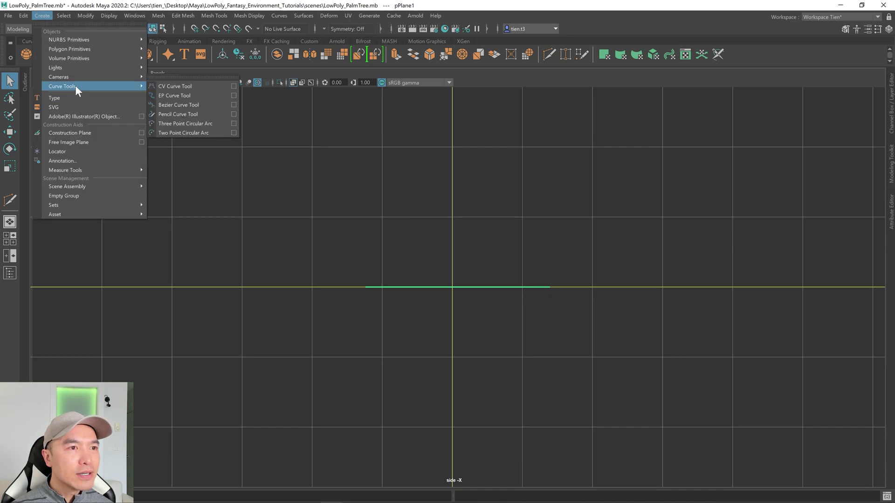
{"action": "left_click", "coordinate": [186, 87]}
{"action": "left_click", "coordinate": [555, 265]}
{"action": "left_click", "coordinate": [506, 243]}
{"action": "left_click", "coordinate": [437, 237]}
{"action": "left_click", "coordinate": [383, 248]}
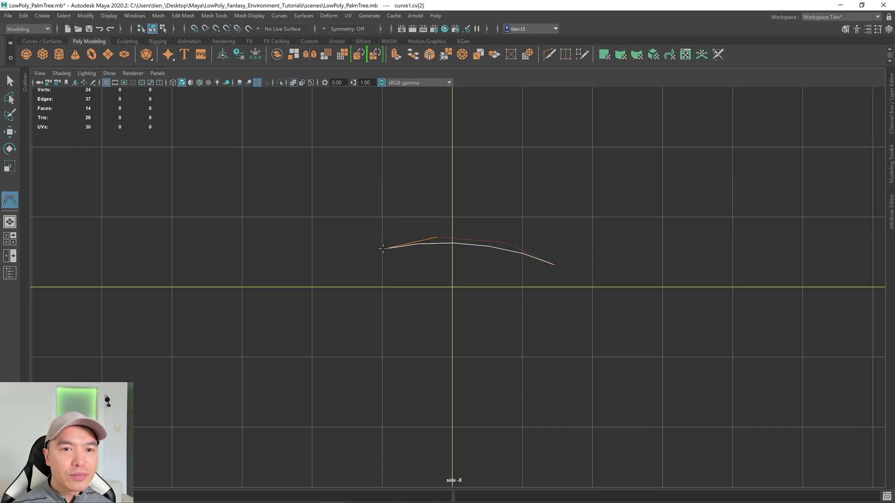
Replace the fifth control point farther out, add two more descending past the leaf tip to below ground level, and finish the curve
{"action": "left_click", "coordinate": [345, 271]}
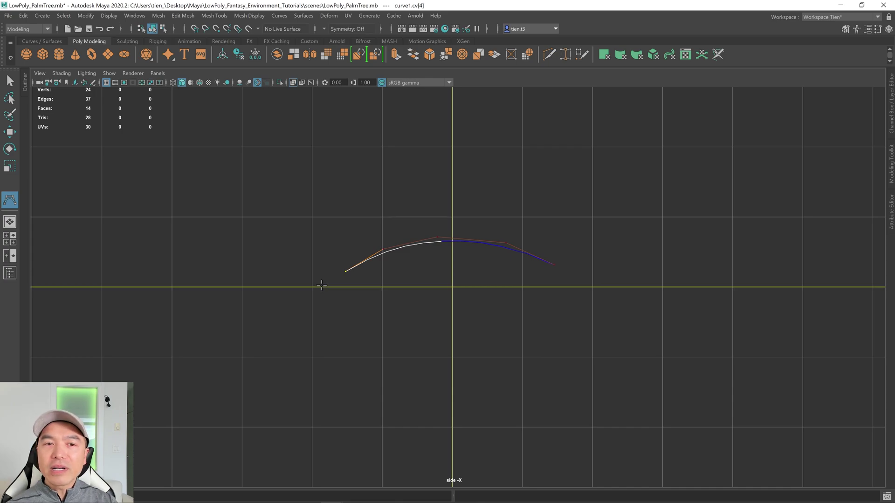
{"action": "key", "text": "BackSpace"}
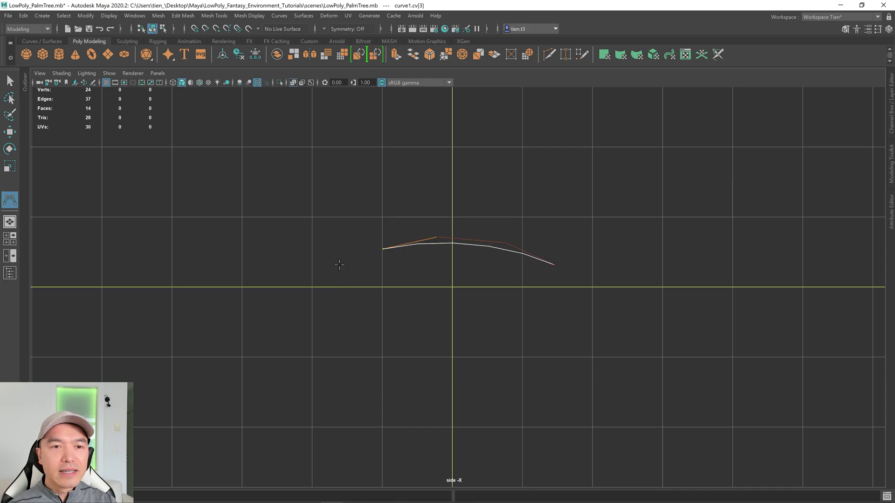
{"action": "left_click", "coordinate": [334, 265]}
{"action": "left_click", "coordinate": [287, 283]}
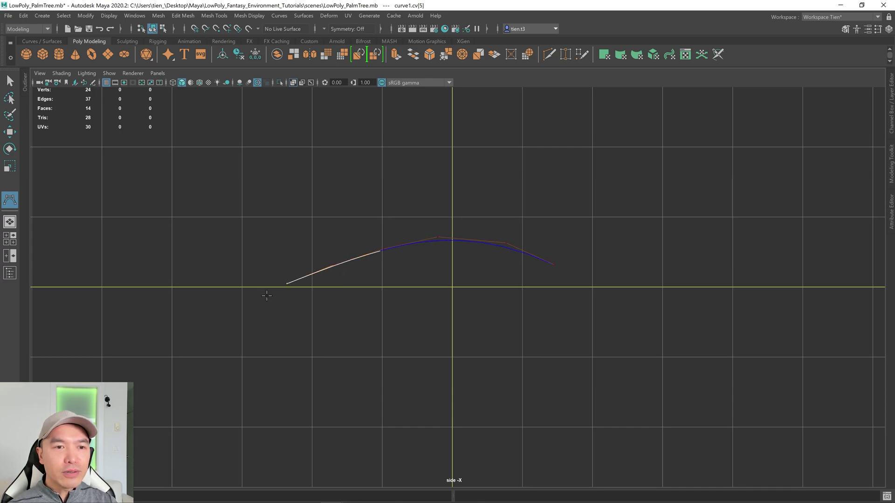
{"action": "left_click", "coordinate": [259, 303]}
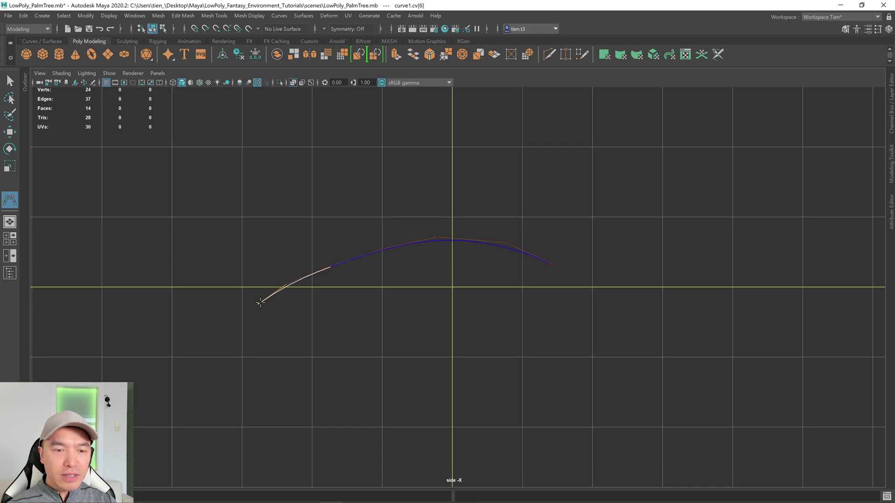
{"action": "key", "text": "q"}
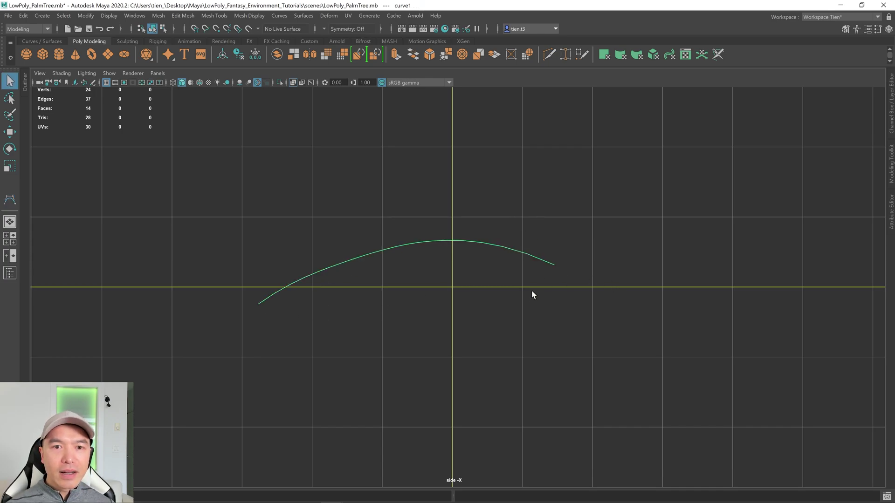
In the perspective view, select the leaf together with the arched curve and apply a Curve Warp deformer
{"action": "key", "text": "space"}
{"action": "key", "text": "space"}
{"action": "right_click_drag", "start_coordinate": [474, 197], "coordinate": [547, 149]}
{"action": "scroll", "coordinate": [528, 232], "scroll_direction": "down", "scroll_amount": 3}
{"action": "left_click_drag", "start_coordinate": [527, 232], "coordinate": [440, 280], "text": "alt"}
{"action": "key", "text": "r"}
{"action": "key", "text": "w"}
{"action": "key", "text": "r"}
{"action": "key", "text": "q"}
{"action": "left_click", "coordinate": [488, 253]}
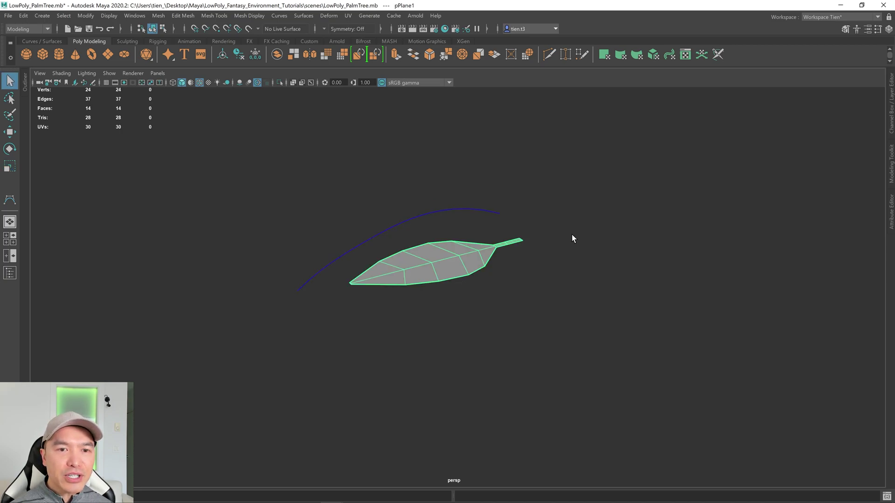
{"action": "left_click", "coordinate": [452, 219], "text": "shift"}
{"action": "left_click", "coordinate": [327, 16]}
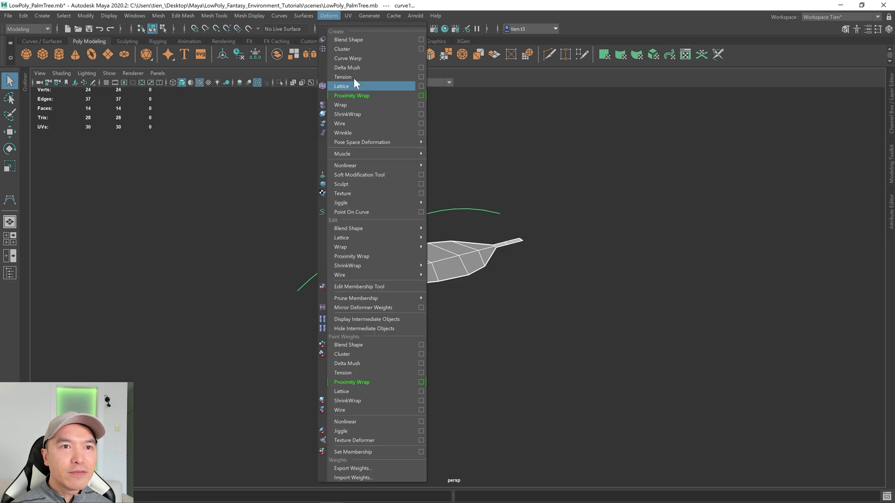
{"action": "left_click", "coordinate": [355, 59]}
{"action": "left_click_drag", "start_coordinate": [386, 126], "coordinate": [403, 144], "text": "alt"}
{"action": "mouse_move", "coordinate": [492, 246]}
{"action": "left_mouse_down", "text": "alt"}
{"action": "mouse_move", "coordinate": [508, 233]}
{"action": "mouse_move", "coordinate": [498, 265]}
{"action": "mouse_move", "coordinate": [480, 255]}
{"action": "mouse_move", "coordinate": [487, 250]}
{"action": "left_mouse_up", "text": "alt"}
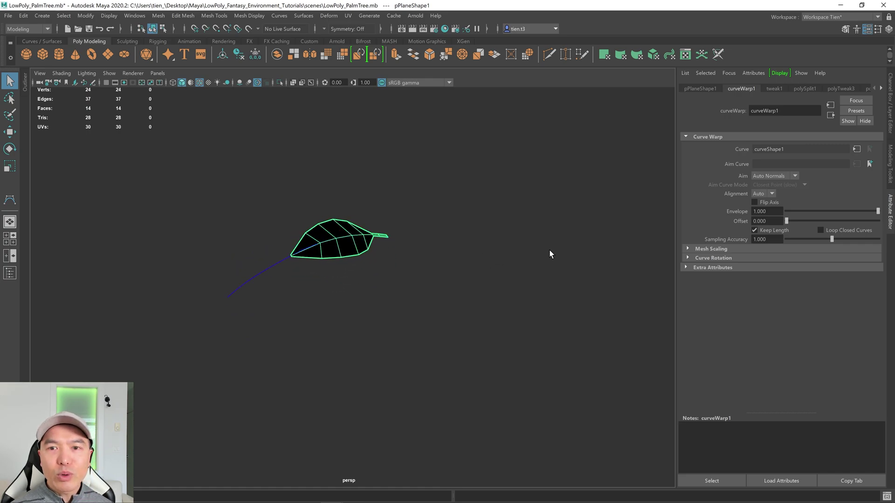
Turn off Keep Length on the curve warp so the leaf stretches along the whole curve
{"action": "left_click", "coordinate": [755, 230]}
{"action": "left_click_drag", "start_coordinate": [541, 269], "coordinate": [514, 291], "text": "alt"}
{"action": "right_click_drag", "start_coordinate": [545, 295], "coordinate": [550, 298], "text": "alt"}
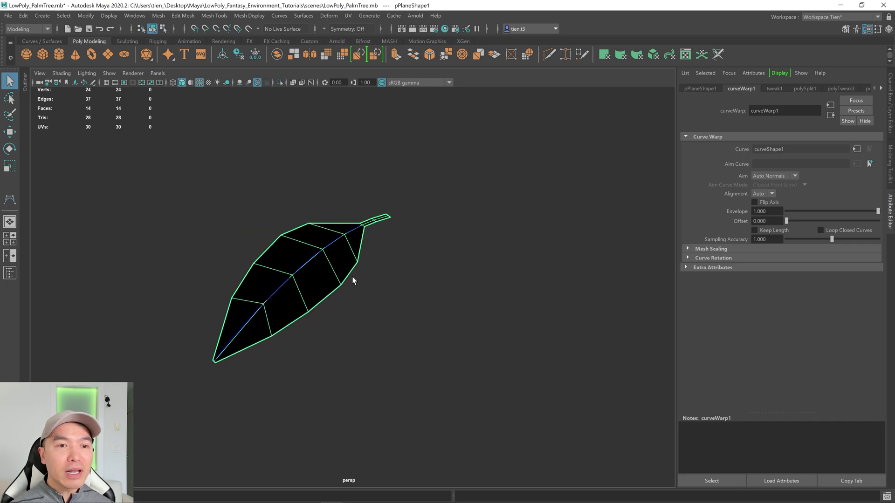
Delete the leaf's construction history and remove the guide curve
{"action": "left_click", "coordinate": [345, 252]}
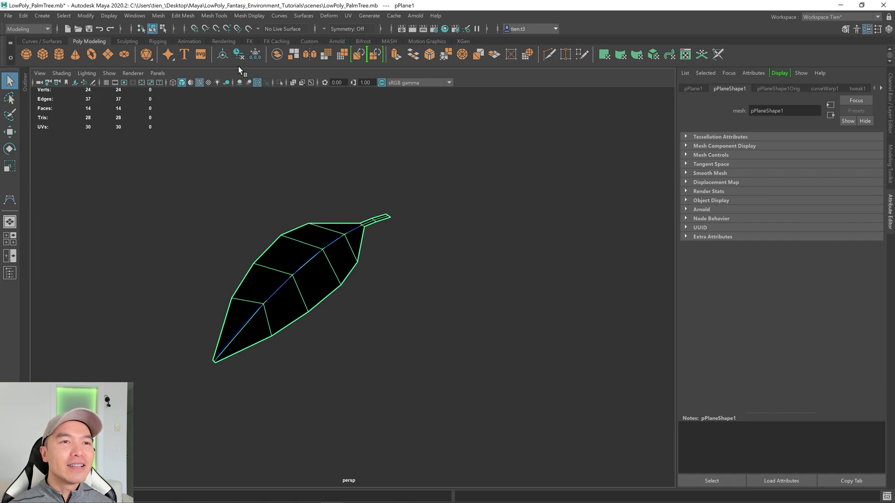
{"action": "left_click", "coordinate": [238, 51]}
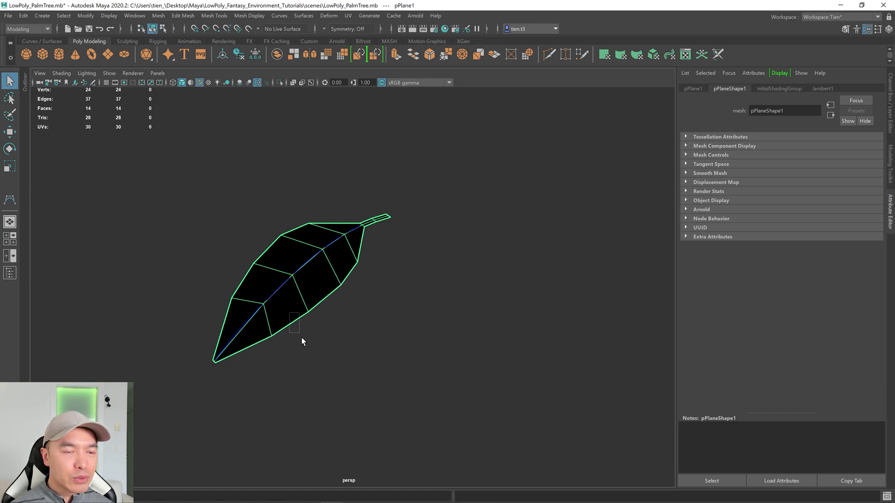
{"action": "left_click_drag", "start_coordinate": [298, 332], "coordinate": [298, 332]}
{"action": "left_click", "coordinate": [283, 320]}
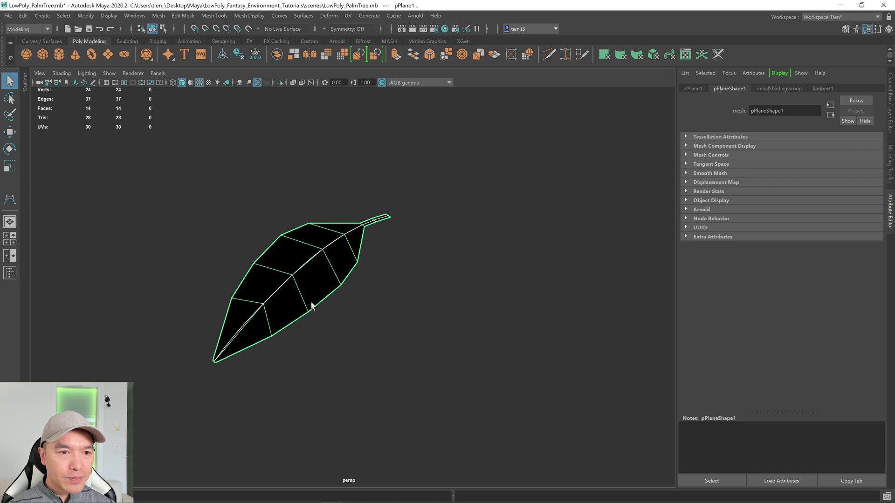
{"action": "left_click", "coordinate": [314, 282], "text": "shift"}
{"action": "left_click", "coordinate": [333, 326]}
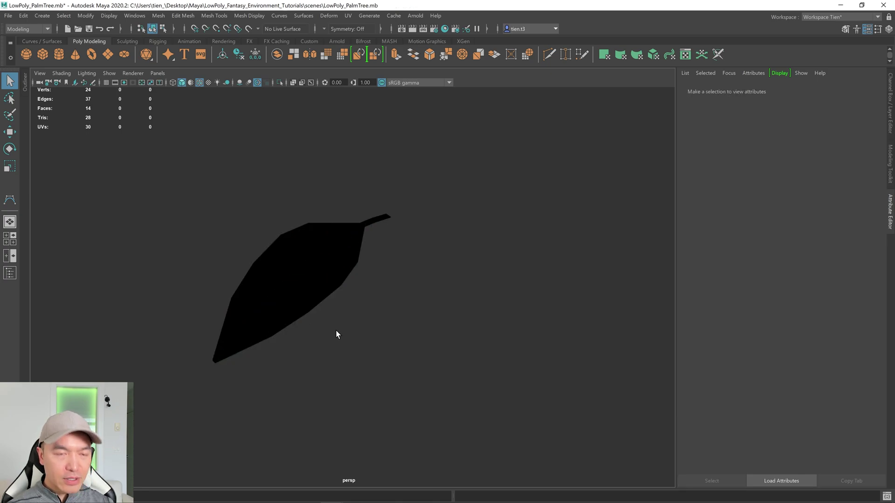
Reverse the normals of the black-shaded leaf and close the Attribute Editor
{"action": "left_click", "coordinate": [322, 231]}
{"action": "left_click_drag", "start_coordinate": [349, 285], "coordinate": [324, 287], "text": "alt"}
{"action": "left_click", "coordinate": [252, 15]}
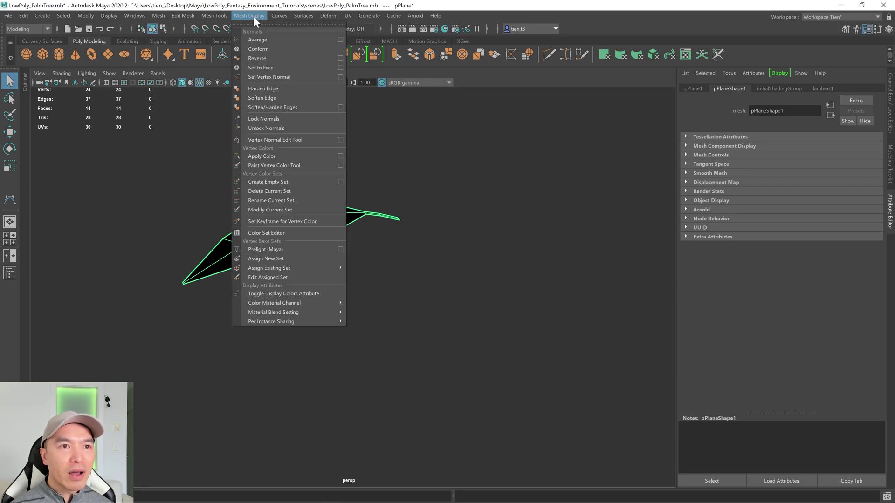
{"action": "left_click", "coordinate": [259, 56]}
{"action": "left_click_drag", "start_coordinate": [366, 175], "coordinate": [383, 219], "text": "alt"}
{"action": "scroll", "coordinate": [381, 220], "scroll_direction": "up", "scroll_amount": 3}
{"action": "middle_click_drag", "start_coordinate": [357, 222], "coordinate": [399, 221], "text": "alt"}
{"action": "left_click_drag", "start_coordinate": [400, 221], "coordinate": [458, 225], "text": "alt"}
{"action": "left_click", "coordinate": [494, 245]}
{"action": "scroll", "coordinate": [512, 260], "scroll_direction": "down", "scroll_amount": 2}
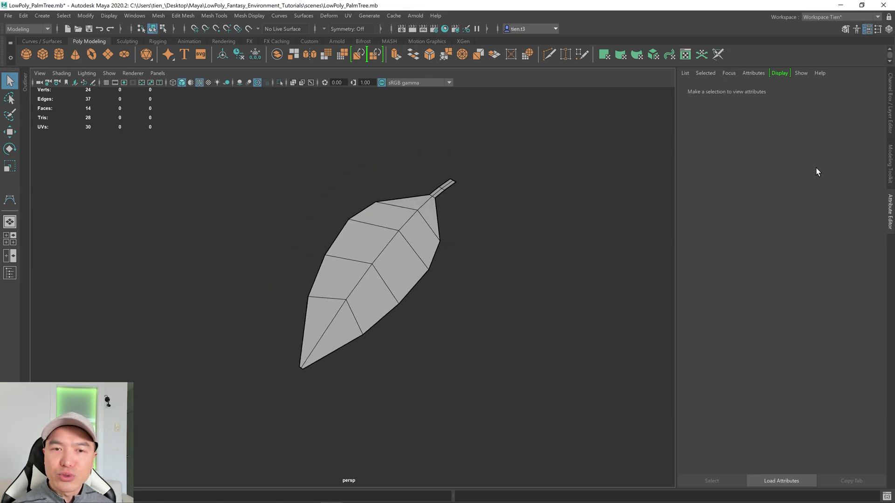
{"action": "left_click", "coordinate": [891, 212]}
{"action": "middle_click_drag", "start_coordinate": [569, 219], "coordinate": [558, 237], "text": "alt"}
{"action": "left_click_drag", "start_coordinate": [558, 238], "coordinate": [562, 240], "text": "alt"}
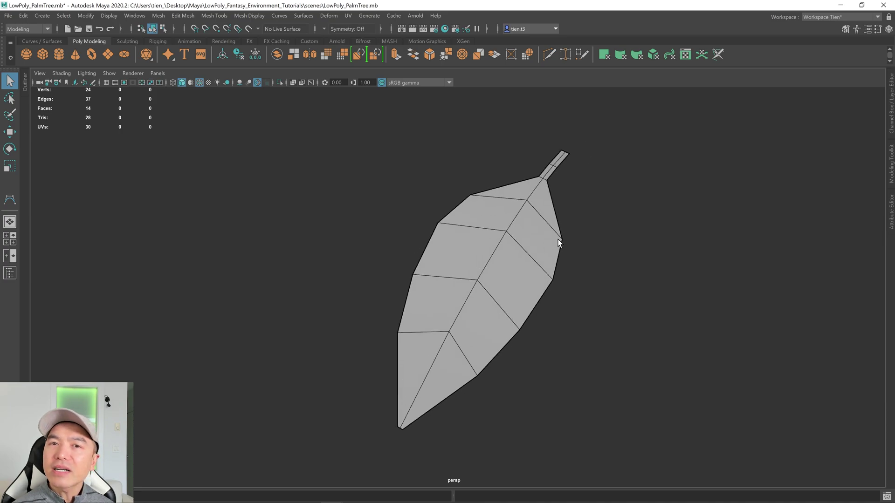
{"action": "scroll", "coordinate": [622, 261], "scroll_direction": "down", "scroll_amount": 3}
Duplicate the bent leaf and move the copy sideways, clear of the original
{"action": "left_click_drag", "start_coordinate": [619, 261], "coordinate": [578, 249], "text": "alt"}
{"action": "left_click", "coordinate": [483, 255]}
{"action": "left_click_drag", "start_coordinate": [483, 254], "coordinate": [392, 233], "text": "alt"}
{"action": "key", "text": "w"}
{"action": "key", "text": "ctrl+d"}
{"action": "left_click_drag", "start_coordinate": [445, 265], "coordinate": [459, 251], "text": "alt"}
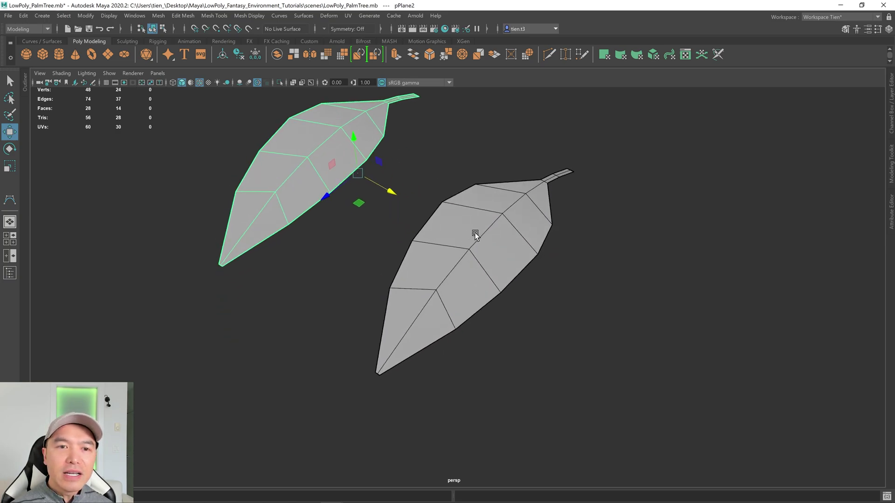
On the original leaf, Multi-Cut a narrow sliver from the second centerline vertex from the tip to the outer edge
{"action": "left_click", "coordinate": [503, 215]}
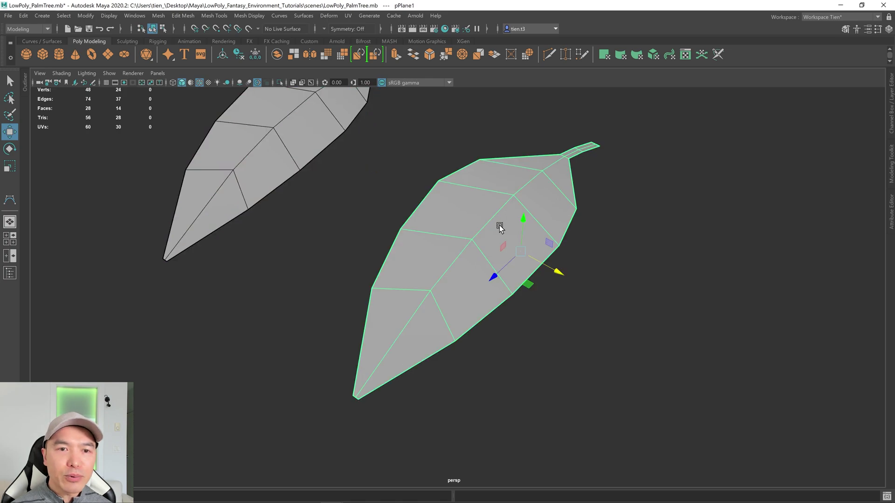
{"action": "key", "text": "f"}
{"action": "key", "text": "q"}
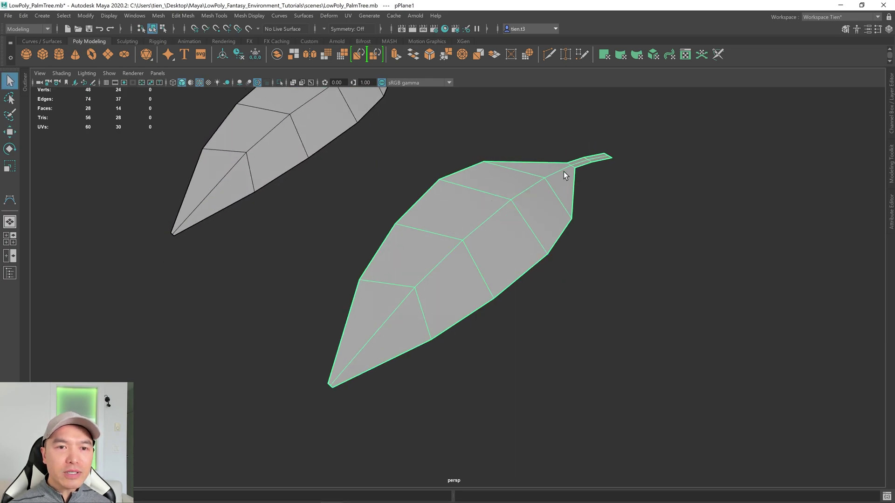
{"action": "left_click", "coordinate": [549, 54]}
{"action": "scroll", "coordinate": [513, 186], "scroll_direction": "up", "scroll_amount": 2}
{"action": "left_click", "coordinate": [531, 168]}
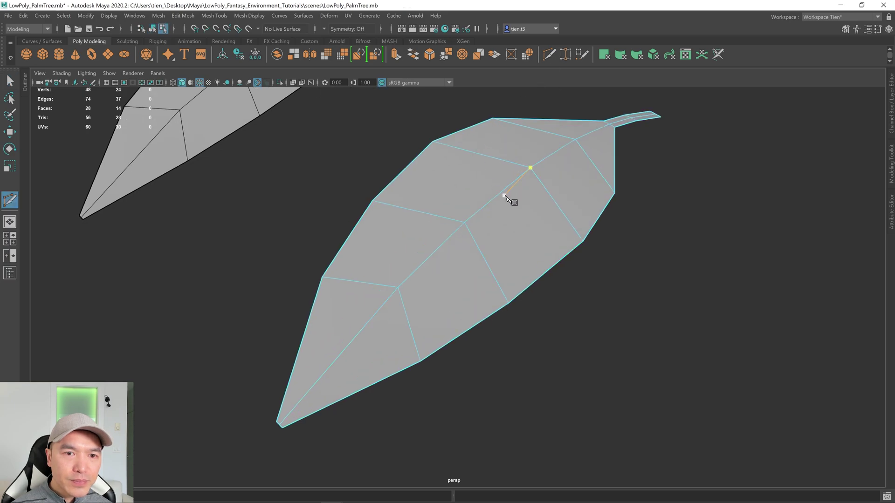
{"action": "left_click", "coordinate": [464, 222]}
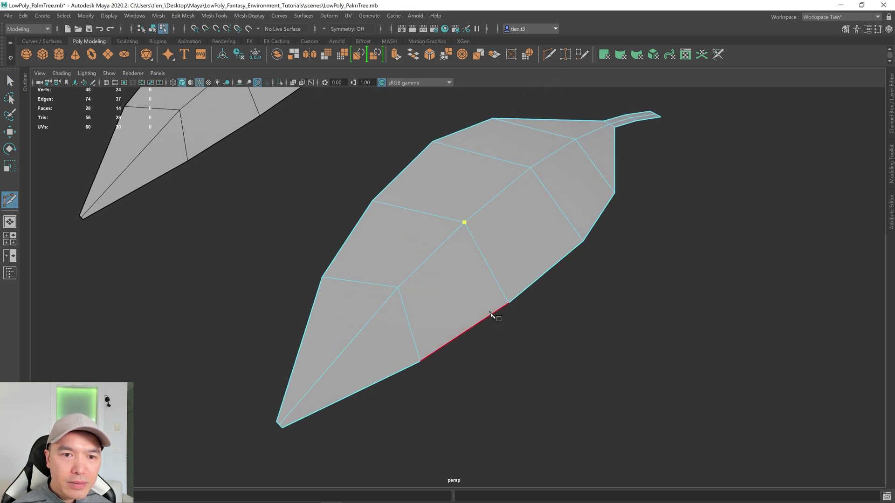
{"action": "left_click", "coordinate": [492, 315]}
{"action": "left_click_drag", "start_coordinate": [491, 314], "coordinate": [459, 226], "text": "alt"}
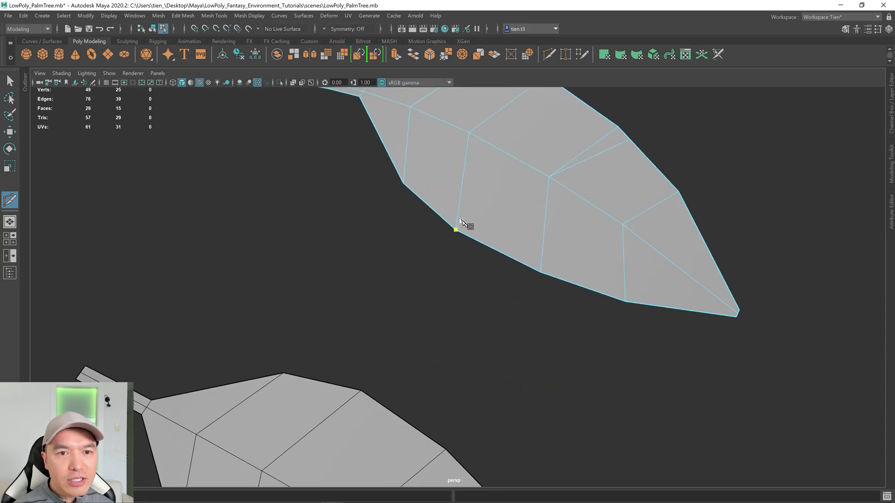
Multi-Cut a second sliver on the opposite half, from the second centerline vertex from the stem to the outer edge
{"action": "left_click", "coordinate": [469, 133]}
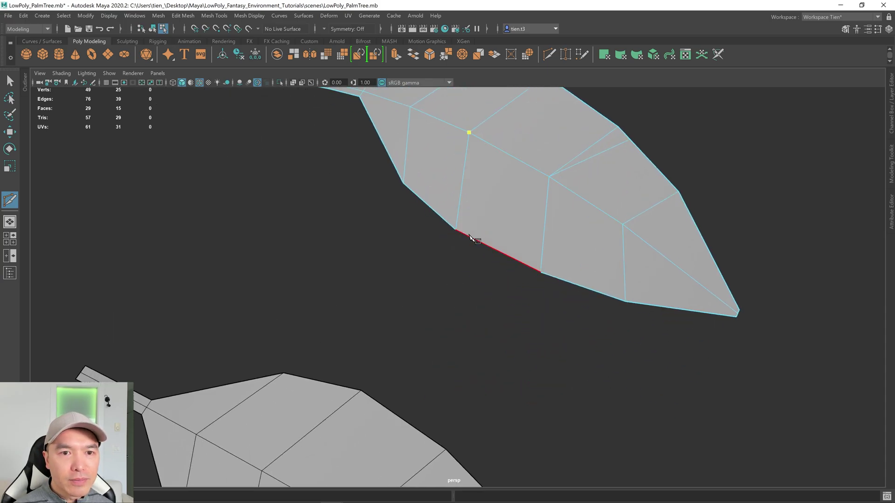
{"action": "left_click", "coordinate": [469, 234]}
{"action": "right_click", "coordinate": [469, 234]}
{"action": "left_click_drag", "start_coordinate": [534, 238], "coordinate": [459, 228], "text": "alt"}
Delete both sliver faces to notch the original leaf on each side, and select the duplicate leaf
{"action": "key", "text": "q"}
{"action": "right_click", "coordinate": [464, 213]}
{"action": "left_click", "coordinate": [462, 235]}
{"action": "left_click", "coordinate": [468, 274]}
{"action": "left_click", "coordinate": [459, 180], "text": "shift"}
{"action": "key", "text": "Delete"}
{"action": "left_click_drag", "start_coordinate": [458, 180], "coordinate": [362, 225], "text": "alt"}
{"action": "right_click_drag", "start_coordinate": [361, 224], "coordinate": [407, 169]}
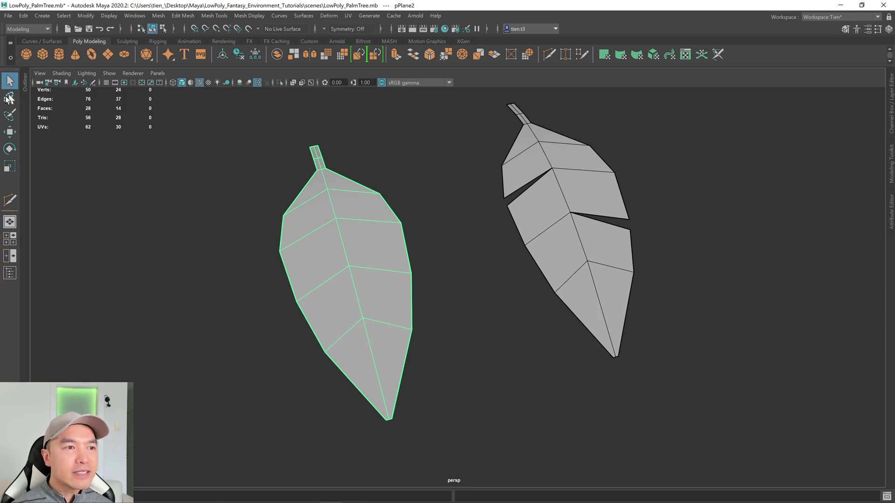
On the duplicate leaf, Multi-Cut a narrow sliver from the centerline vertex nearest the tip to the outer edge on the tip side
{"action": "left_click", "coordinate": [11, 202]}
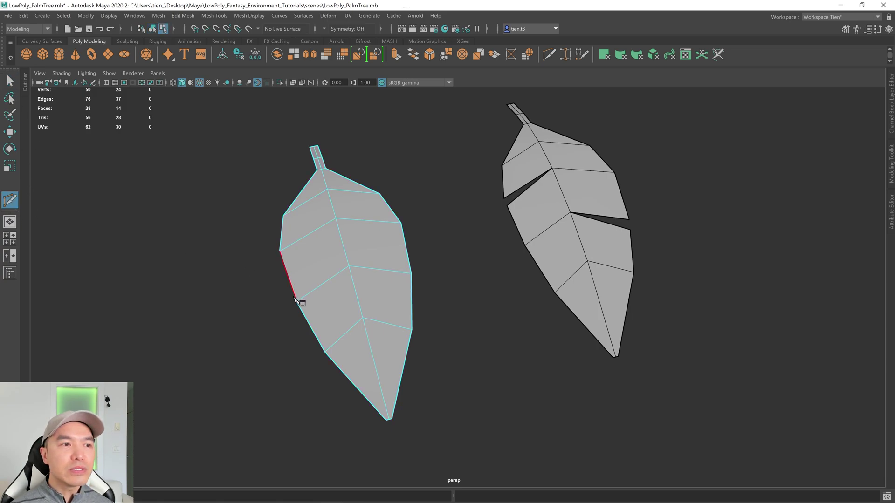
{"action": "scroll", "coordinate": [319, 297], "scroll_direction": "up", "scroll_amount": 3}
{"action": "left_click_drag", "start_coordinate": [293, 302], "coordinate": [308, 304], "text": "alt"}
{"action": "middle_click_drag", "start_coordinate": [406, 314], "coordinate": [371, 293], "text": "alt"}
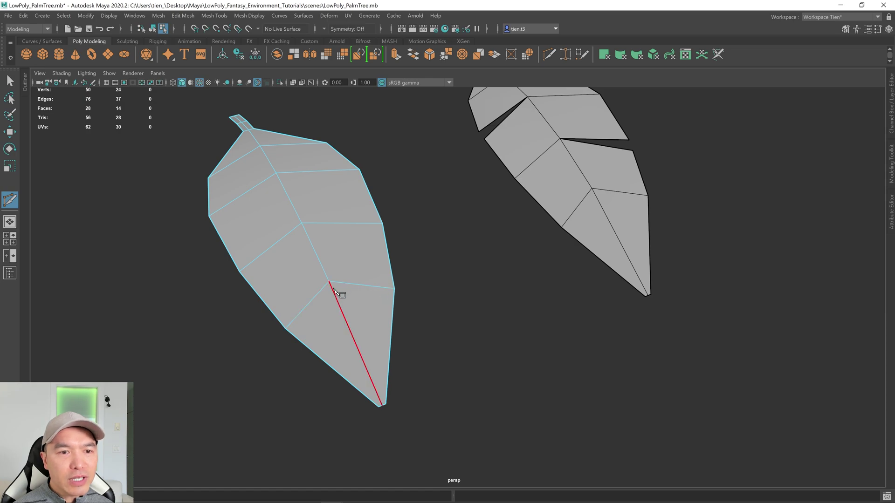
{"action": "left_click", "coordinate": [330, 282]}
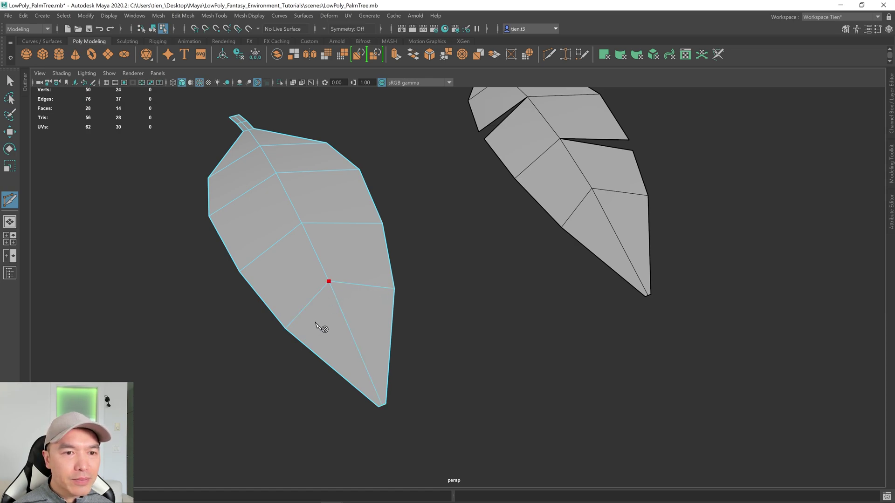
{"action": "left_click", "coordinate": [299, 339]}
{"action": "key", "text": "Return"}
Multi-Cut another sliver on the duplicate's opposite half, from the centerline vertex nearest the stem to the outer edge
{"action": "left_click_drag", "start_coordinate": [376, 284], "coordinate": [402, 239], "text": "alt"}
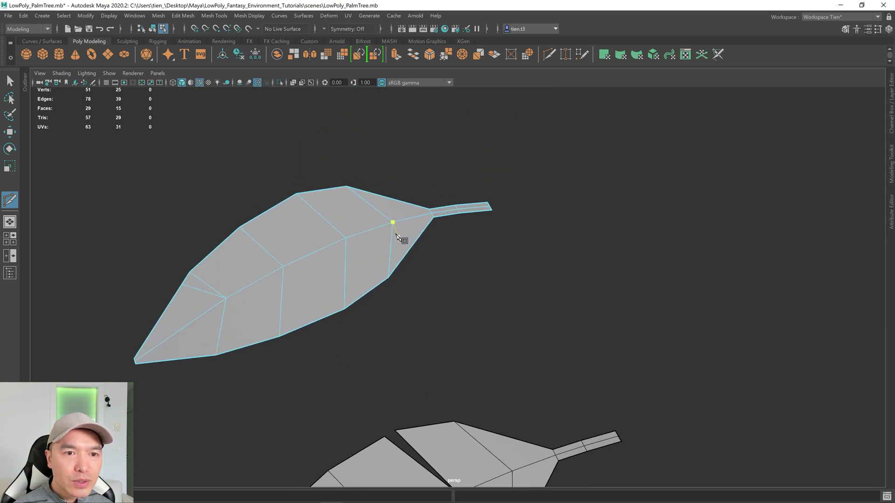
{"action": "left_click", "coordinate": [392, 222]}
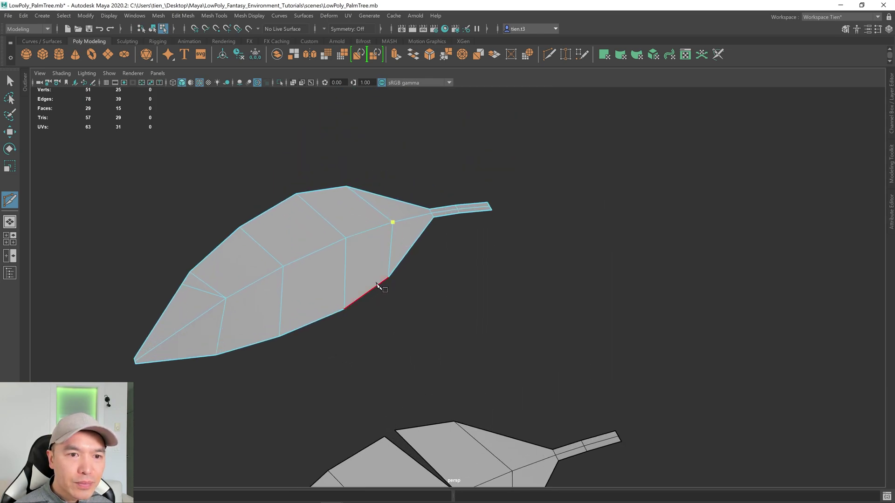
{"action": "left_click", "coordinate": [376, 287]}
{"action": "key", "text": "Return"}
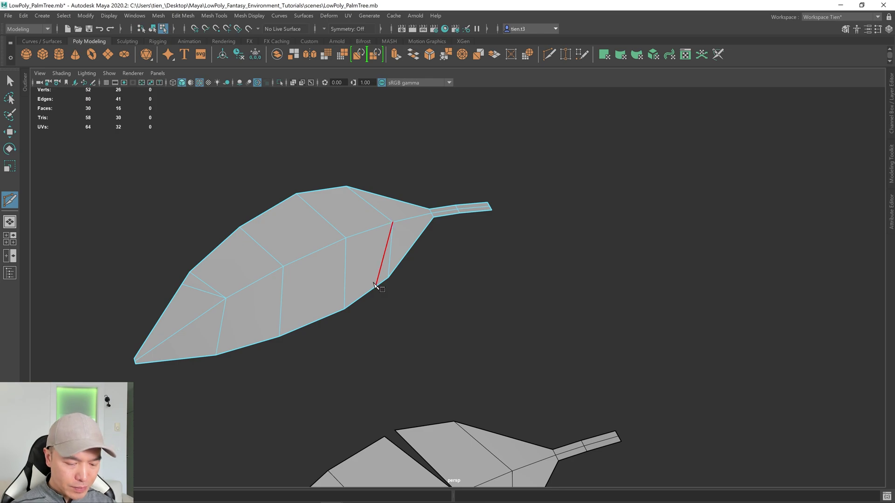
{"action": "left_click_drag", "start_coordinate": [374, 285], "coordinate": [375, 282], "text": "alt"}
Delete the duplicate leaf's two sliver faces to open a notch near the tip and one near the stem
{"action": "key", "text": "q"}
{"action": "right_click_drag", "start_coordinate": [382, 244], "coordinate": [382, 270]}
{"action": "left_click", "coordinate": [393, 259]}
{"action": "left_click", "coordinate": [198, 305]}
{"action": "left_click", "coordinate": [202, 301], "text": "shift"}
{"action": "key", "text": "Delete"}
{"action": "left_click_drag", "start_coordinate": [203, 301], "coordinate": [412, 300], "text": "alt"}
{"action": "left_click_drag", "start_coordinate": [345, 300], "coordinate": [371, 268], "text": "alt"}
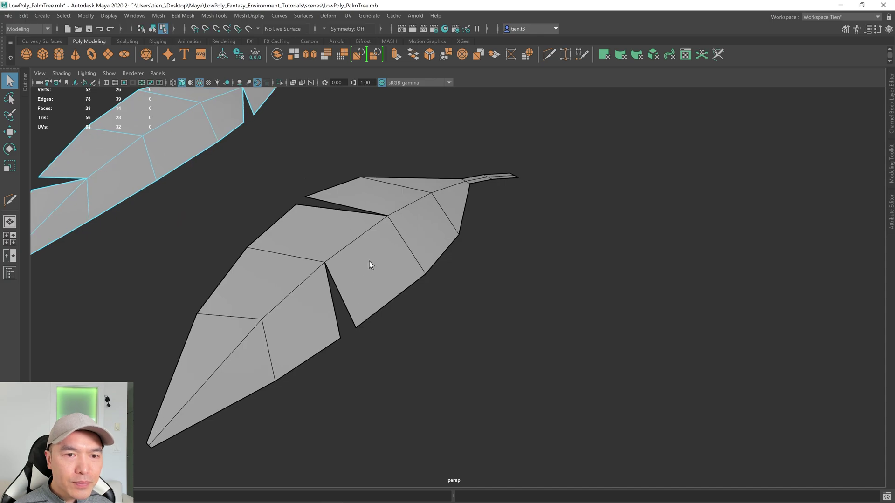
Extrude the faces of the original leaf with a thickness of 0.04
{"action": "right_click_drag", "start_coordinate": [350, 265], "coordinate": [415, 191]}
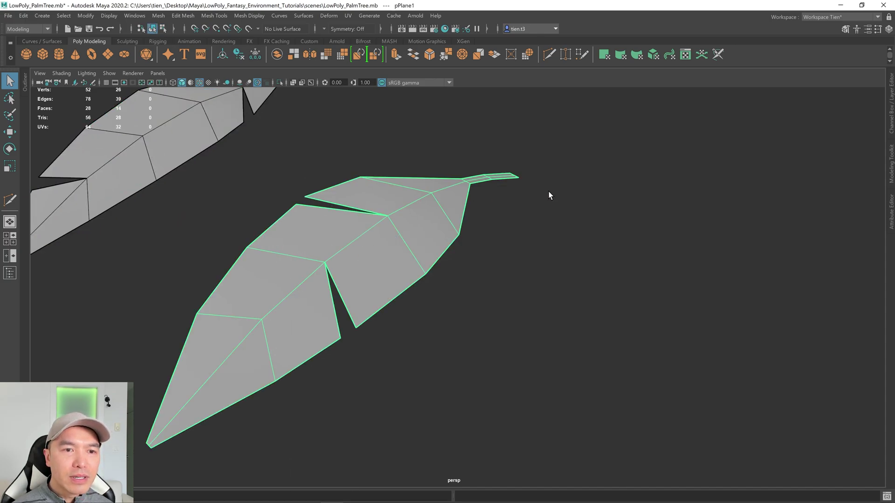
{"action": "left_click", "coordinate": [891, 165]}
{"action": "left_click", "coordinate": [798, 301]}
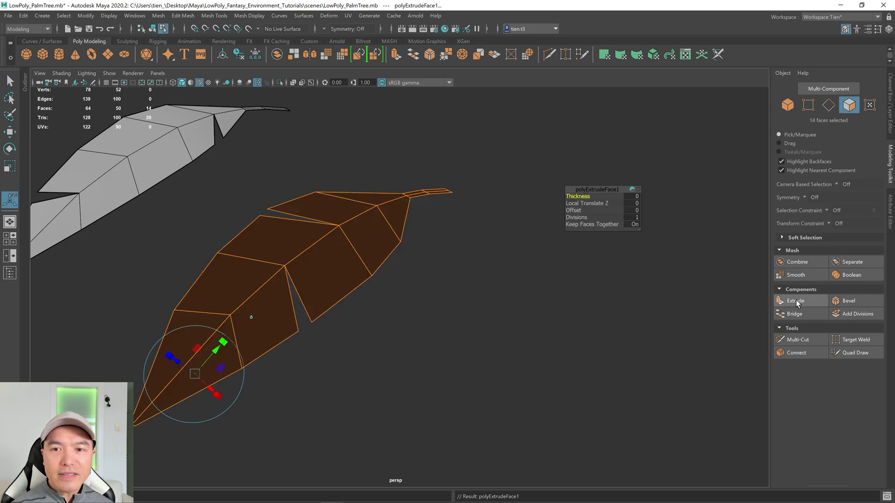
{"action": "left_click_drag", "start_coordinate": [571, 196], "coordinate": [466, 293]}
{"action": "left_click_drag", "start_coordinate": [582, 197], "coordinate": [578, 197]}
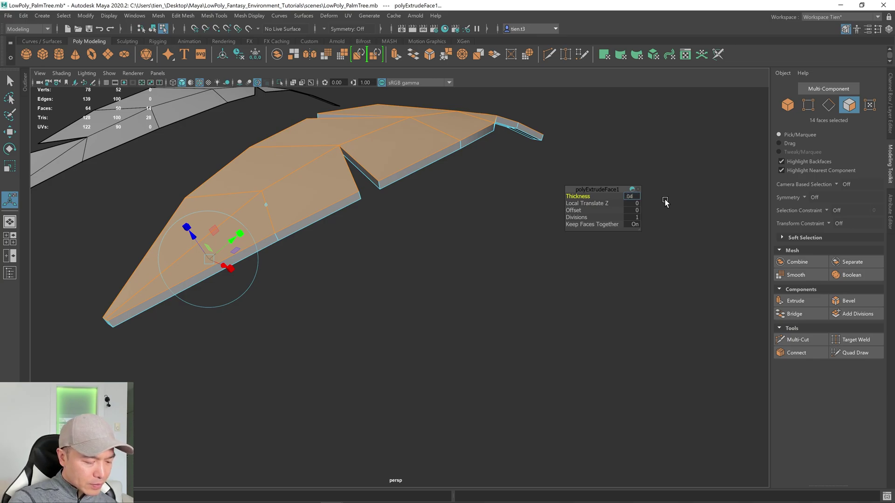
{"action": "key", "text": "Return"}
{"action": "key", "text": "f"}
Select the duplicate leaf and extrude its faces with the same 0.04 thickness
{"action": "right_click_drag", "start_coordinate": [267, 240], "coordinate": [358, 156]}
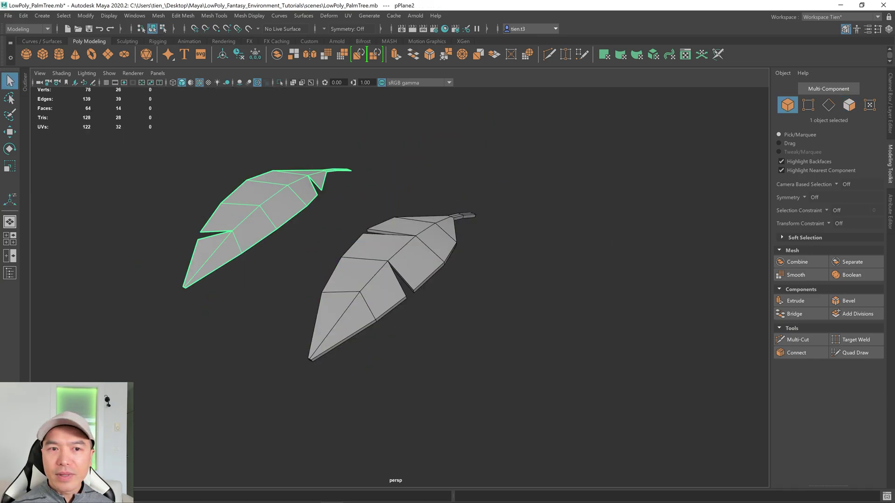
{"action": "left_click", "coordinate": [792, 301]}
{"action": "left_click", "coordinate": [636, 197]}
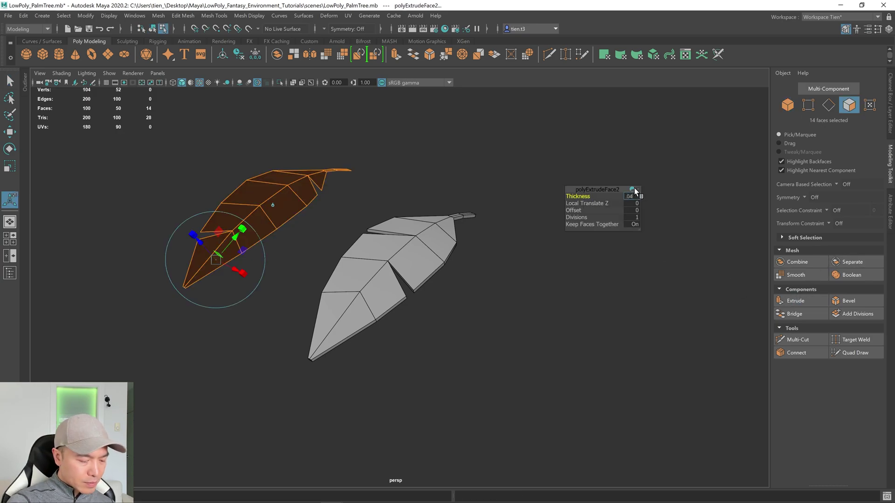
{"action": "key", "text": "Return"}
{"action": "left_click_drag", "start_coordinate": [434, 262], "coordinate": [462, 238], "text": "alt"}
{"action": "middle_click_drag", "start_coordinate": [387, 371], "coordinate": [390, 364], "text": "alt"}
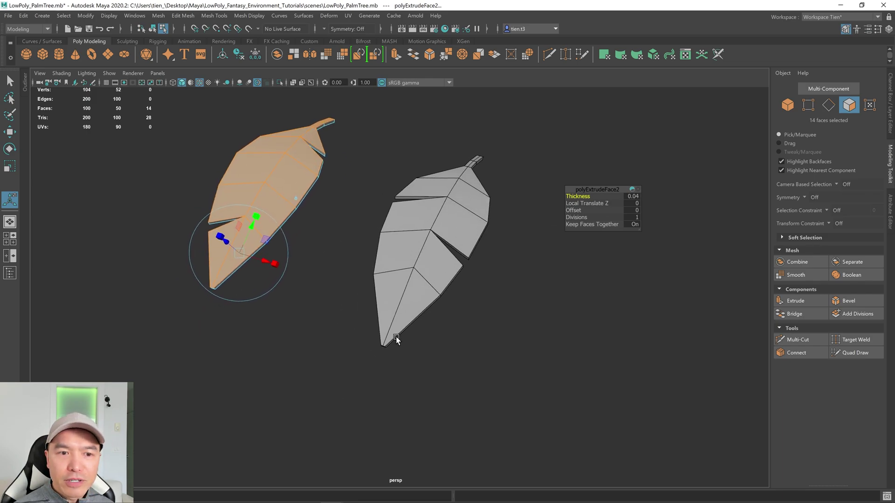
Select the vertices at the original leaf's tip and merge them to a single center point
{"action": "key", "text": "q"}
{"action": "scroll", "coordinate": [414, 311], "scroll_direction": "up", "scroll_amount": 2}
{"action": "left_click_drag", "start_coordinate": [415, 311], "coordinate": [420, 304], "text": "alt"}
{"action": "left_click", "coordinate": [422, 311]}
{"action": "right_click_drag", "start_coordinate": [461, 256], "coordinate": [361, 249]}
{"action": "left_click_drag", "start_coordinate": [379, 377], "coordinate": [465, 342]}
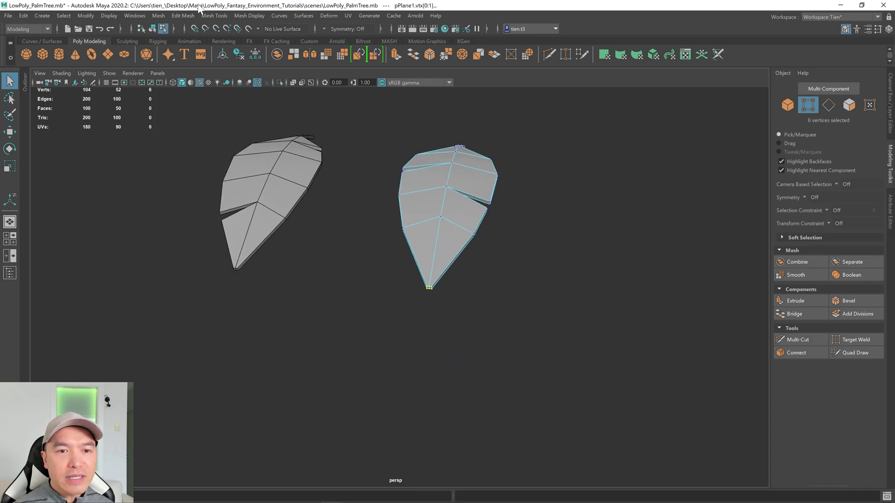
{"action": "left_click", "coordinate": [183, 15]}
{"action": "left_click", "coordinate": [191, 123]}
{"action": "left_click_drag", "start_coordinate": [191, 123], "coordinate": [331, 241], "text": "alt"}
Merge the duplicate leaf's tip vertices into one point
{"action": "left_click", "coordinate": [272, 282]}
{"action": "left_click_drag", "start_coordinate": [215, 330], "coordinate": [294, 358]}
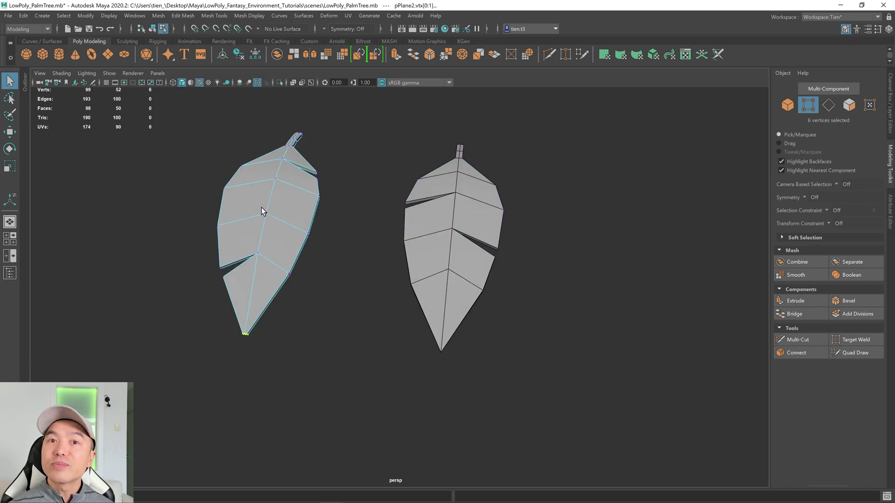
{"action": "key", "text": "g"}
Merge the vertices at the end of the duplicate leaf's stem into one point
{"action": "left_click_drag", "start_coordinate": [413, 253], "coordinate": [308, 258], "text": "alt"}
{"action": "right_click_drag", "start_coordinate": [459, 251], "coordinate": [559, 269], "text": "alt"}
{"action": "middle_click_drag", "start_coordinate": [559, 269], "coordinate": [448, 300], "text": "alt"}
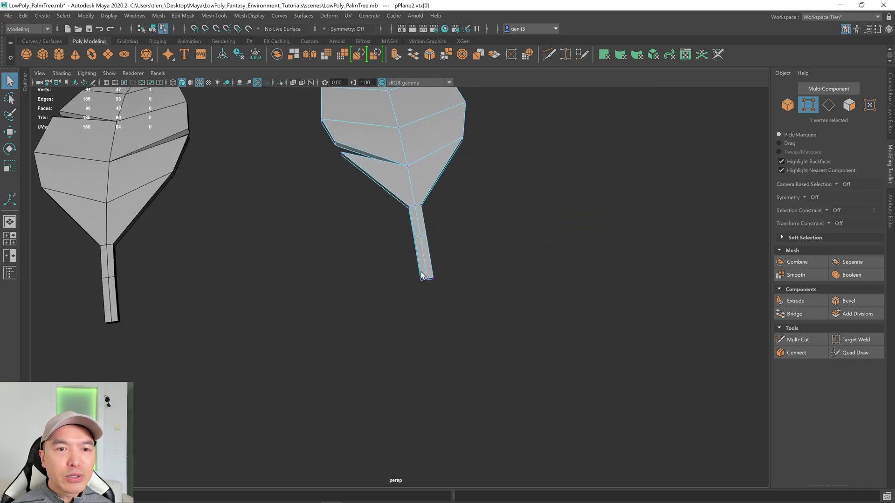
{"action": "left_click_drag", "start_coordinate": [430, 274], "coordinate": [414, 254], "text": "alt"}
{"action": "left_click_drag", "start_coordinate": [372, 282], "coordinate": [443, 309]}
{"action": "key", "text": "g"}
Merge the stem-end vertices of the original leaf into one point and return to object mode
{"action": "left_click_drag", "start_coordinate": [282, 297], "coordinate": [306, 302], "text": "alt"}
{"action": "left_click", "coordinate": [248, 251]}
{"action": "left_click_drag", "start_coordinate": [209, 255], "coordinate": [291, 294]}
{"action": "key", "text": "g"}
{"action": "left_click", "coordinate": [281, 291]}
{"action": "right_click_drag", "start_coordinate": [259, 234], "coordinate": [327, 194]}
{"action": "left_click", "coordinate": [345, 233]}
Select both leaves and examine their translate, rotate and scale values
{"action": "scroll", "coordinate": [345, 235], "scroll_direction": "down", "scroll_amount": 4}
{"action": "left_click_drag", "start_coordinate": [345, 239], "coordinate": [377, 253], "text": "alt"}
{"action": "scroll", "coordinate": [389, 262], "scroll_direction": "down", "scroll_amount": 5}
{"action": "key", "text": "w"}
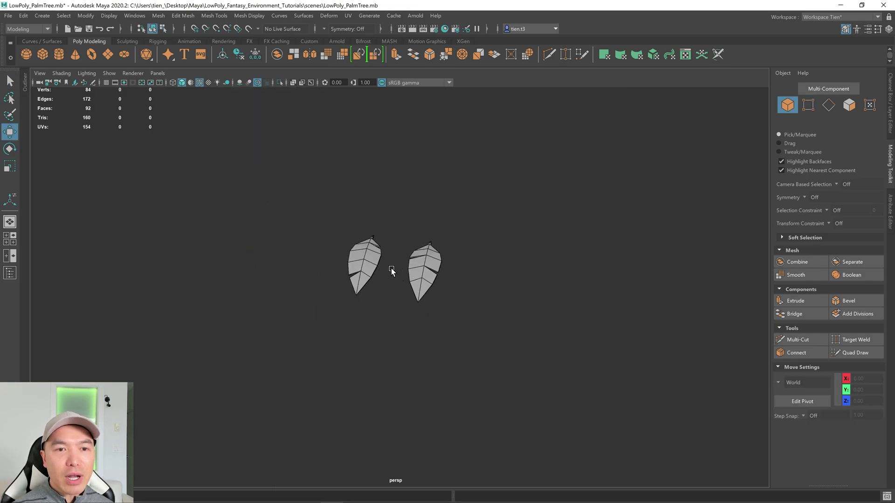
{"action": "right_click_drag", "start_coordinate": [347, 233], "coordinate": [350, 231]}
{"action": "right_click_drag", "start_coordinate": [436, 174], "coordinate": [438, 193]}
{"action": "left_click_drag", "start_coordinate": [336, 213], "coordinate": [489, 276]}
{"action": "key", "text": "q"}
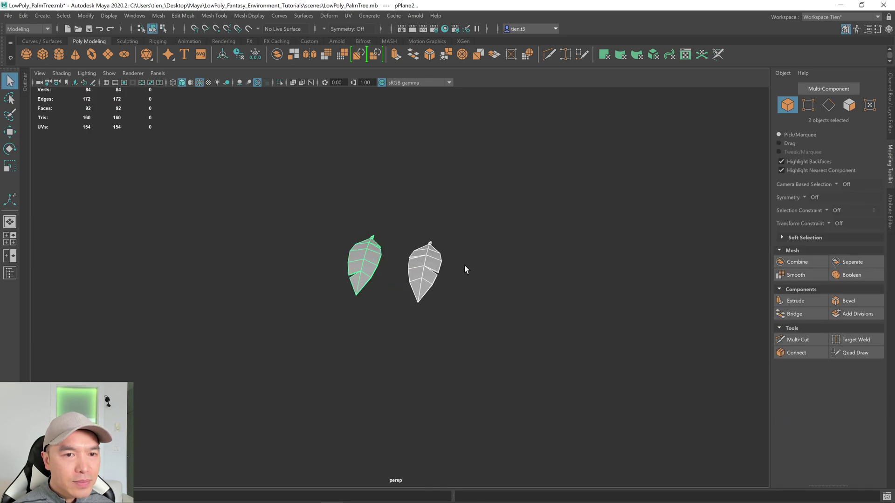
{"action": "left_click", "coordinate": [890, 104]}
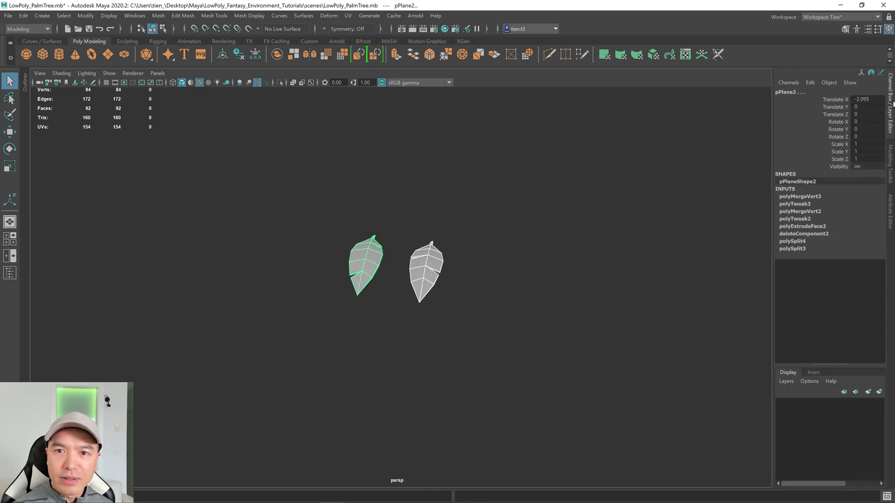
{"action": "left_click", "coordinate": [891, 104]}
{"action": "left_click_drag", "start_coordinate": [565, 285], "coordinate": [517, 295], "text": "alt"}
{"action": "middle_click_drag", "start_coordinate": [503, 294], "coordinate": [424, 301], "text": "alt"}
Show the grid, unhide the trunk pCylinder10, and frame the trunk together with both leaves
{"action": "left_click", "coordinate": [107, 84]}
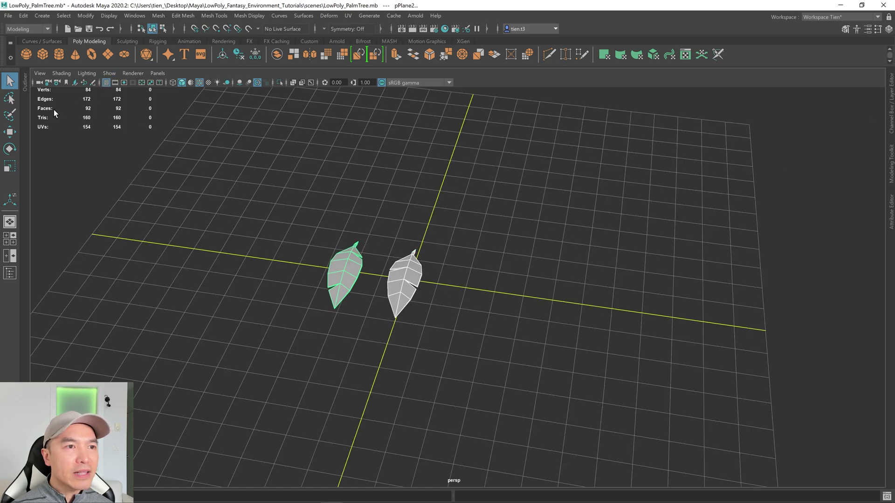
{"action": "left_click", "coordinate": [24, 80]}
{"action": "left_click", "coordinate": [65, 140]}
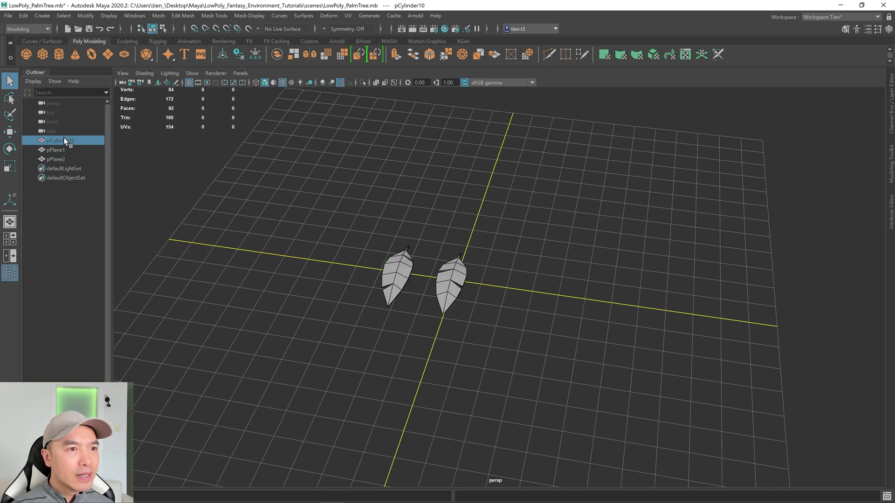
{"action": "key", "text": "h"}
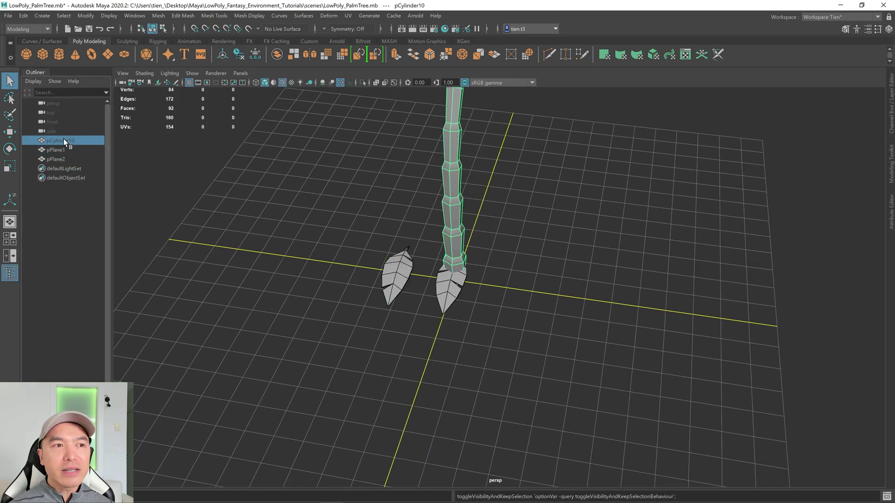
{"action": "scroll", "coordinate": [533, 265], "scroll_direction": "down", "scroll_amount": 8}
{"action": "left_click_drag", "start_coordinate": [538, 262], "coordinate": [511, 254], "text": "alt"}
{"action": "left_click_drag", "start_coordinate": [495, 298], "coordinate": [495, 299]}
{"action": "left_click_drag", "start_coordinate": [483, 302], "coordinate": [540, 291], "text": "alt"}
{"action": "key", "text": "f"}
{"action": "scroll", "coordinate": [516, 286], "scroll_direction": "down", "scroll_amount": 2}
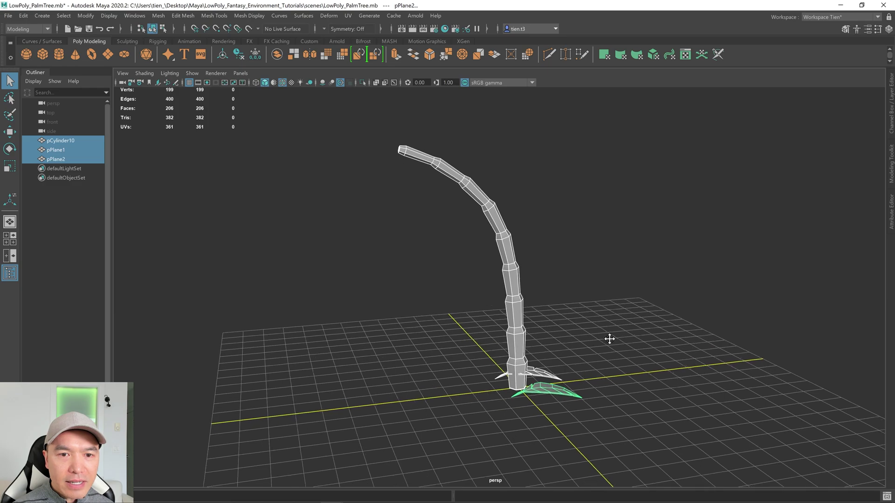
Select the duplicate leaf pPlane2 and snap its pivot to the vertex at the end of its stem
{"action": "key", "text": "w"}
{"action": "left_click_drag", "start_coordinate": [567, 365], "coordinate": [534, 196], "text": "alt"}
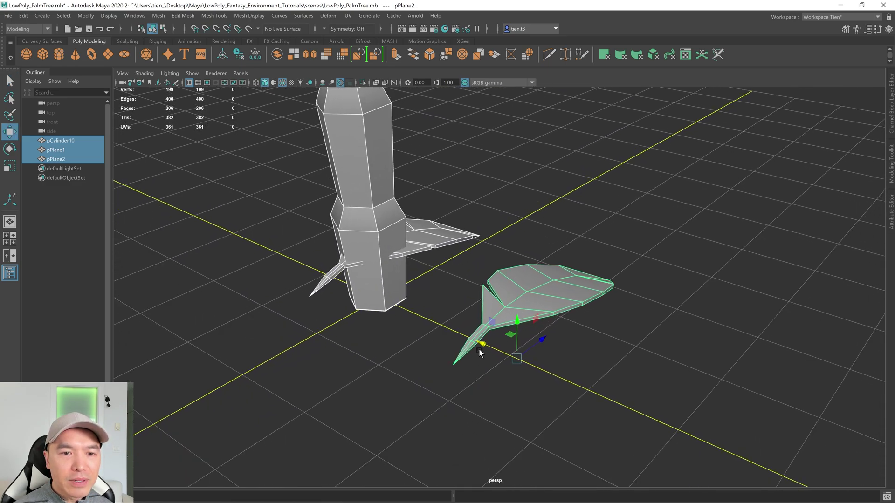
{"action": "key", "text": "q"}
{"action": "left_click", "coordinate": [527, 286]}
{"action": "key", "text": "w"}
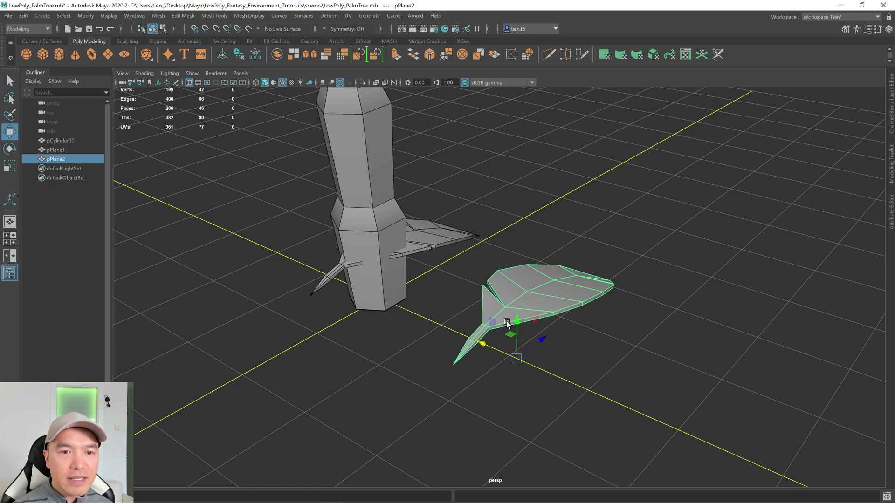
{"action": "left_click_drag", "start_coordinate": [535, 371], "coordinate": [529, 321], "text": "alt"}
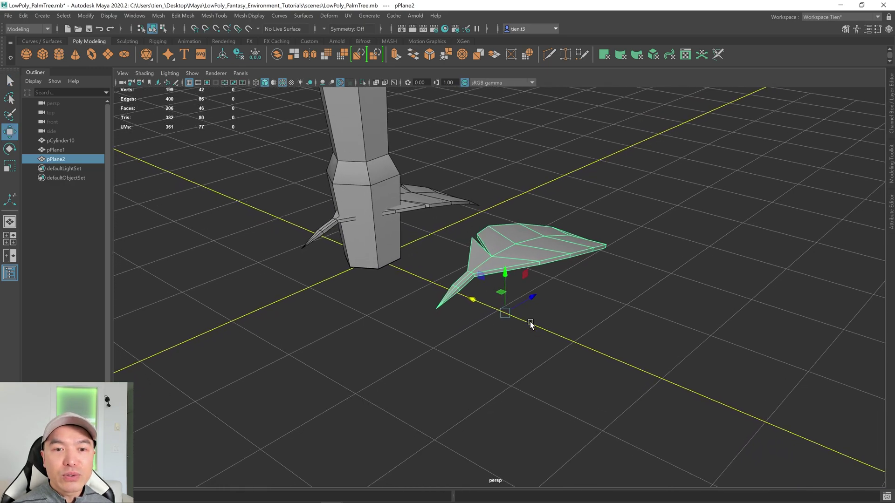
{"action": "key", "text": "d"}
{"action": "key", "text": "v"}
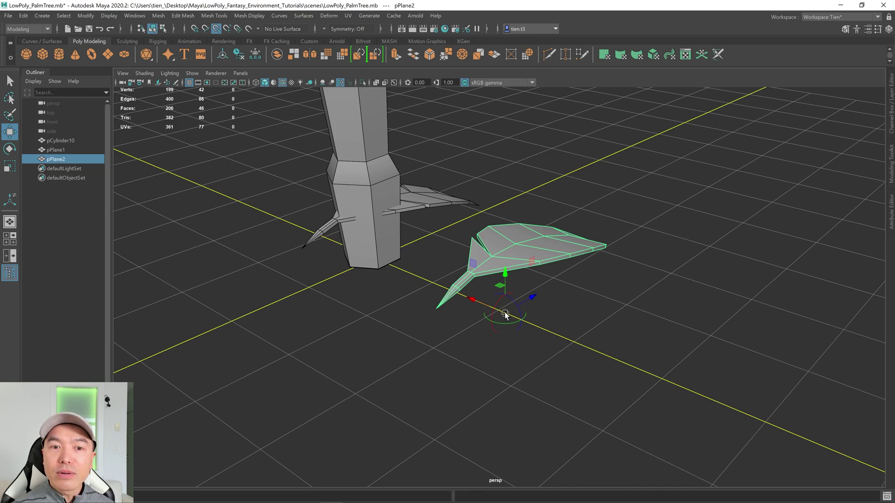
{"action": "left_click_drag", "start_coordinate": [505, 315], "coordinate": [440, 310]}
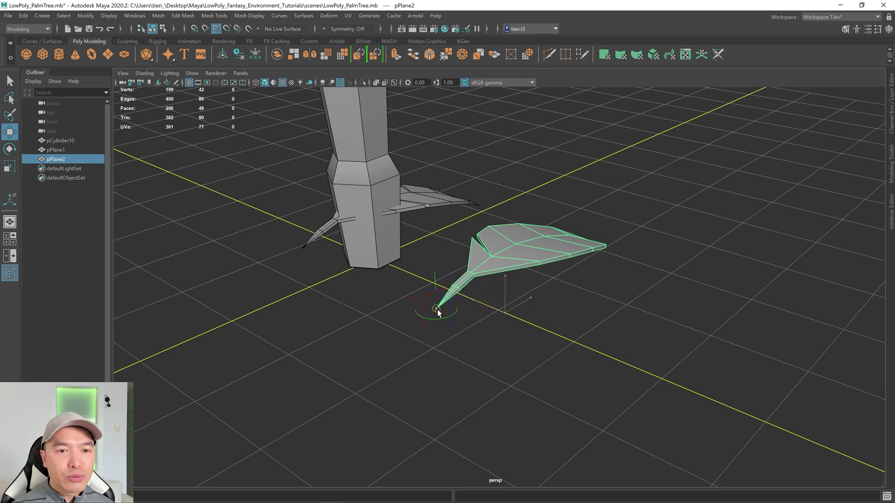
Select the original leaf pPlane1 and snap its pivot to its stem-end vertex
{"action": "left_click_drag", "start_coordinate": [367, 311], "coordinate": [500, 234], "text": "alt"}
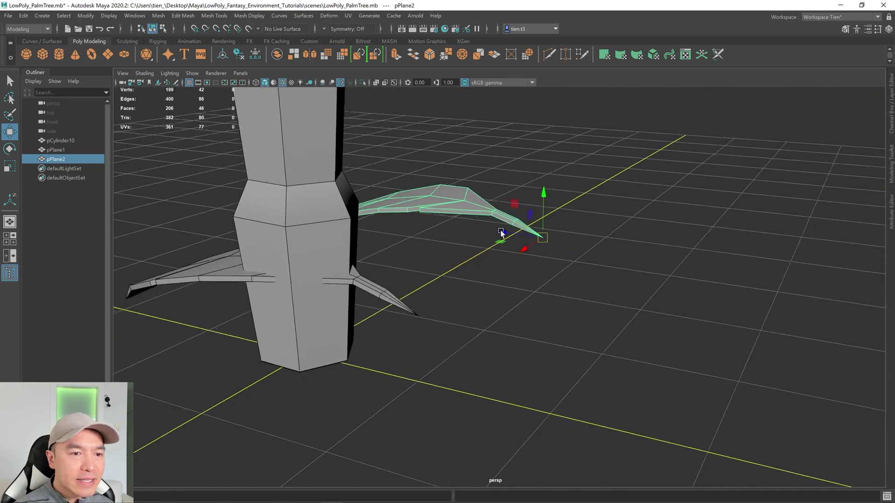
{"action": "right_click_drag", "start_coordinate": [500, 234], "coordinate": [442, 295], "text": "alt"}
{"action": "left_click_drag", "start_coordinate": [442, 295], "coordinate": [348, 321], "text": "alt"}
{"action": "key", "text": "q"}
{"action": "left_click", "coordinate": [272, 275]}
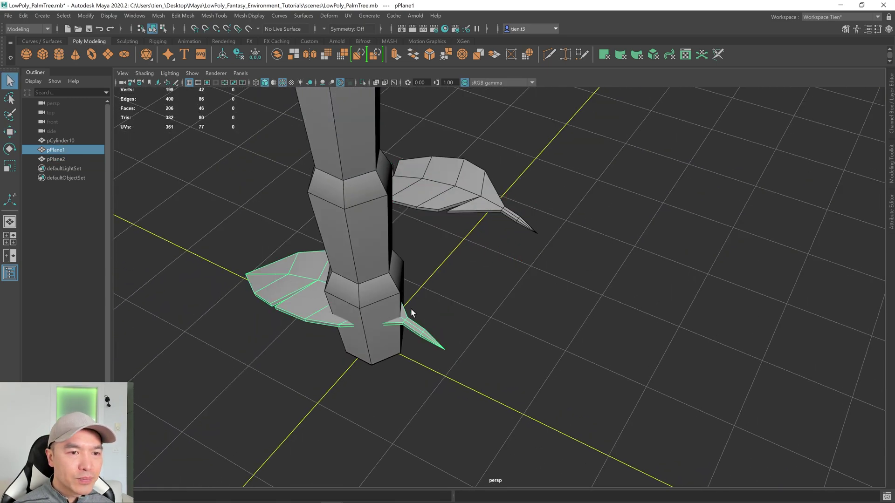
{"action": "key", "text": "w"}
{"action": "left_click_drag", "start_coordinate": [415, 310], "coordinate": [535, 292], "text": "alt"}
{"action": "key", "text": "v"}
{"action": "key", "text": "q"}
Vertex-snap the original leaf by its stem end onto the upper end of the trunk
{"action": "right_click_drag", "start_coordinate": [474, 175], "coordinate": [538, 130]}
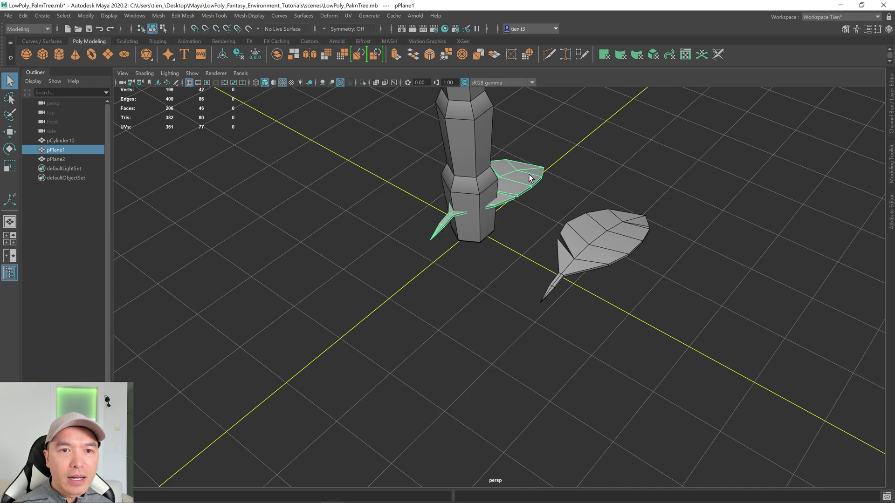
{"action": "scroll", "coordinate": [542, 190], "scroll_direction": "down", "scroll_amount": 4}
{"action": "key", "text": "w"}
{"action": "mouse_move", "coordinate": [488, 228]}
{"action": "left_mouse_down", "text": "alt"}
{"action": "mouse_move", "coordinate": [491, 215]}
{"action": "mouse_move", "coordinate": [498, 226]}
{"action": "left_mouse_up", "text": "alt"}
{"action": "middle_click_drag", "start_coordinate": [498, 226], "coordinate": [517, 264], "text": "alt"}
{"action": "scroll", "coordinate": [515, 269], "scroll_direction": "down", "scroll_amount": 3}
{"action": "left_click_drag", "start_coordinate": [511, 276], "coordinate": [476, 279], "text": "alt"}
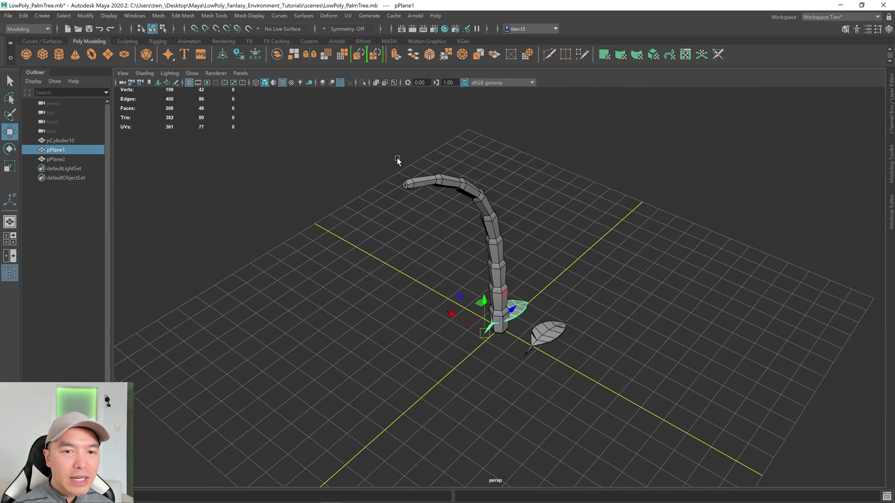
{"action": "key", "text": "v"}
{"action": "left_click_drag", "start_coordinate": [485, 329], "coordinate": [401, 182]}
Move the duplicate leaf to the trunk's upper end and rotate it to point away from the first leaf
{"action": "left_click", "coordinate": [546, 328]}
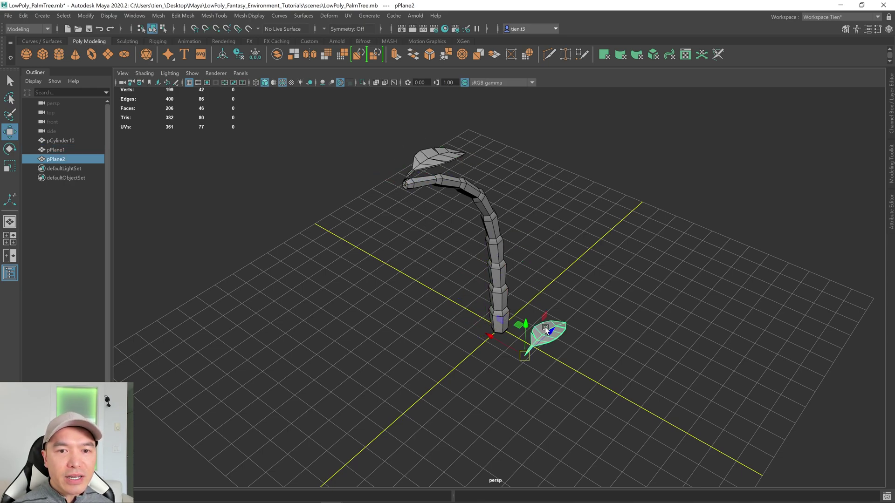
{"action": "left_click_drag", "start_coordinate": [525, 358], "coordinate": [410, 242]}
{"action": "key", "text": "e"}
{"action": "key", "text": "q"}
{"action": "left_click_drag", "start_coordinate": [385, 202], "coordinate": [335, 180], "text": "alt"}
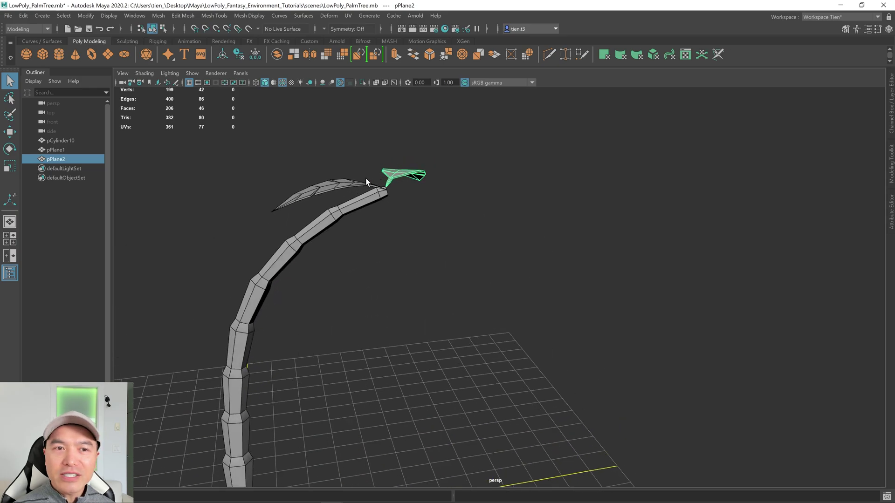
Scale up the original leaf from its stem end at the top of the trunk
{"action": "left_click", "coordinate": [376, 142]}
{"action": "left_click", "coordinate": [380, 190]}
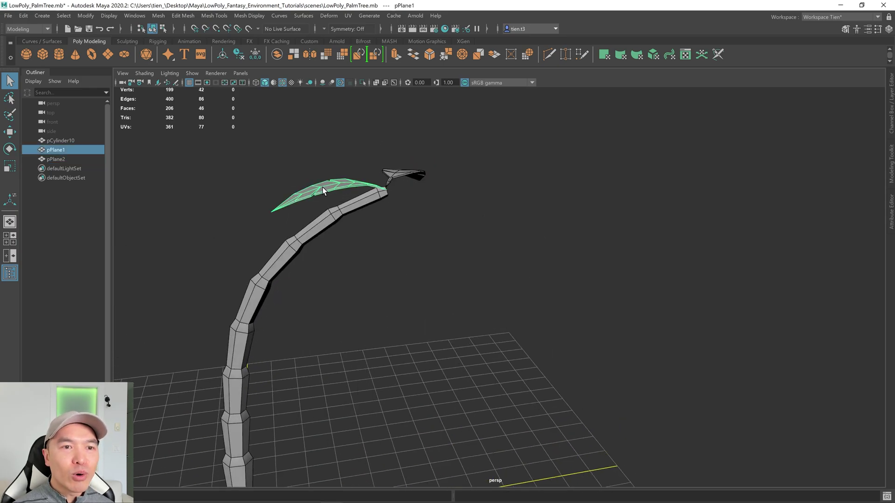
{"action": "key", "text": "r"}
{"action": "left_click_drag", "start_coordinate": [388, 193], "coordinate": [485, 212]}
{"action": "key", "text": "e"}
{"action": "key", "text": "w"}
Duplicate leaves twice and rotate each copy about the trunk's upper end to fan out the crown
{"action": "key", "text": "ctrl+d"}
{"action": "key", "text": "e"}
{"action": "left_click_drag", "start_coordinate": [485, 233], "coordinate": [527, 298], "text": "alt"}
{"action": "key", "text": "ctrl+d"}
{"action": "left_click_drag", "start_coordinate": [543, 242], "coordinate": [447, 259], "text": "alt"}
{"action": "key", "text": "w"}
{"action": "left_click", "coordinate": [535, 155]}
{"action": "left_click_drag", "start_coordinate": [440, 187], "coordinate": [405, 275], "text": "alt"}
{"action": "left_click", "coordinate": [486, 275]}
Duplicate one more leaf and rotate it into place to complete a five-leaf crown
{"action": "key", "text": "ctrl+d"}
{"action": "key", "text": "e"}
{"action": "left_click_drag", "start_coordinate": [459, 242], "coordinate": [553, 195]}
{"action": "left_click", "coordinate": [558, 173]}
{"action": "left_click_drag", "start_coordinate": [553, 133], "coordinate": [542, 144]}
{"action": "left_click_drag", "start_coordinate": [452, 254], "coordinate": [635, 246], "text": "alt"}
{"action": "key", "text": "q"}
{"action": "middle_click_drag", "start_coordinate": [634, 246], "coordinate": [653, 250], "text": "alt"}
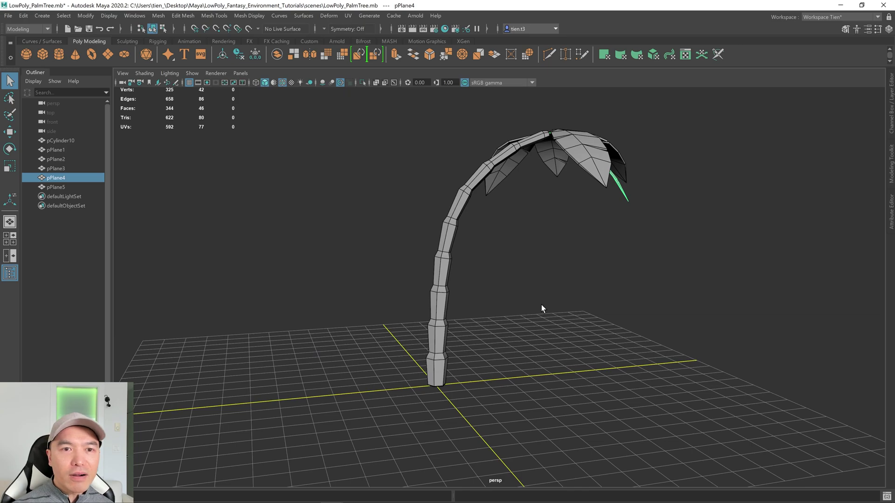
{"action": "middle_click_drag", "start_coordinate": [453, 327], "coordinate": [442, 328], "text": "alt"}
{"action": "left_click_drag", "start_coordinate": [450, 314], "coordinate": [449, 331], "text": "alt"}
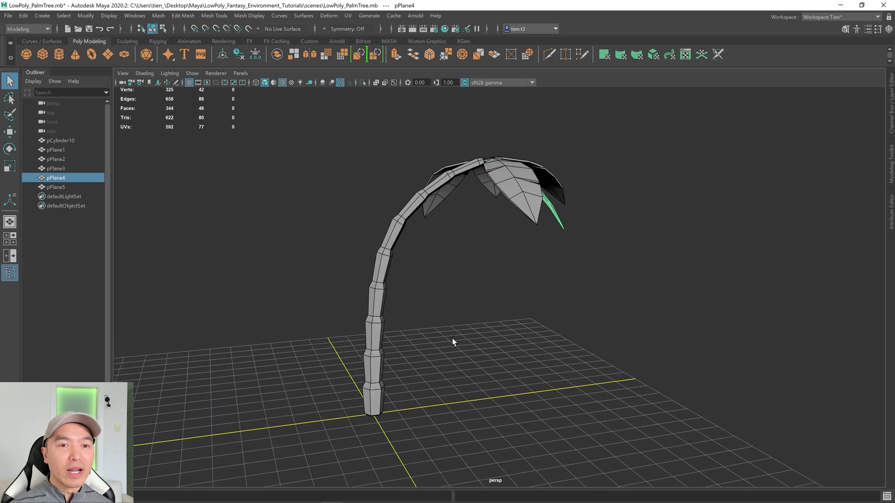
Create a Platonic Solid, show its attributes, and move it along Z clear of the trunk
{"action": "left_click", "coordinate": [39, 71]}
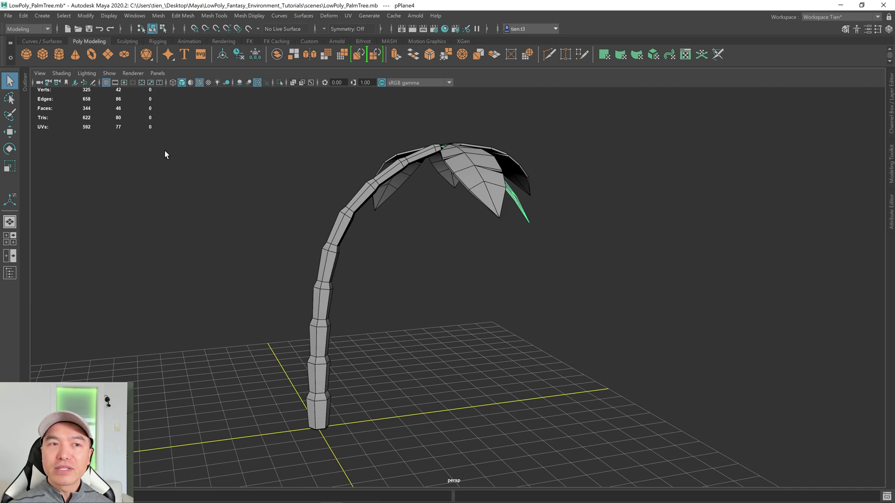
{"action": "left_click", "coordinate": [146, 55]}
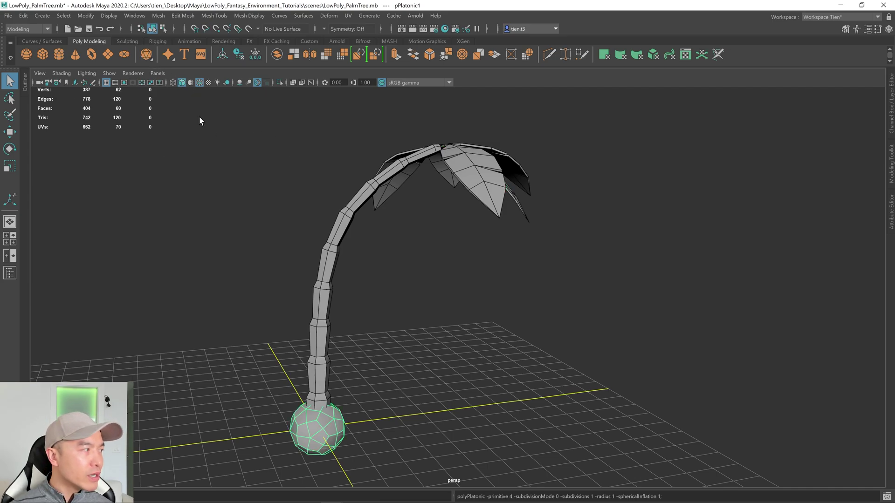
{"action": "middle_click_drag", "start_coordinate": [516, 296], "coordinate": [638, 227], "text": "alt"}
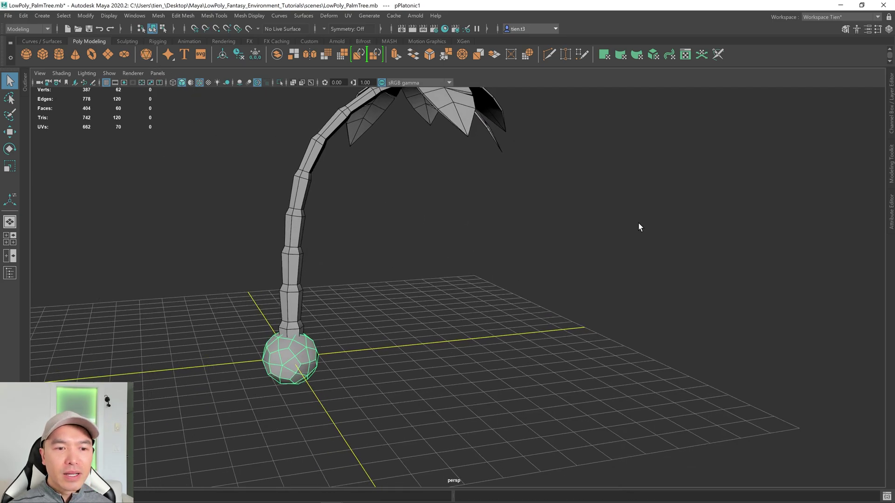
{"action": "left_click", "coordinate": [891, 219]}
{"action": "key", "text": "w"}
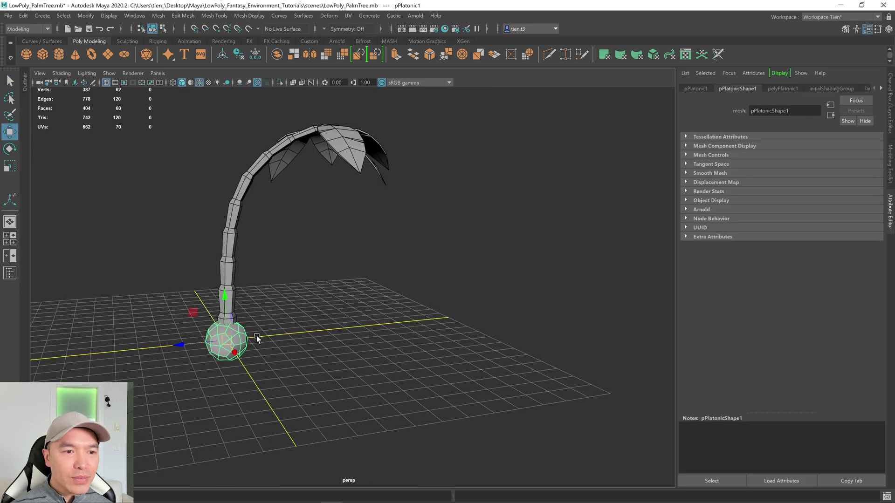
{"action": "left_click_drag", "start_coordinate": [187, 347], "coordinate": [294, 323]}
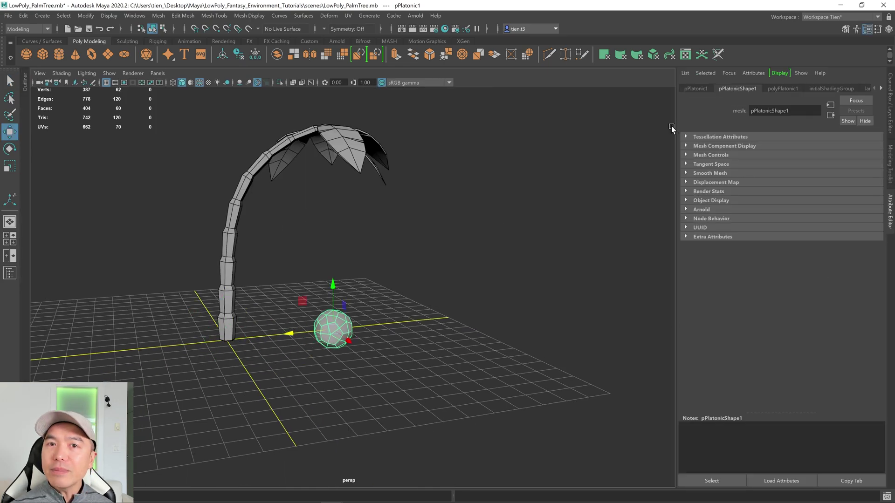
Change the platonic solid's primitive to Cube and raise the solid along Y up to the leaf crown
{"action": "left_click", "coordinate": [787, 90]}
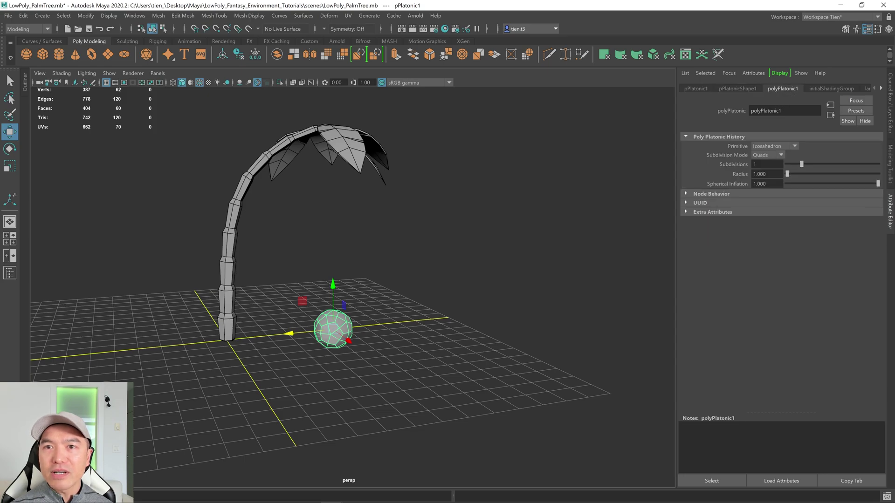
{"action": "left_click", "coordinate": [794, 146]}
{"action": "left_click", "coordinate": [770, 164]}
{"action": "scroll", "coordinate": [395, 271], "scroll_direction": "up", "scroll_amount": 1}
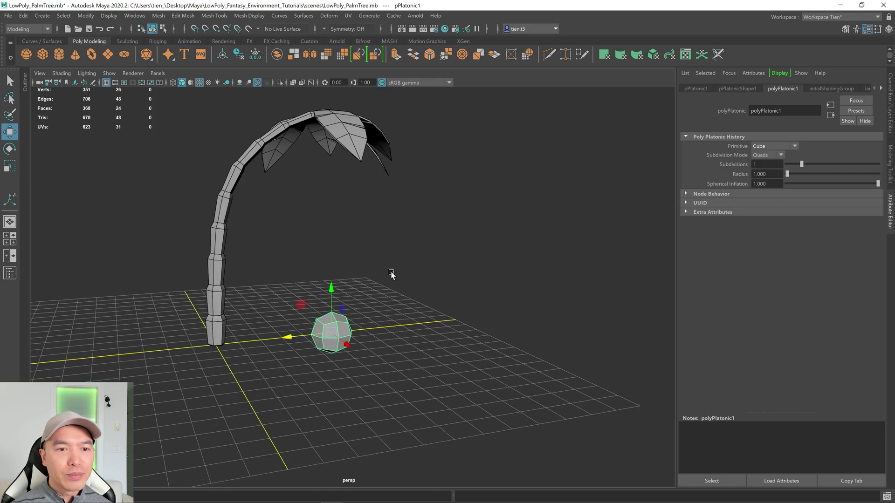
{"action": "left_click_drag", "start_coordinate": [331, 290], "coordinate": [331, 103]}
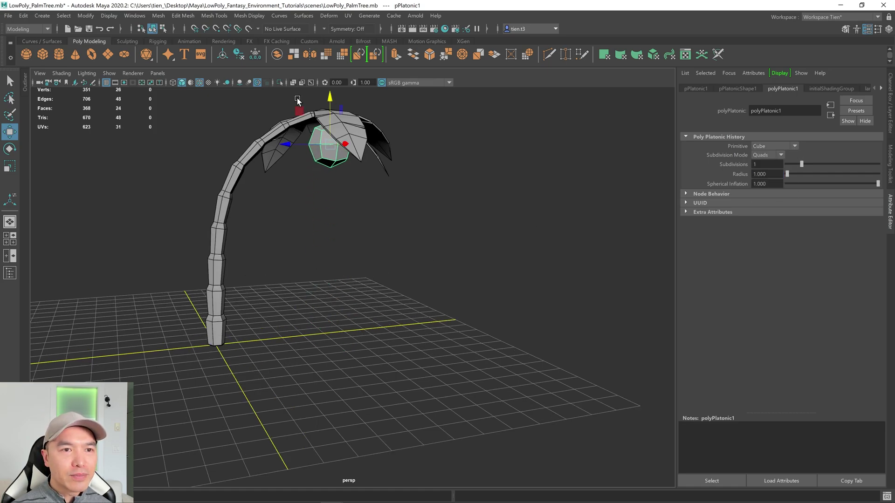
Adjust the coconut's size and orientation and position it beneath the leaves at the trunk's upper end
{"action": "key", "text": "f"}
{"action": "scroll", "coordinate": [319, 161], "scroll_direction": "down", "scroll_amount": 5}
{"action": "key", "text": "r"}
{"action": "key", "text": "w"}
{"action": "key", "text": "e"}
{"action": "key", "text": "w"}
{"action": "key", "text": "r"}
{"action": "key", "text": "w"}
{"action": "left_click_drag", "start_coordinate": [342, 270], "coordinate": [326, 279], "text": "alt"}
Duplicate the coconut twice and place the copies around the trunk's upper end to form a cluster of three
{"action": "key", "text": "ctrl+d"}
{"action": "left_click_drag", "start_coordinate": [309, 240], "coordinate": [340, 235]}
{"action": "left_click_drag", "start_coordinate": [354, 298], "coordinate": [440, 250], "text": "alt"}
{"action": "left_click", "coordinate": [311, 273]}
{"action": "left_click_drag", "start_coordinate": [312, 273], "coordinate": [416, 200], "text": "alt"}
{"action": "key", "text": "ctrl+d"}
{"action": "key", "text": "q"}
{"action": "right_click_drag", "start_coordinate": [416, 199], "coordinate": [476, 157]}
{"action": "left_click_drag", "start_coordinate": [475, 157], "coordinate": [446, 151], "text": "alt"}
Select all five leaves and assign them the existing Leaf_Mat material
{"action": "left_click", "coordinate": [424, 255]}
{"action": "left_click_drag", "start_coordinate": [332, 167], "coordinate": [377, 203]}
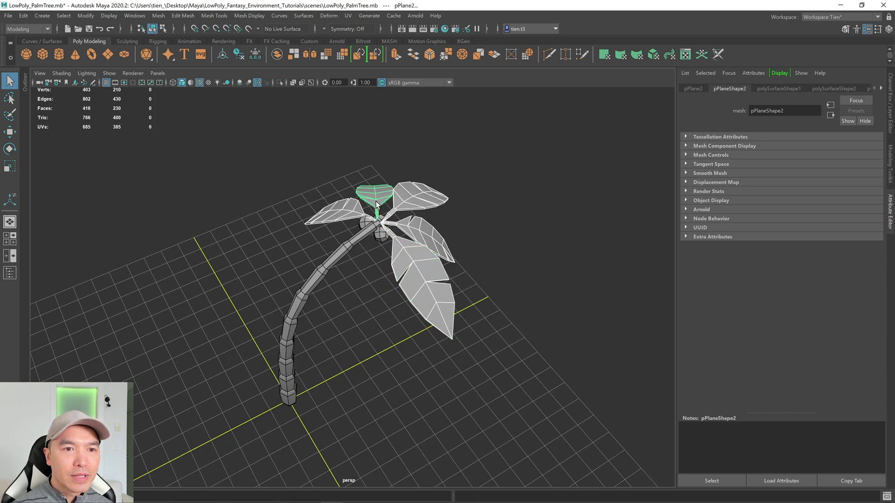
{"action": "right_click", "coordinate": [478, 192]}
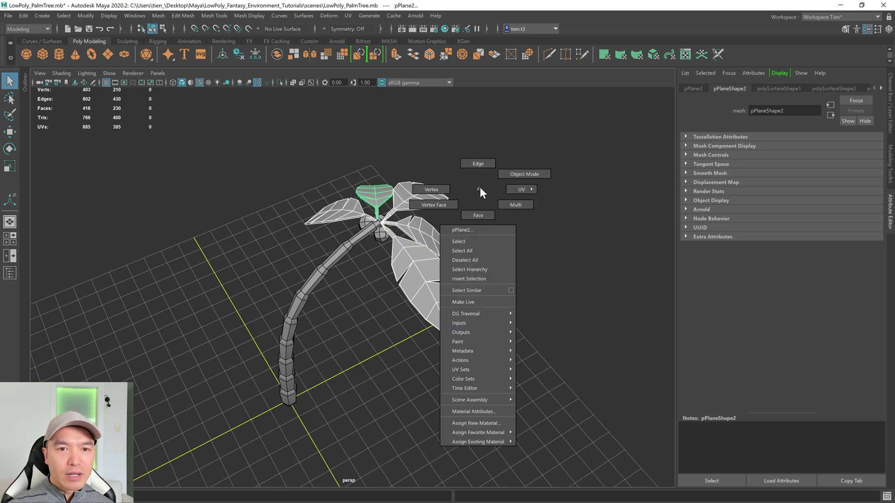
{"action": "mouse_move", "coordinate": [479, 443]}
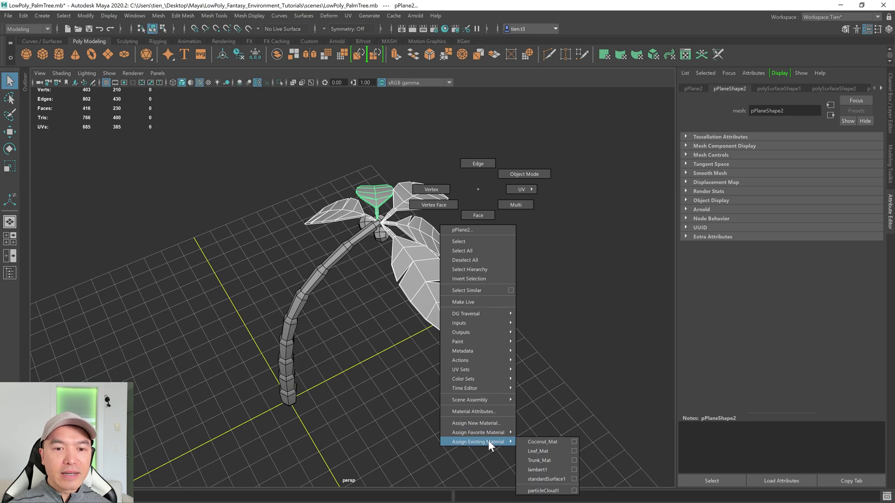
{"action": "left_click", "coordinate": [541, 454]}
{"action": "mouse_move", "coordinate": [431, 333]}
{"action": "left_mouse_down", "text": "alt"}
{"action": "mouse_move", "coordinate": [424, 320]}
{"action": "mouse_move", "coordinate": [424, 332]}
{"action": "left_mouse_up", "text": "alt"}
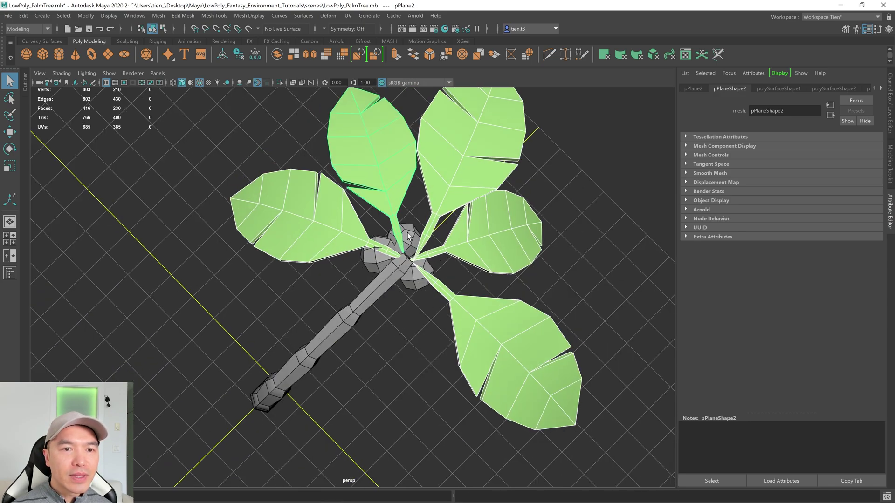
Select the three coconuts and assign them the existing Coconut_Mat material
{"action": "left_click", "coordinate": [408, 236]}
{"action": "left_click", "coordinate": [412, 278], "text": "shift"}
{"action": "left_click_drag", "start_coordinate": [413, 278], "coordinate": [438, 234], "text": "alt"}
{"action": "right_click_drag", "start_coordinate": [438, 235], "coordinate": [502, 445]}
Assign the existing Trunk_Mat material to the trunk and clear the selection
{"action": "left_click", "coordinate": [273, 364]}
{"action": "right_click_drag", "start_coordinate": [420, 243], "coordinate": [421, 359]}
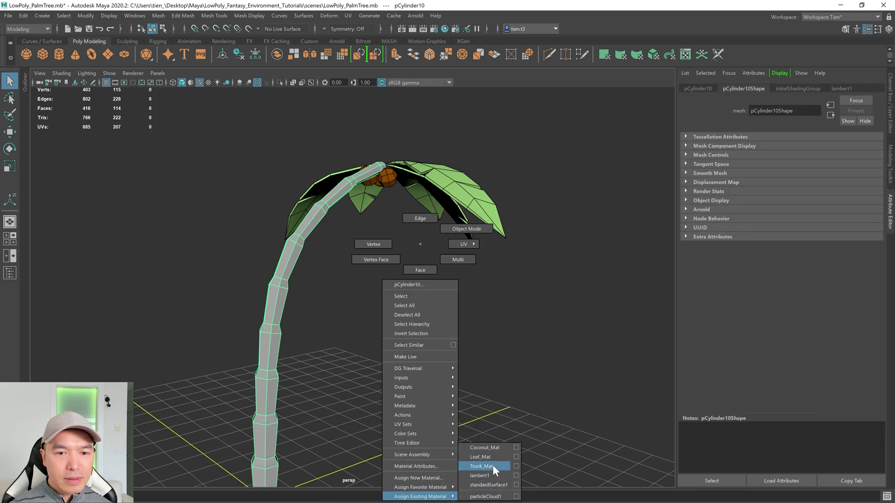
{"action": "left_click", "coordinate": [494, 465]}
{"action": "scroll", "coordinate": [441, 389], "scroll_direction": "down", "scroll_amount": 5}
{"action": "left_click", "coordinate": [384, 335]}
Turn off the wireframe-on-shaded display in the perspective view
{"action": "scroll", "coordinate": [379, 339], "scroll_direction": "up", "scroll_amount": 3}
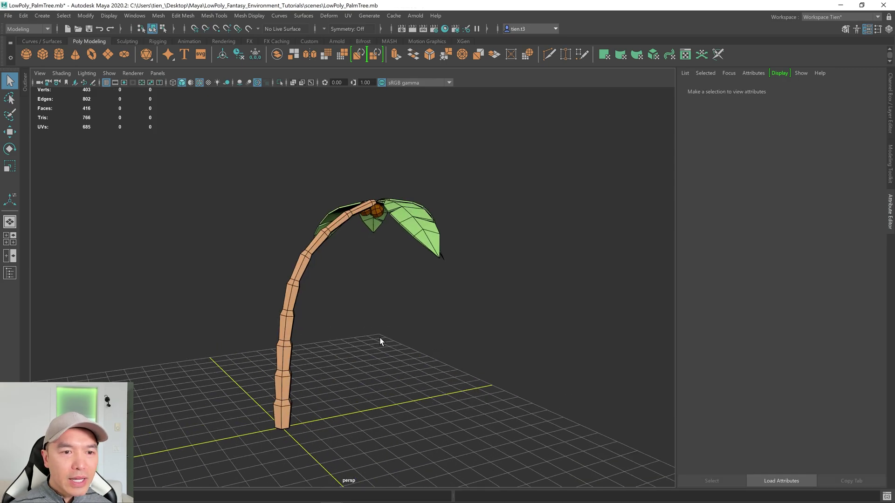
{"action": "left_click", "coordinate": [200, 84]}
{"action": "scroll", "coordinate": [305, 176], "scroll_direction": "up", "scroll_amount": 5}
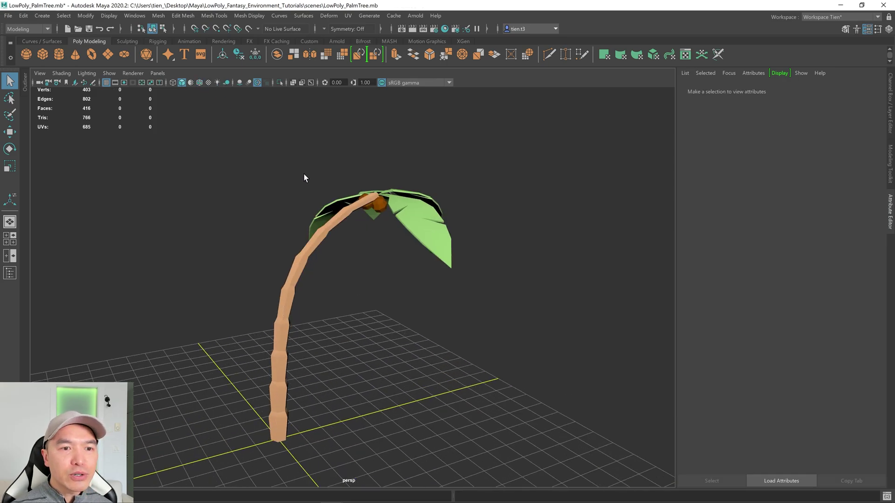
{"action": "scroll", "coordinate": [379, 248], "scroll_direction": "down", "scroll_amount": 2}
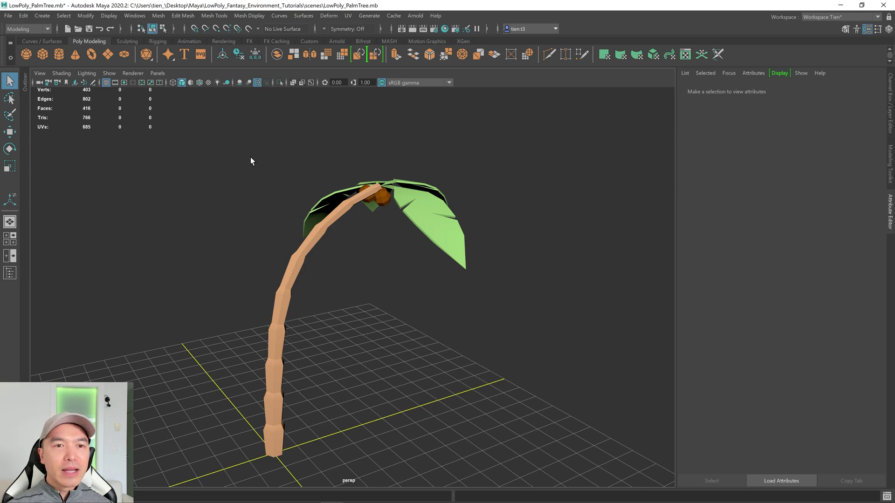
Harden the edges of all the palm tree's meshes for a faceted look, and deselect them
{"action": "left_click_drag", "start_coordinate": [252, 165], "coordinate": [514, 299]}
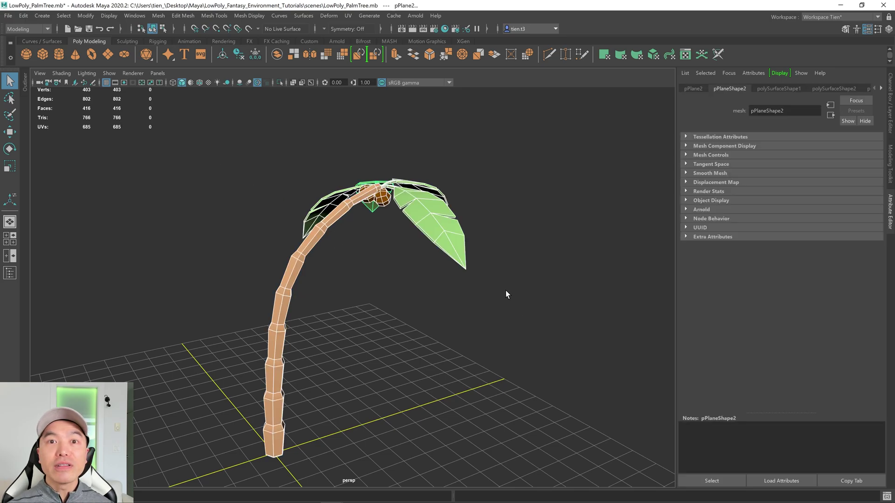
{"action": "left_click", "coordinate": [246, 16]}
{"action": "left_click", "coordinate": [271, 87]}
{"action": "right_click_drag", "start_coordinate": [389, 221], "coordinate": [445, 190]}
{"action": "left_click", "coordinate": [510, 226]}
{"action": "left_click_drag", "start_coordinate": [508, 275], "coordinate": [521, 292], "text": "alt"}
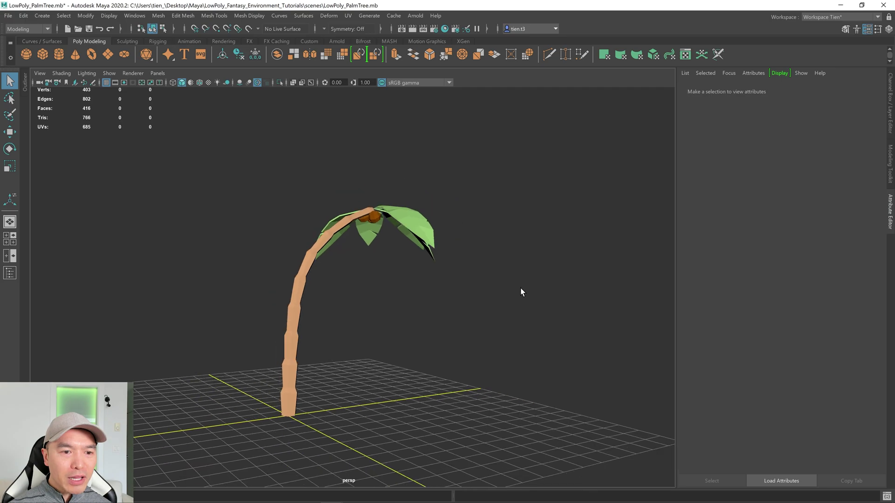
{"action": "middle_click_drag", "start_coordinate": [521, 292], "coordinate": [533, 257], "text": "alt"}
{"action": "mouse_move", "coordinate": [474, 256]}
{"action": "right_mouse_down", "text": "alt"}
{"action": "mouse_move", "coordinate": [473, 264]}
{"action": "mouse_move", "coordinate": [485, 264]}
{"action": "right_mouse_up", "text": "alt"}
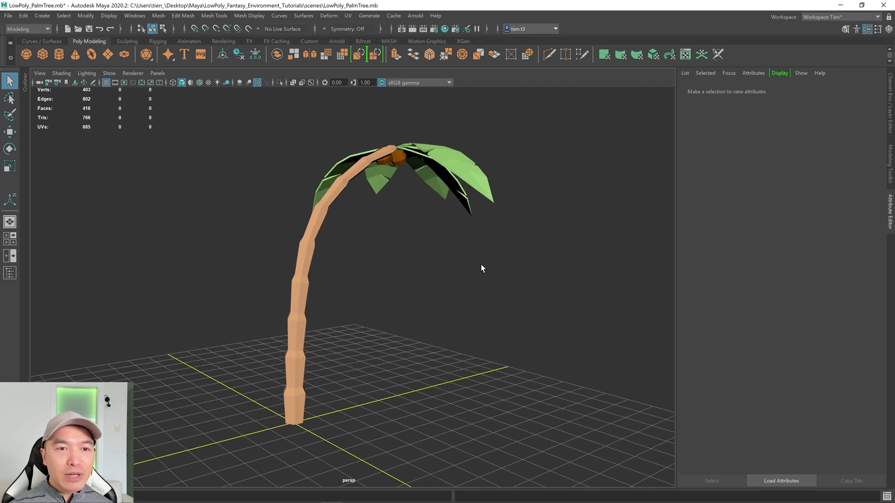
{"action": "mouse_move", "coordinate": [432, 262]}
{"action": "left_mouse_down", "text": "alt"}
{"action": "mouse_move", "coordinate": [492, 256]}
{"action": "mouse_move", "coordinate": [441, 260]}
{"action": "left_mouse_up", "text": "alt"}
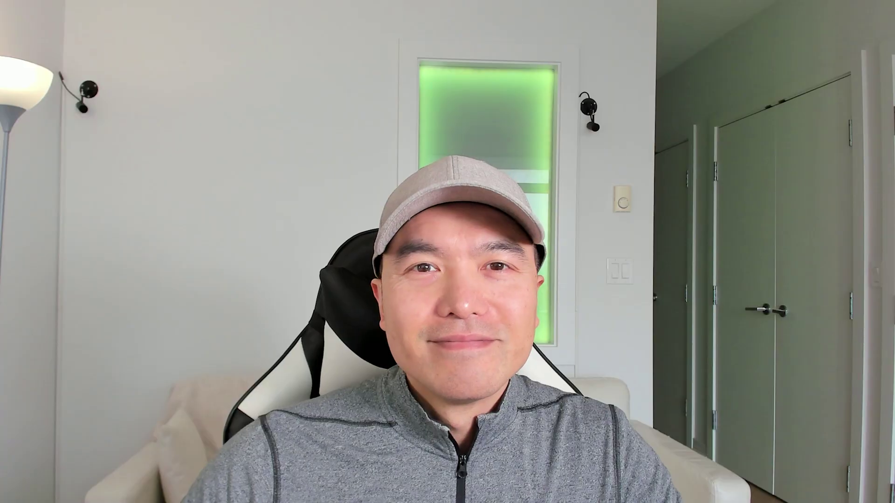